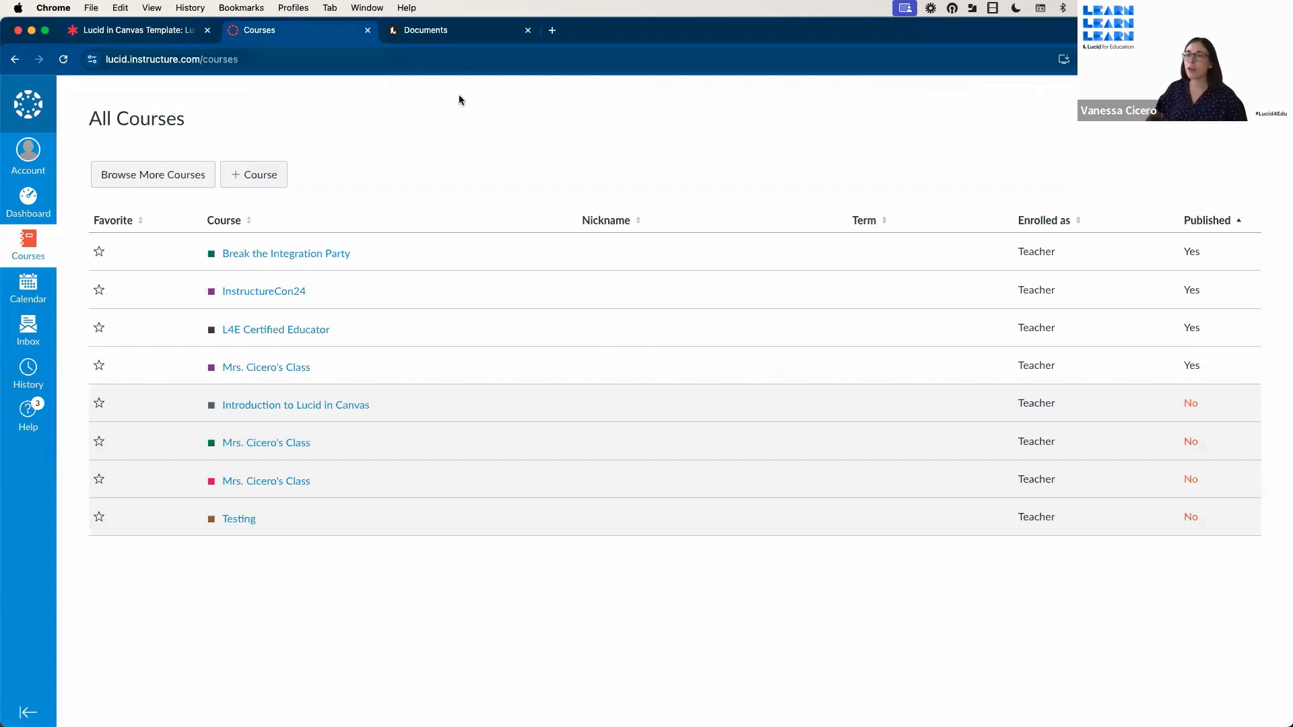
# - Open the last published course in the course list and launch Lucid from the course's plain Lucid tool
pyautogui.click(287, 375)
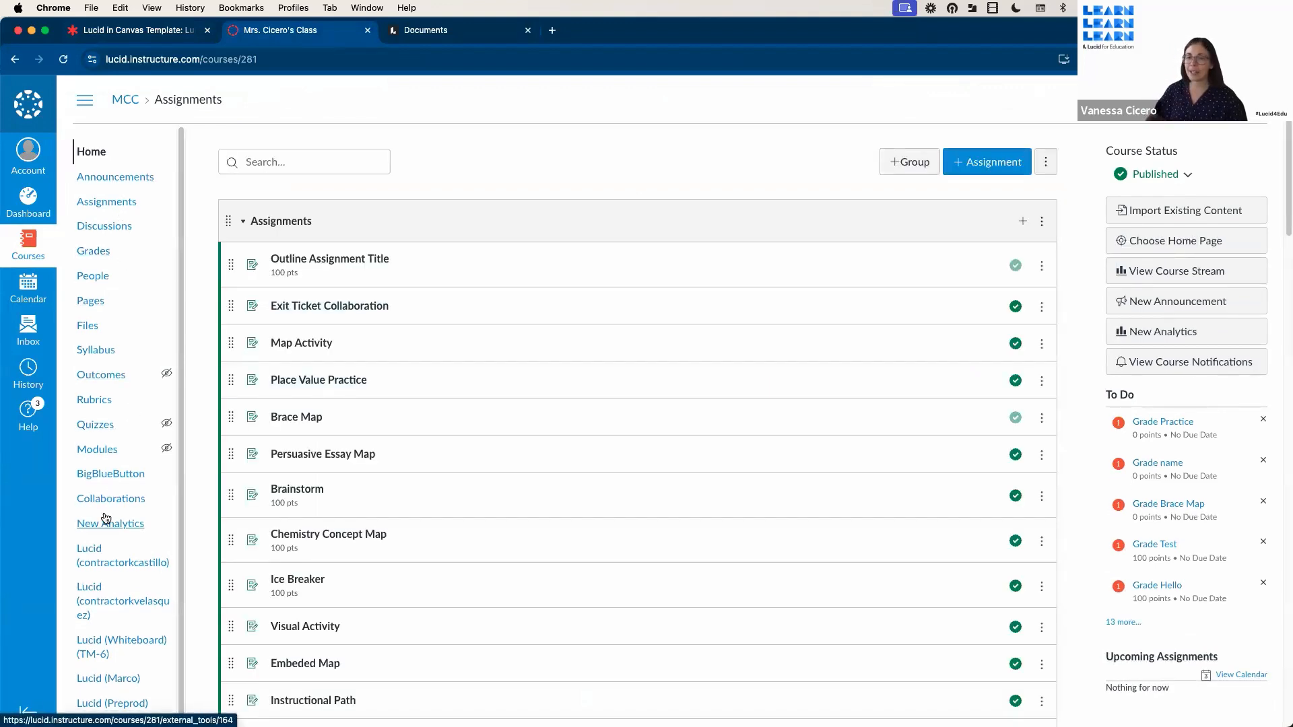
pyautogui.scroll(-2, 114, 606)
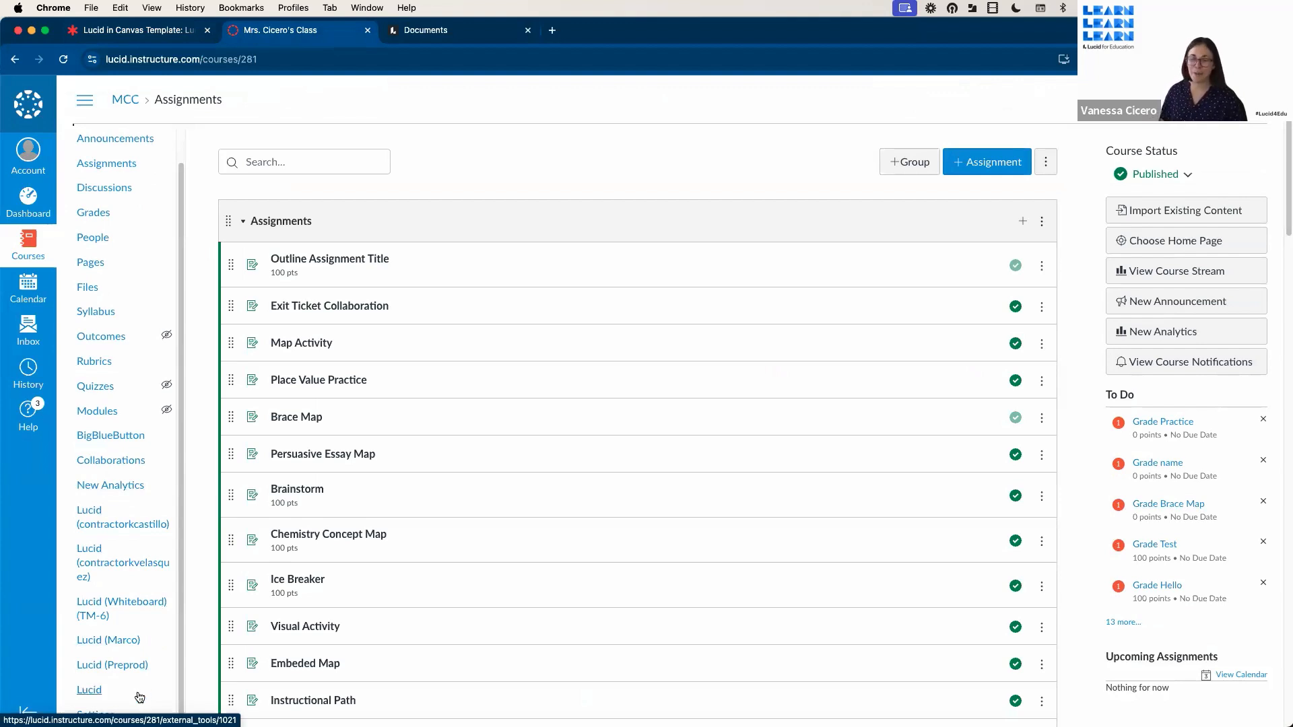
pyautogui.click(94, 693)
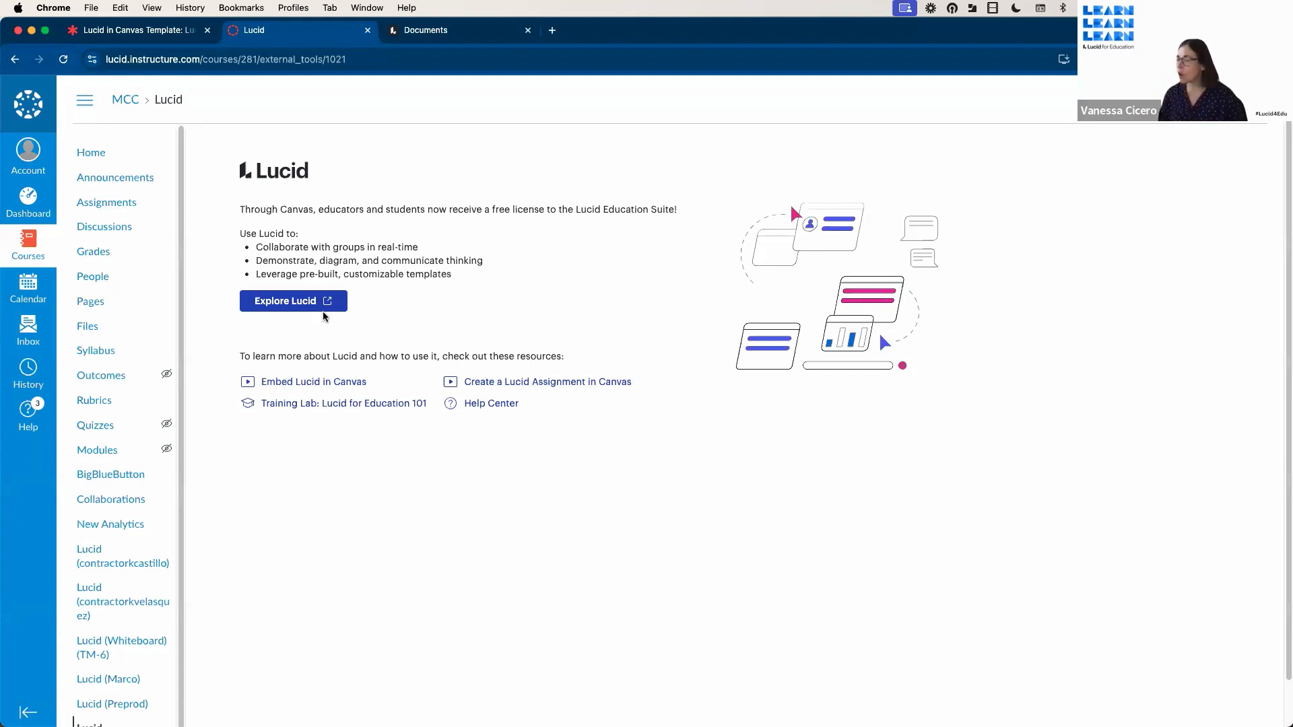
pyautogui.click(303, 301)
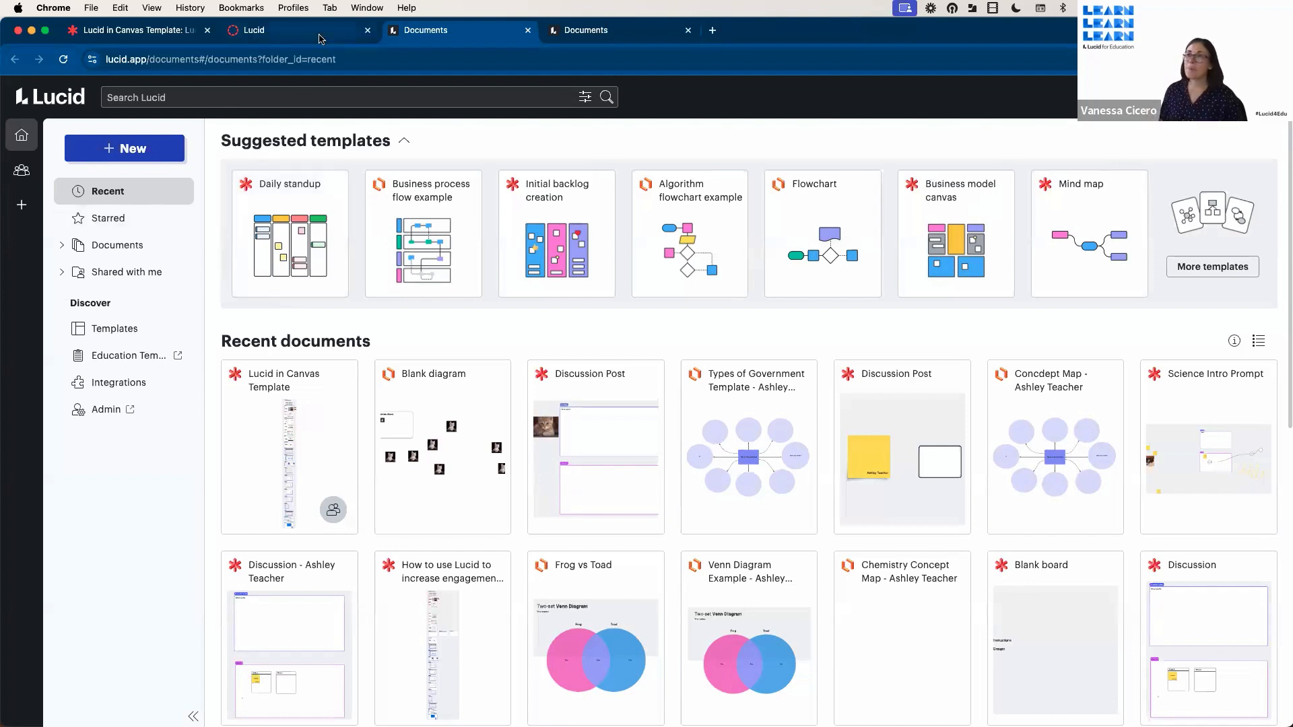
# - Return to the Canvas course and start a new page titled "Science Discussion Starter"
pyautogui.click(319, 37)
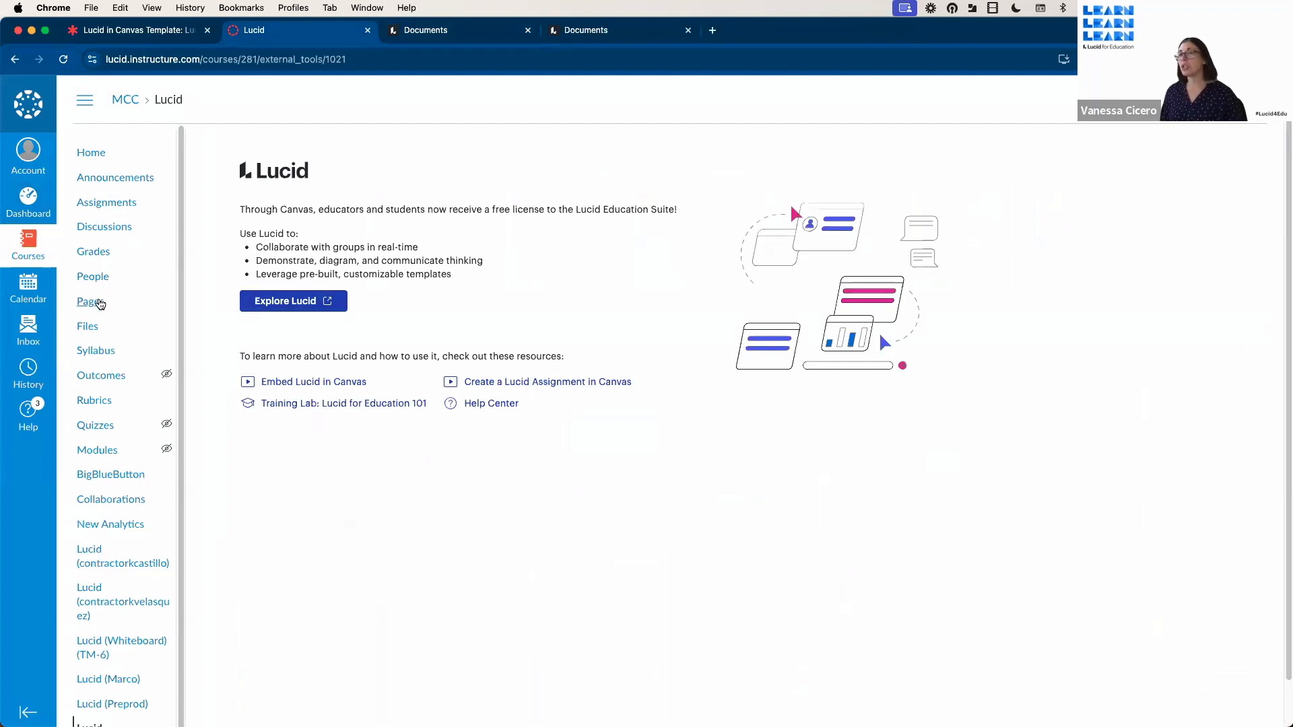
pyautogui.click(100, 305)
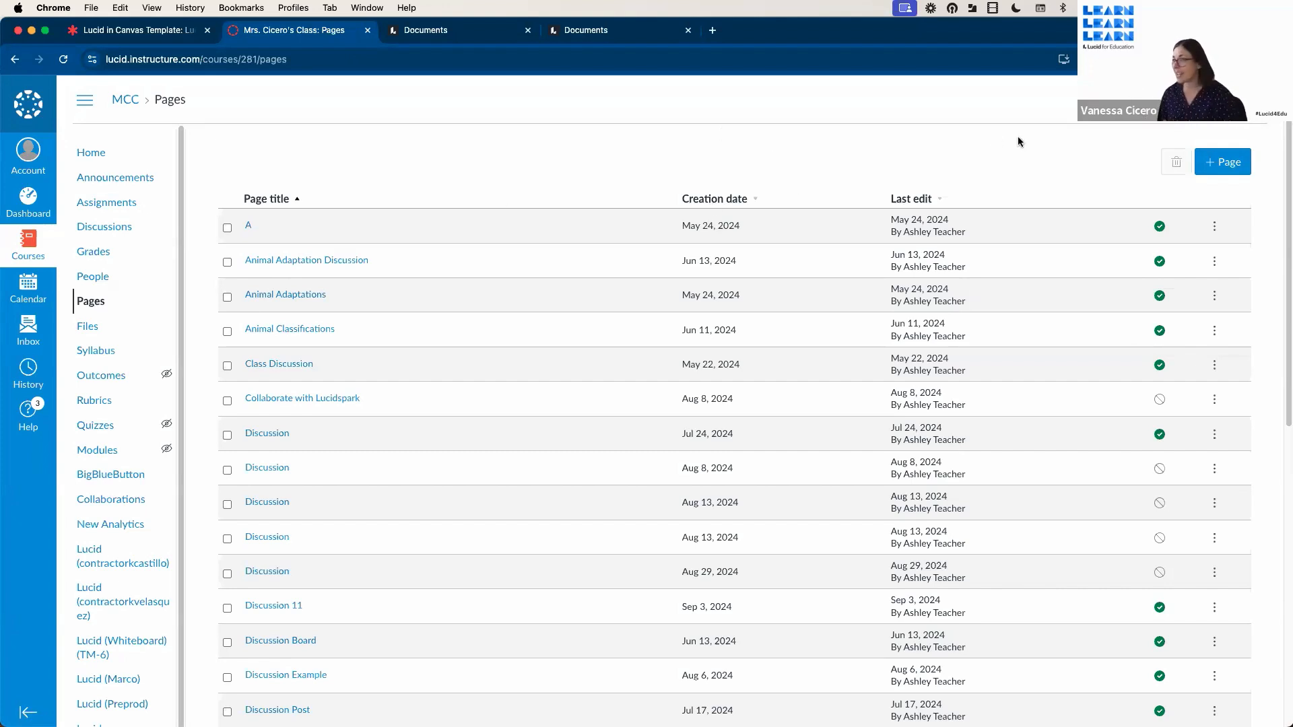
pyautogui.click(1224, 160)
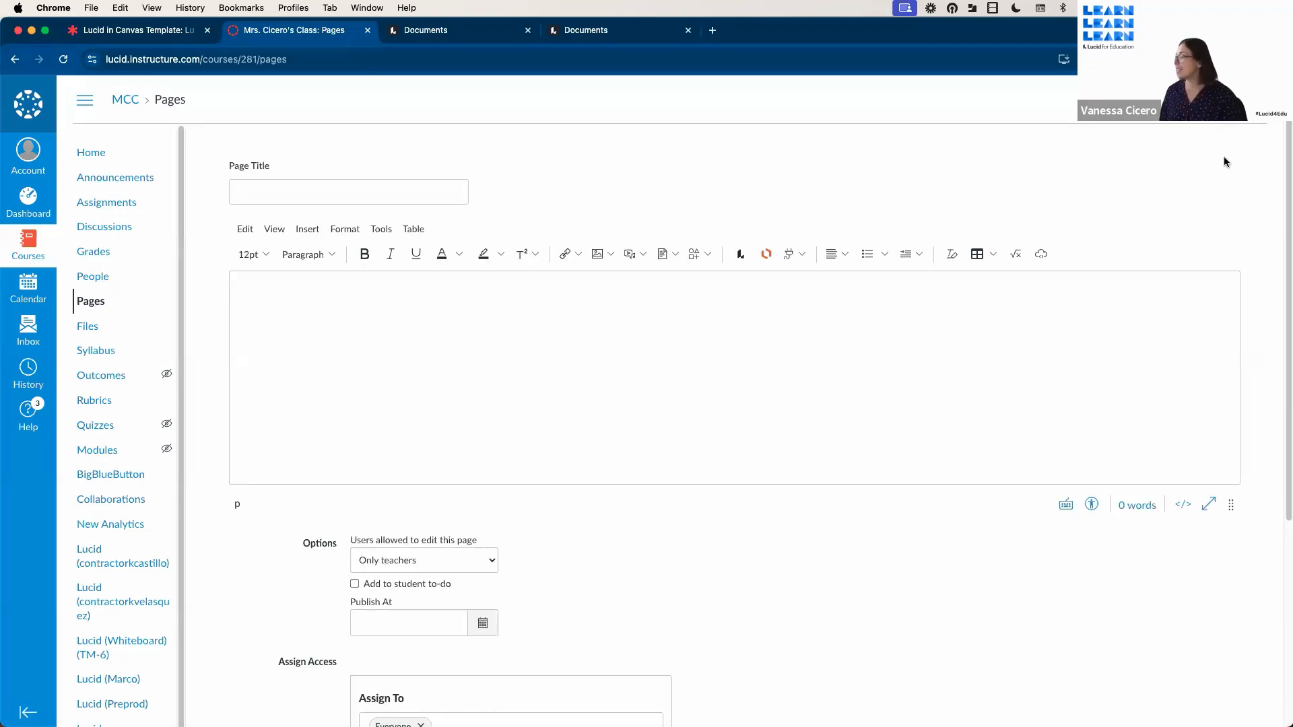
pyautogui.click(401, 184)
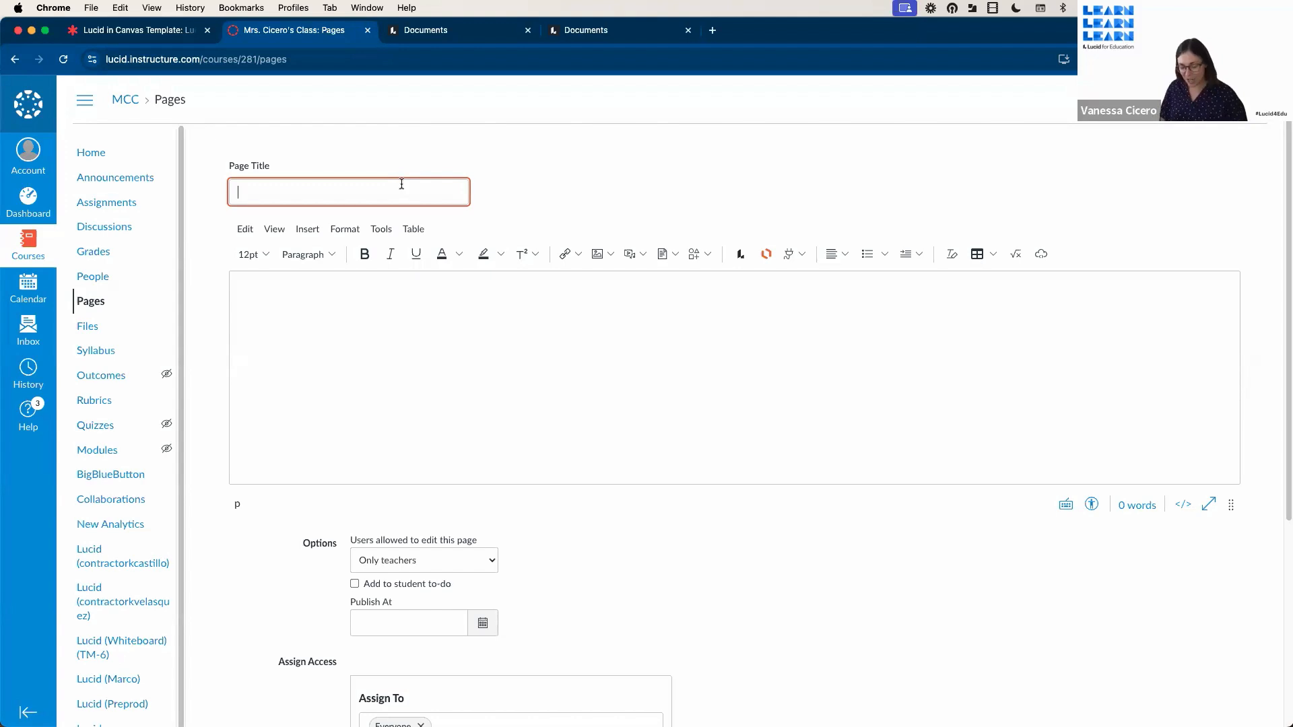
pyautogui.write('S')
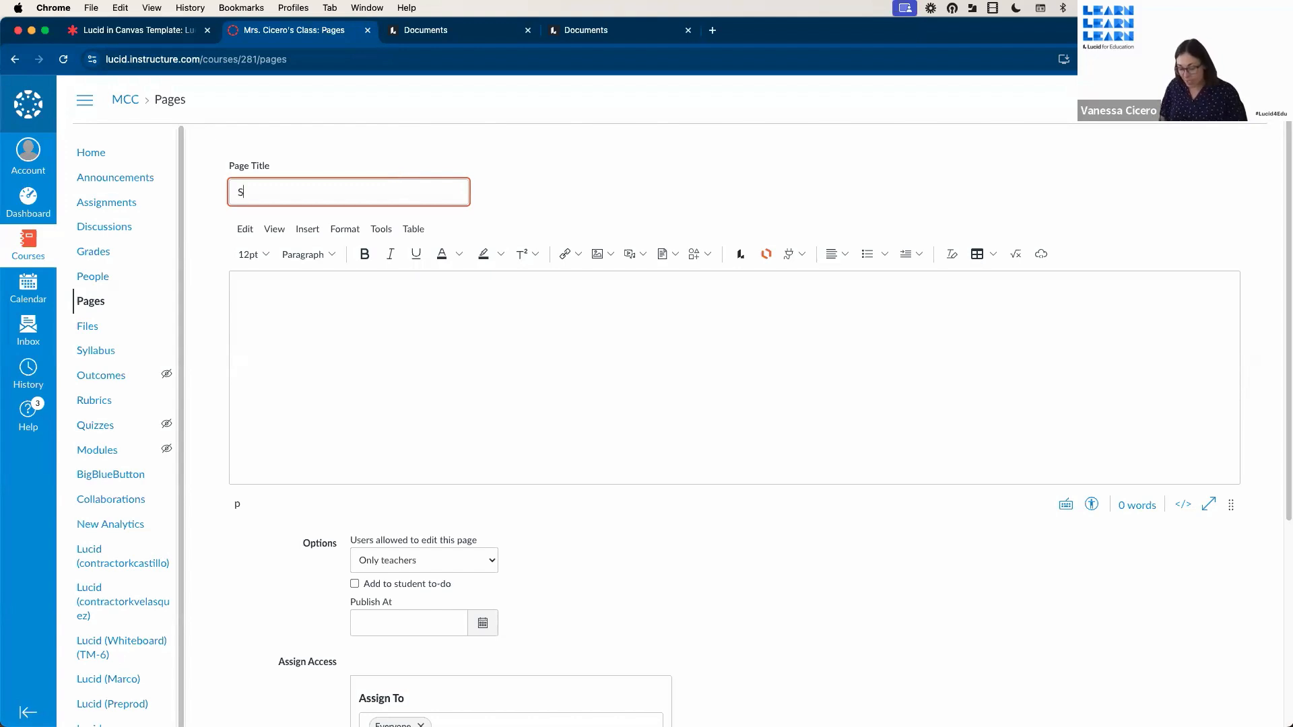
pyautogui.write('cience')
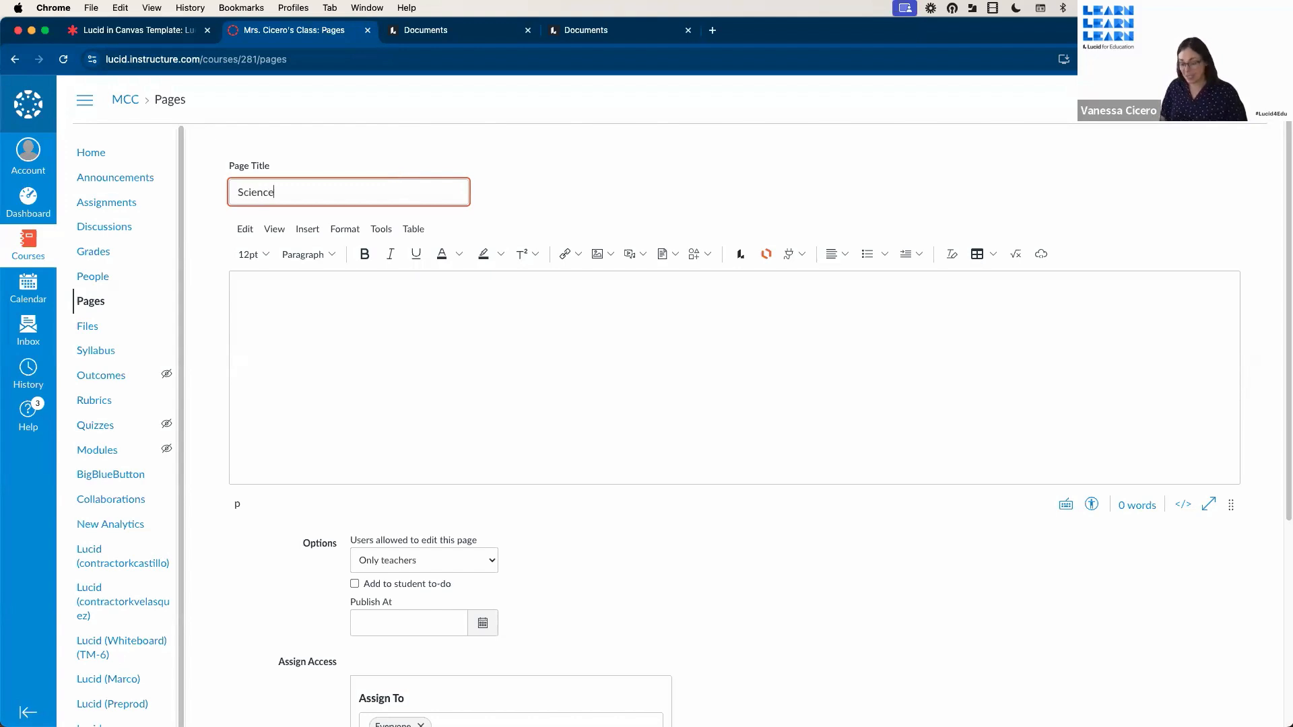
pyautogui.write(' Discussion Starter')
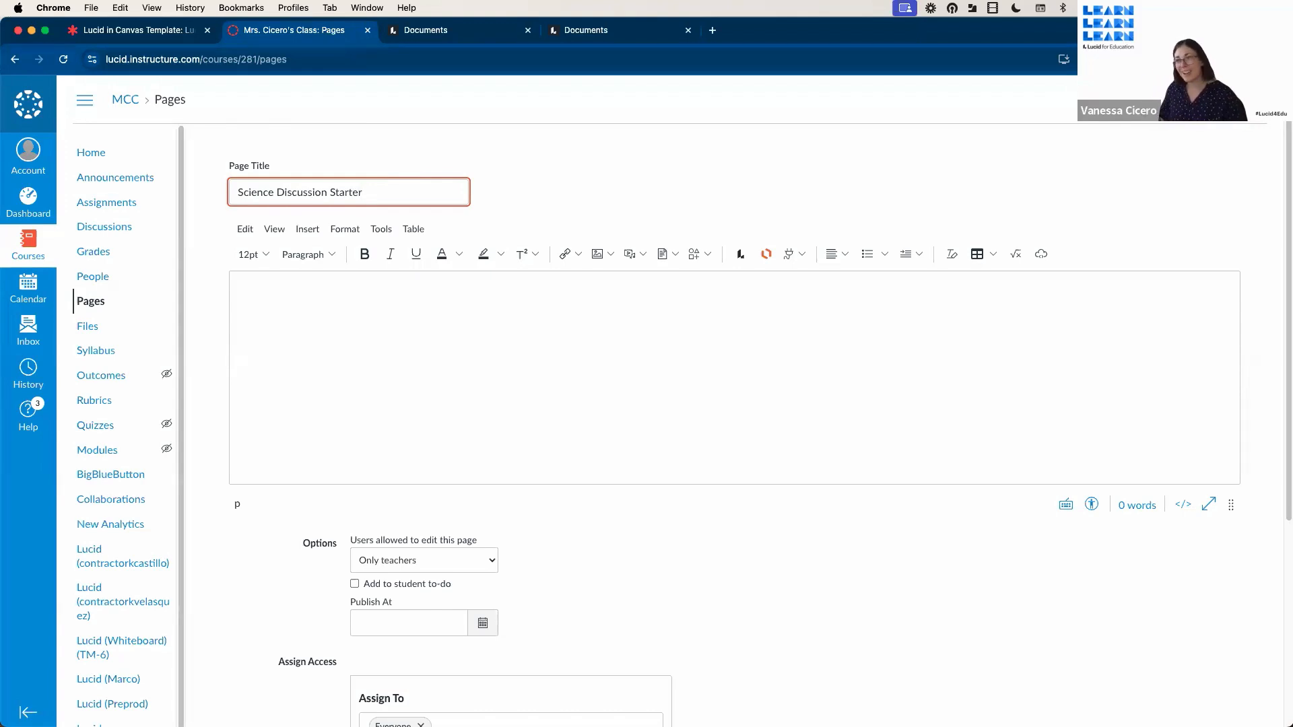
# - Start embedding a Lucid document in the page body, using a new blank Lucidspark board
pyautogui.click(732, 300)
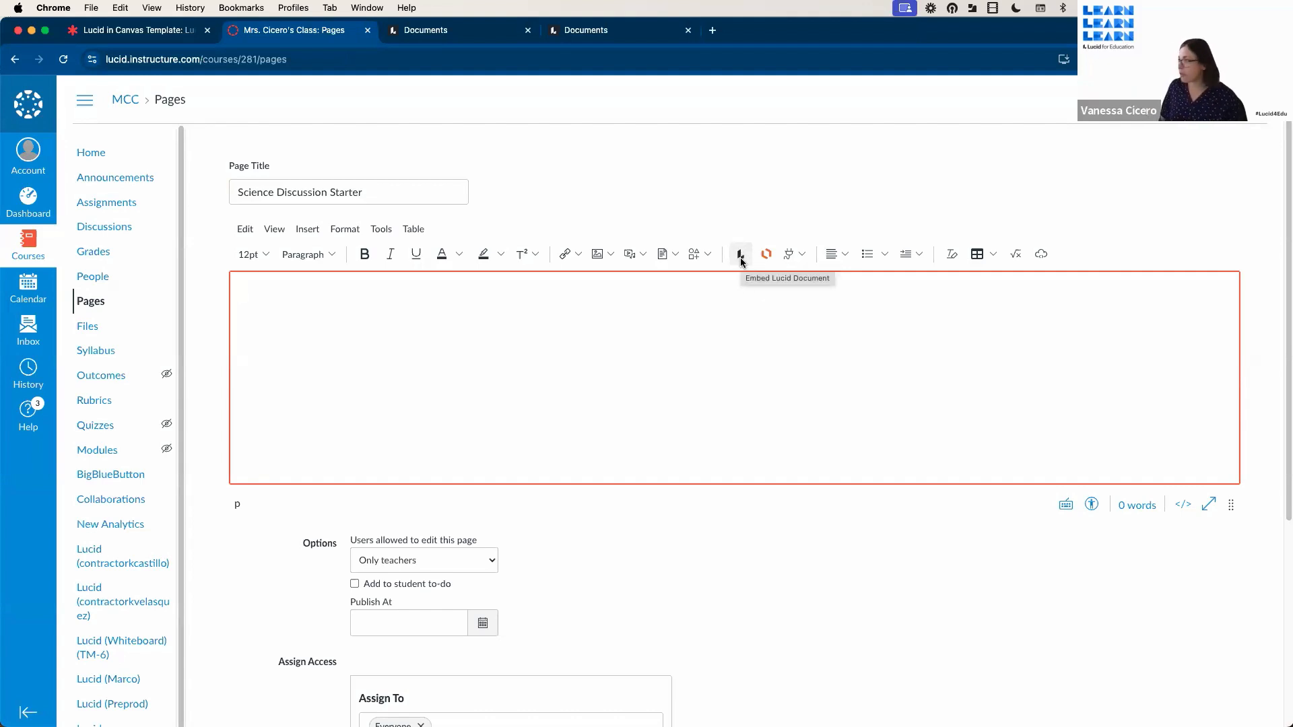
pyautogui.click(741, 258)
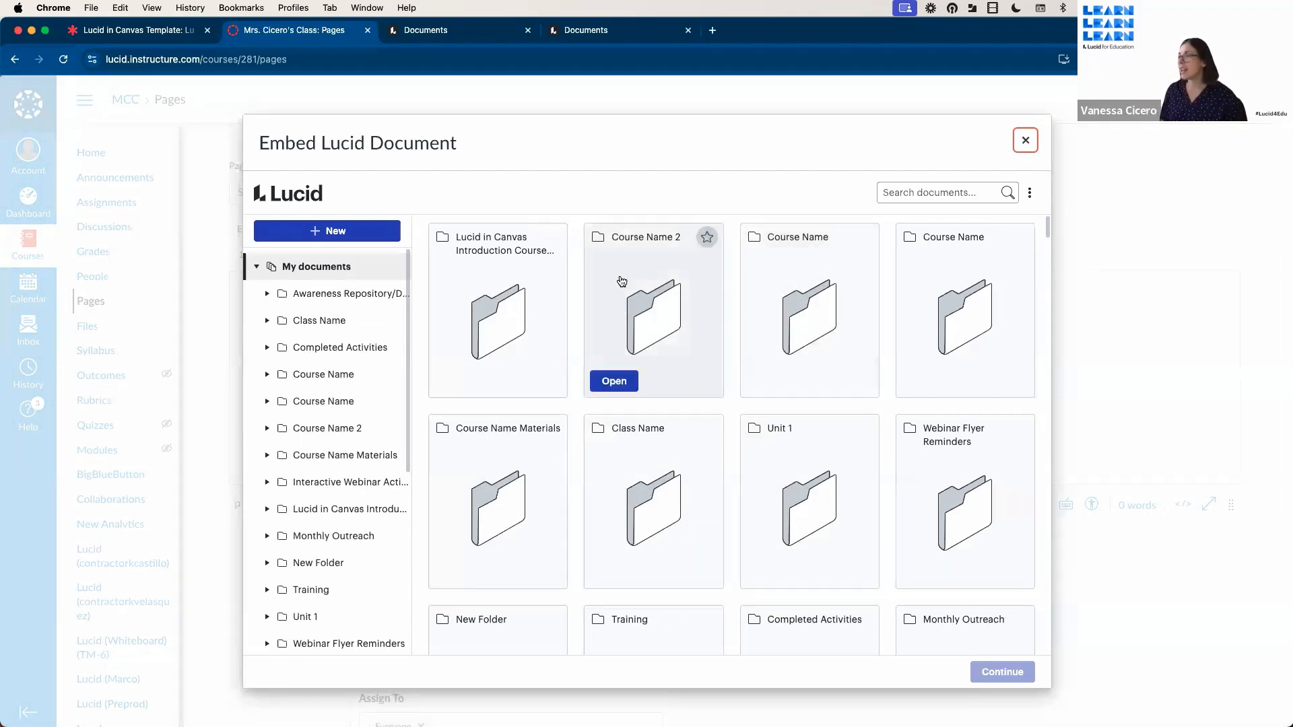
pyautogui.scroll(-8, 585, 462)
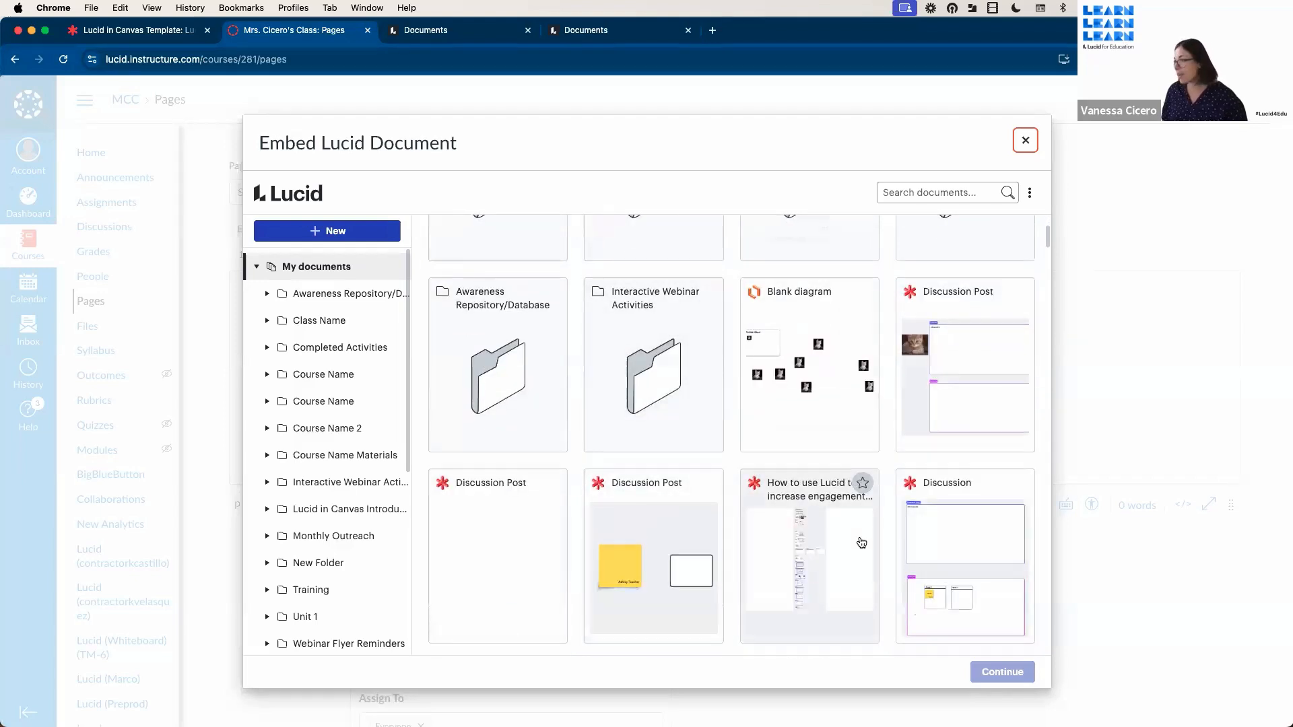
pyautogui.scroll(10, 751, 539)
pyautogui.click(343, 231)
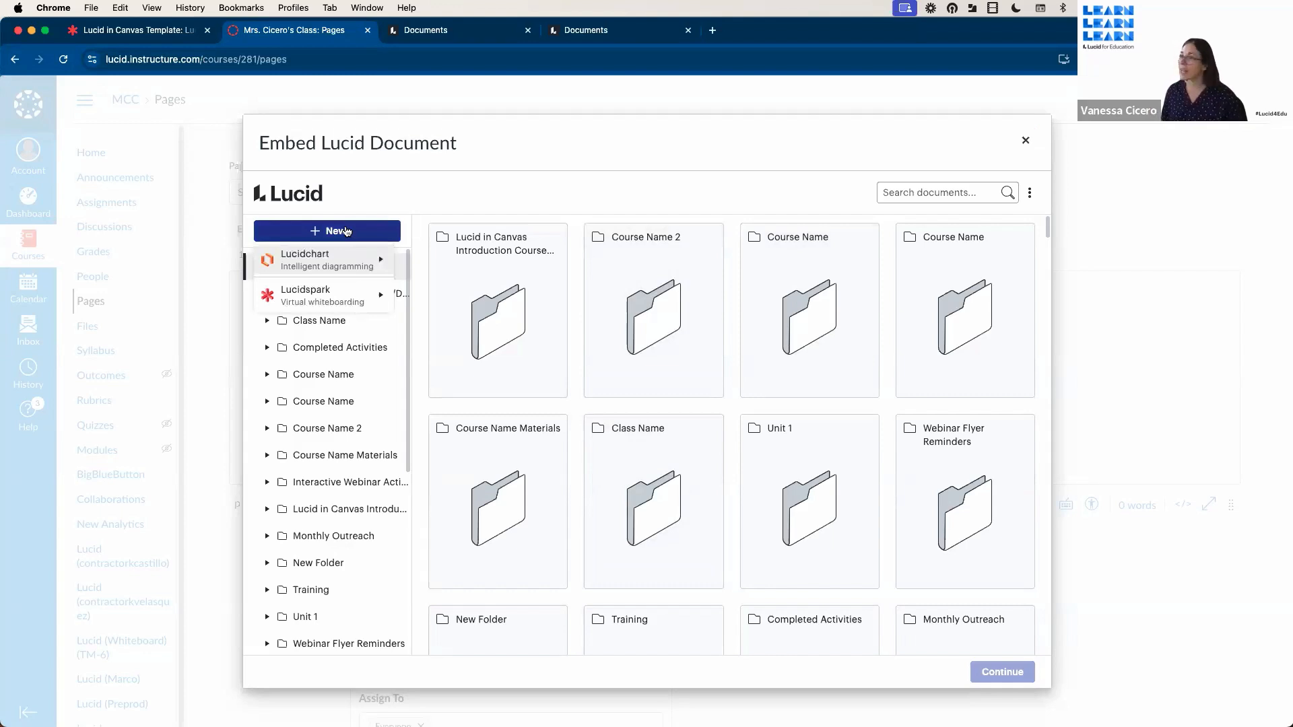
pyautogui.moveTo(290, 294)
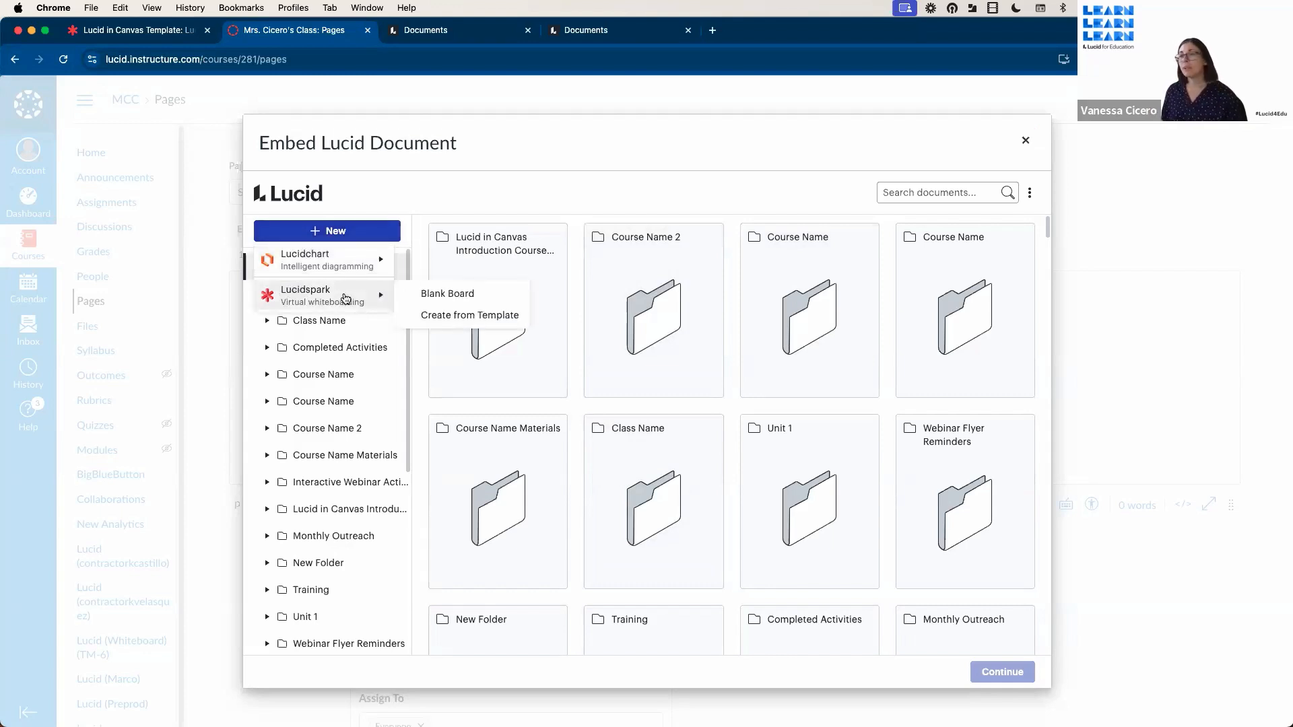
pyautogui.click(422, 295)
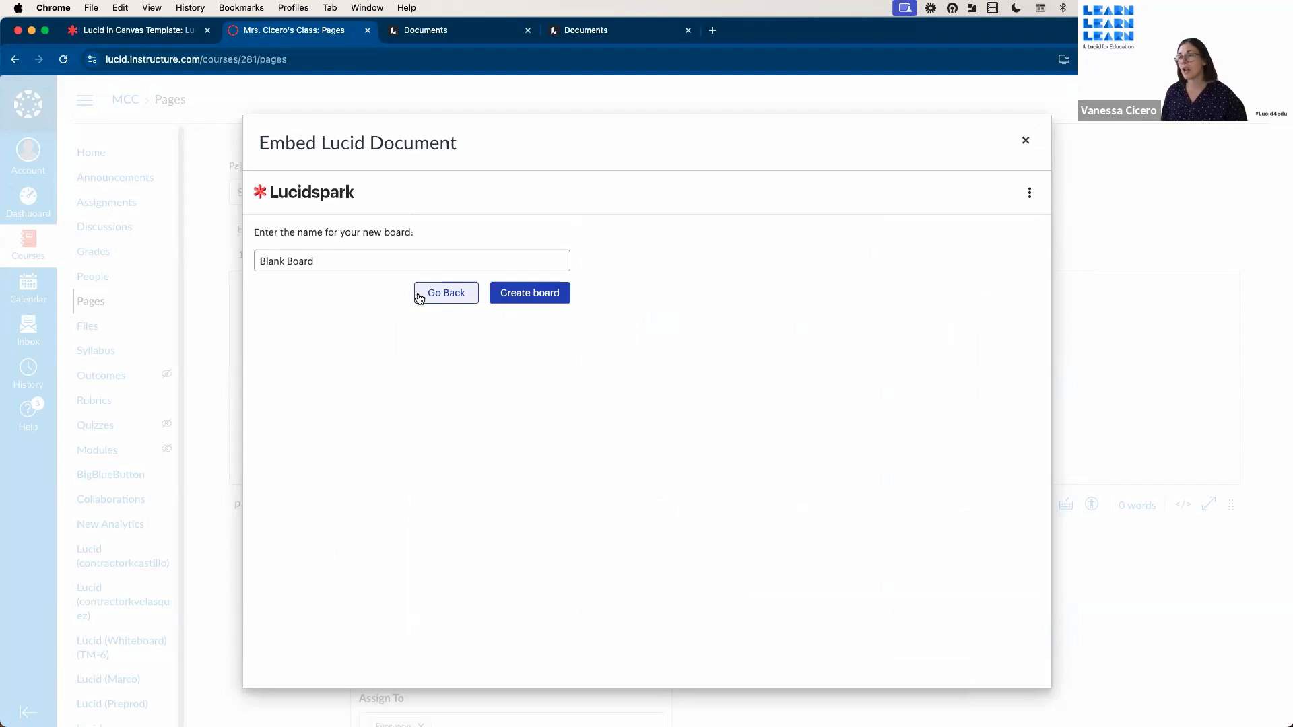
# - Name the new board "Science Discussion 9/4/24" and create it
pyautogui.tripleClick(358, 262)
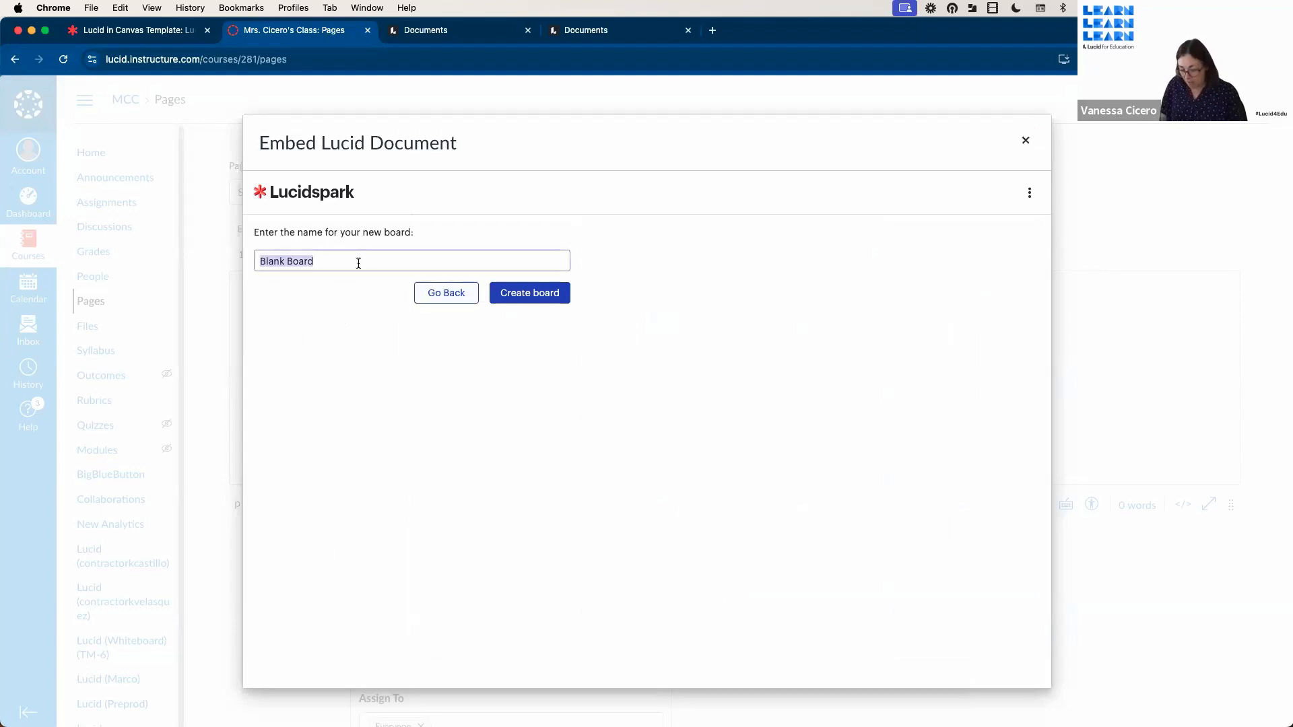
pyautogui.write('Science')
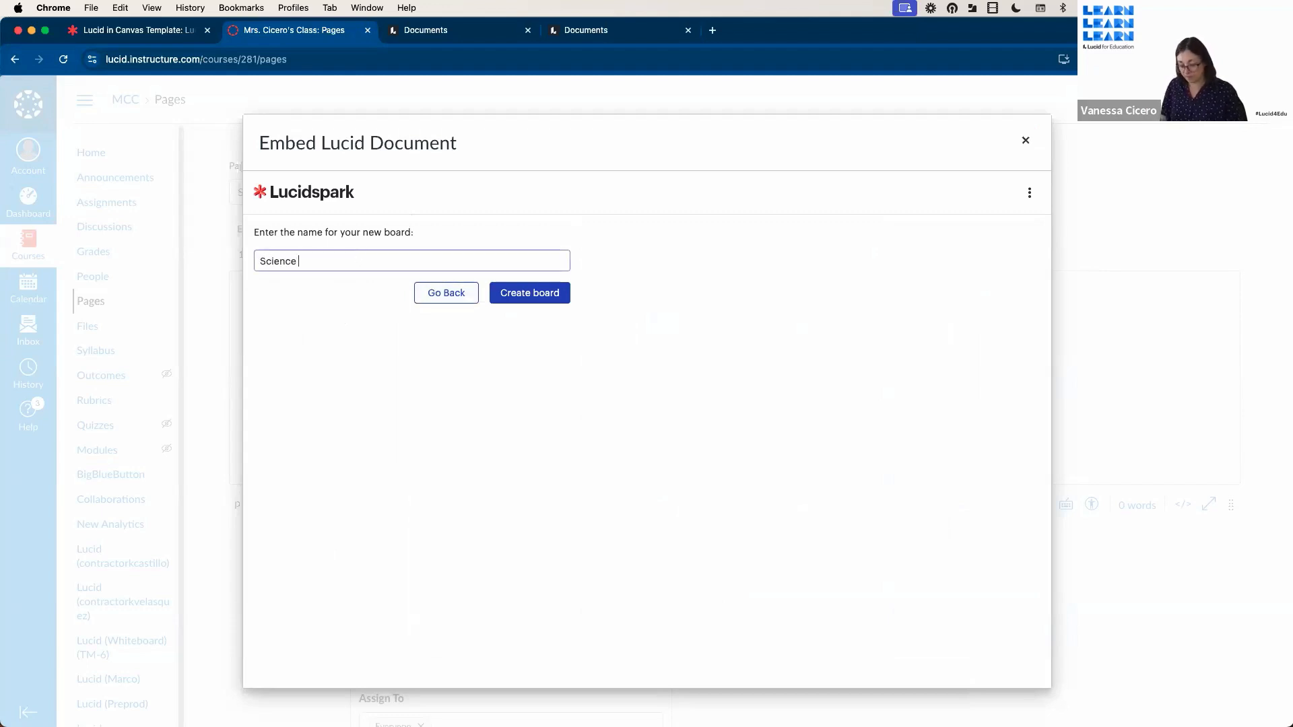
pyautogui.write(' Discussion')
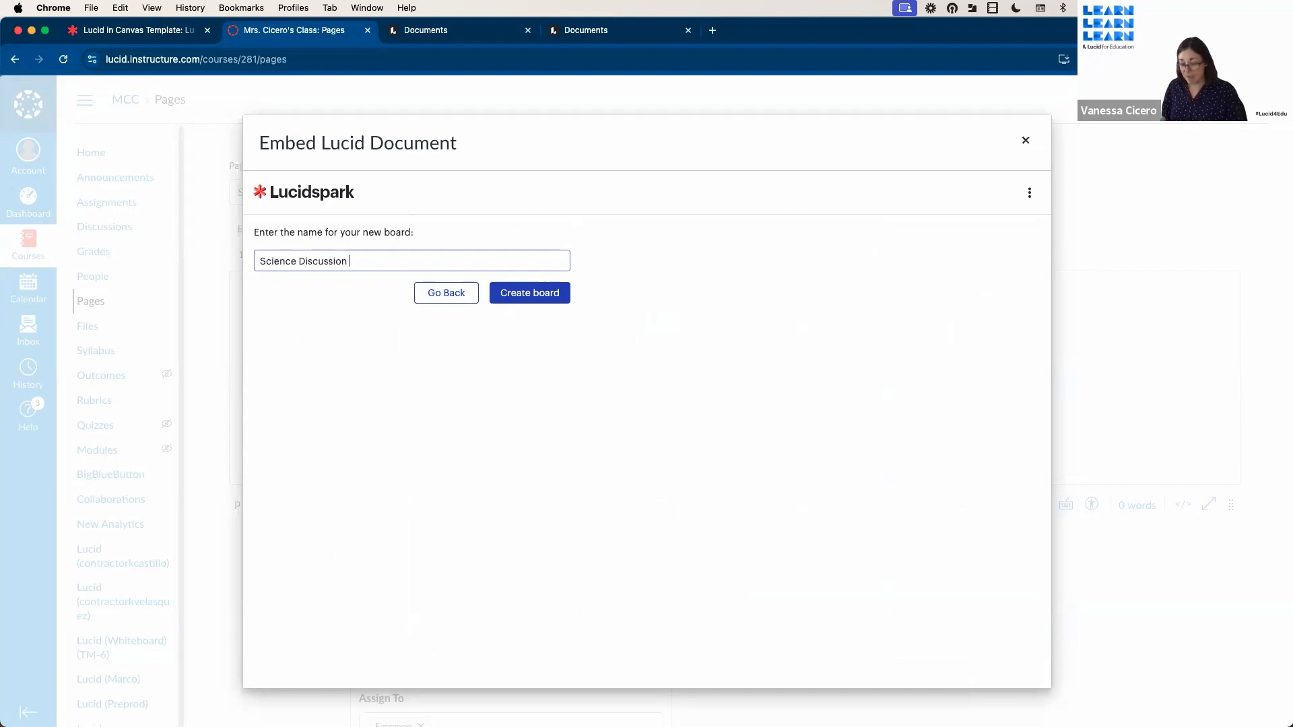
pyautogui.write(' 8')
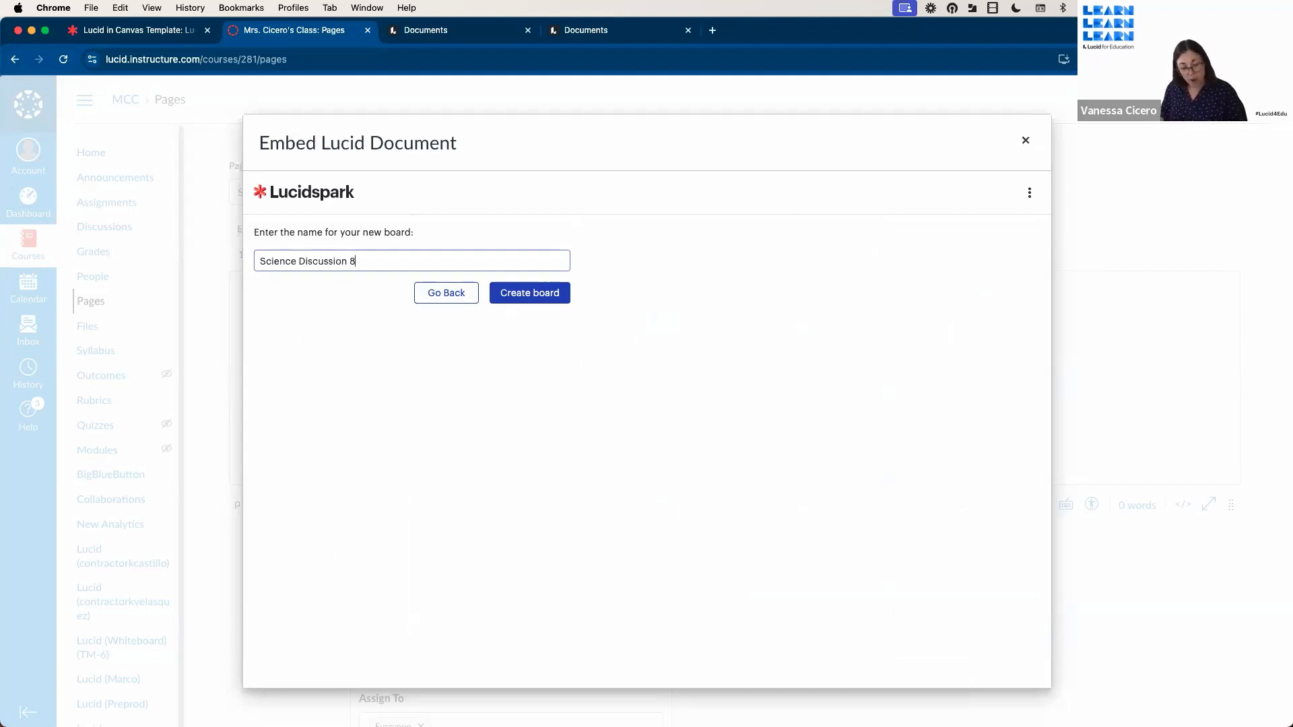
pyautogui.press('BackSpace')
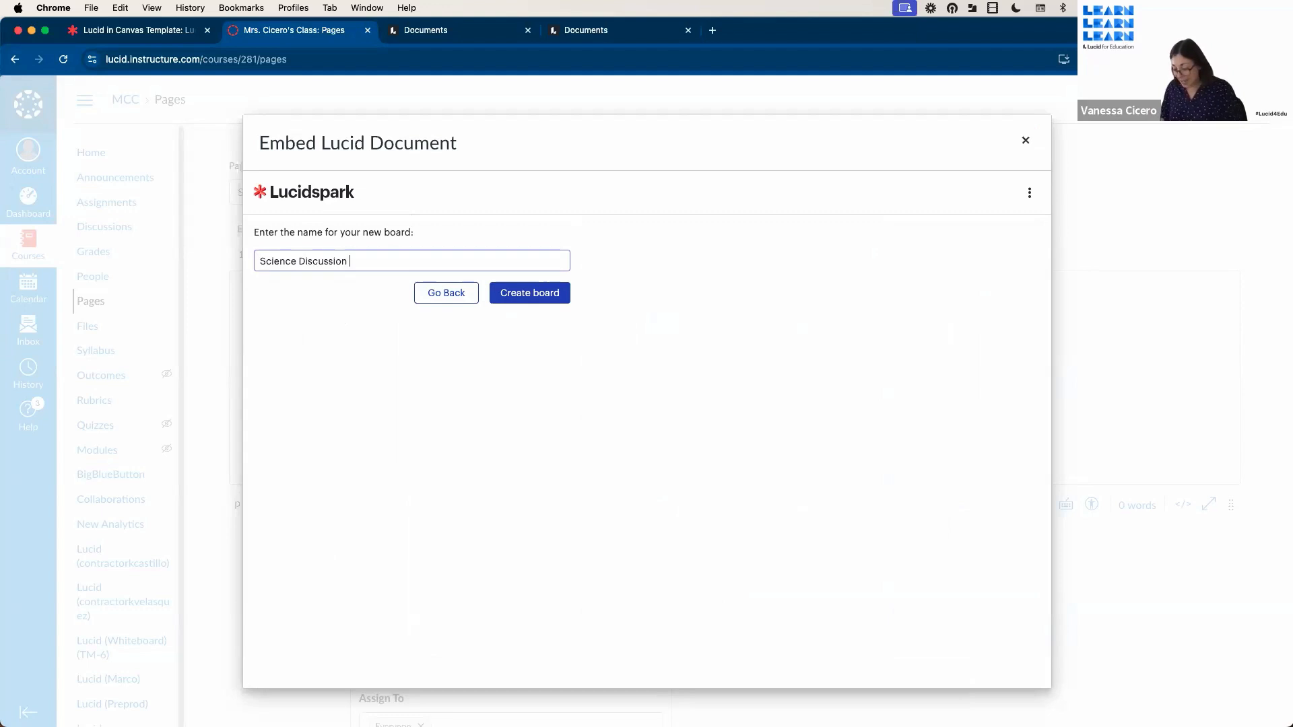
pyautogui.write('9/4')
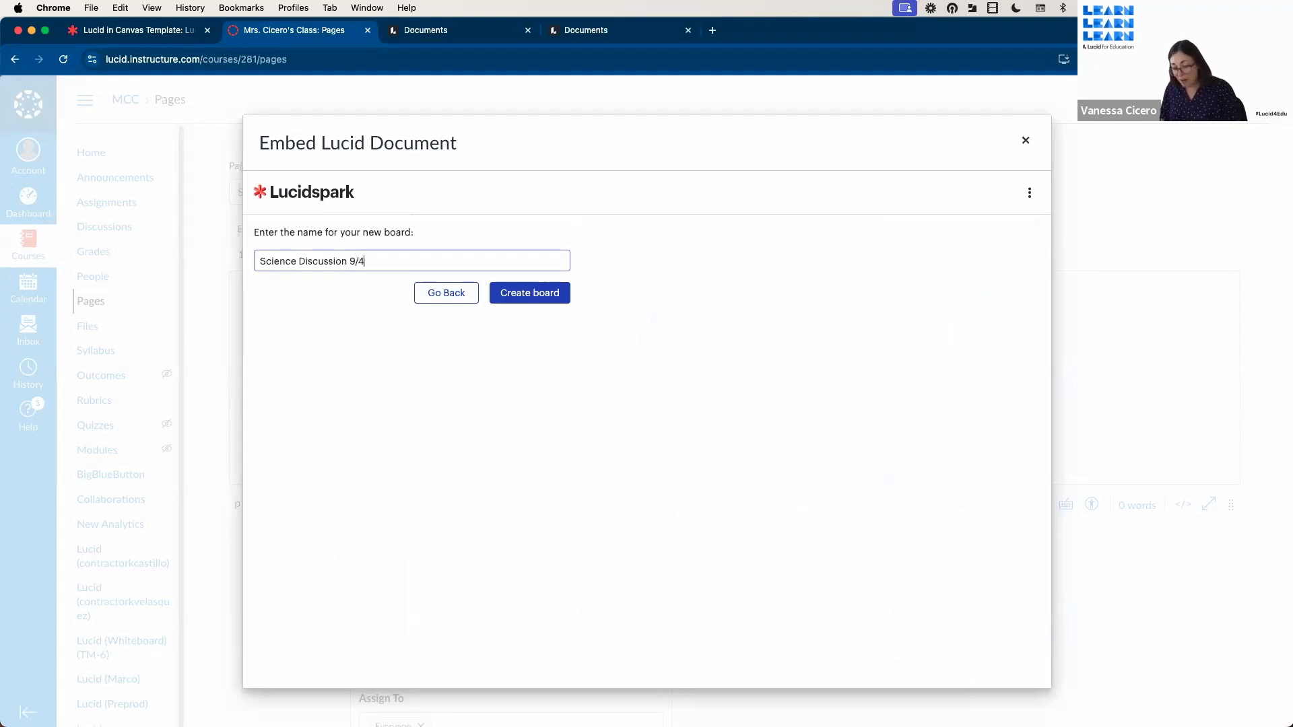
pyautogui.write('/24')
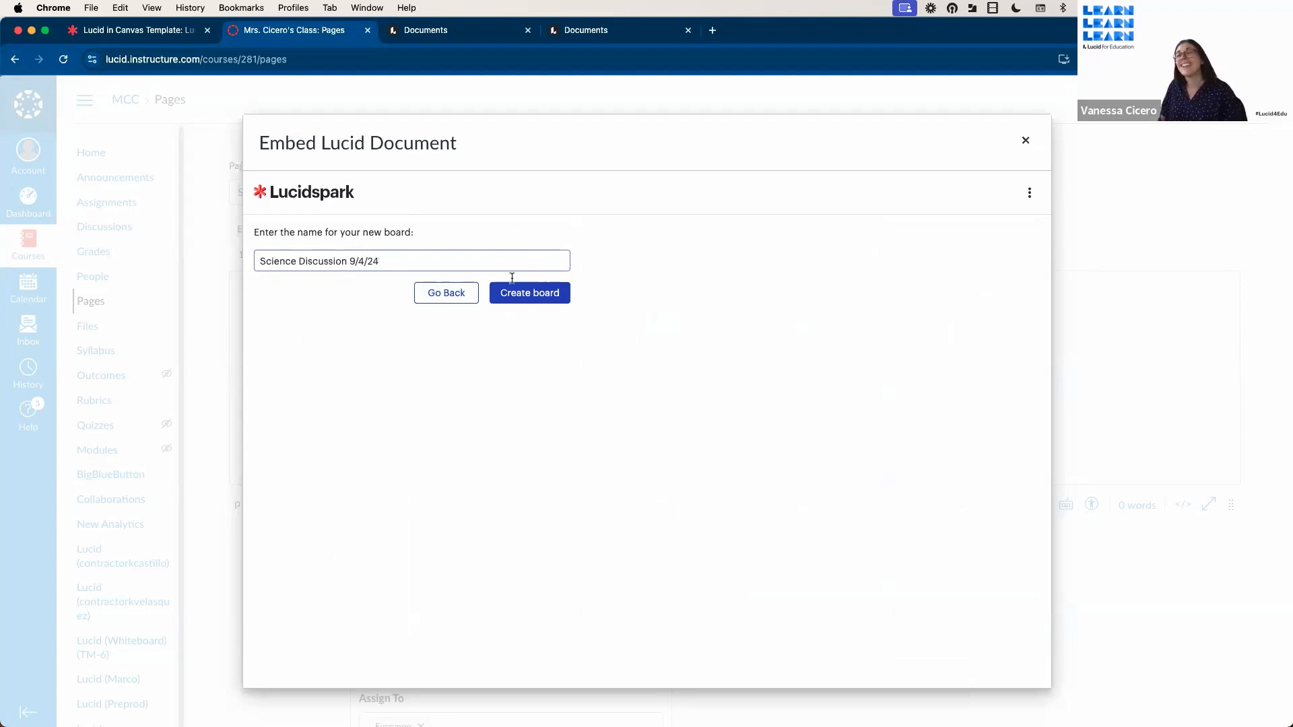
pyautogui.click(559, 293)
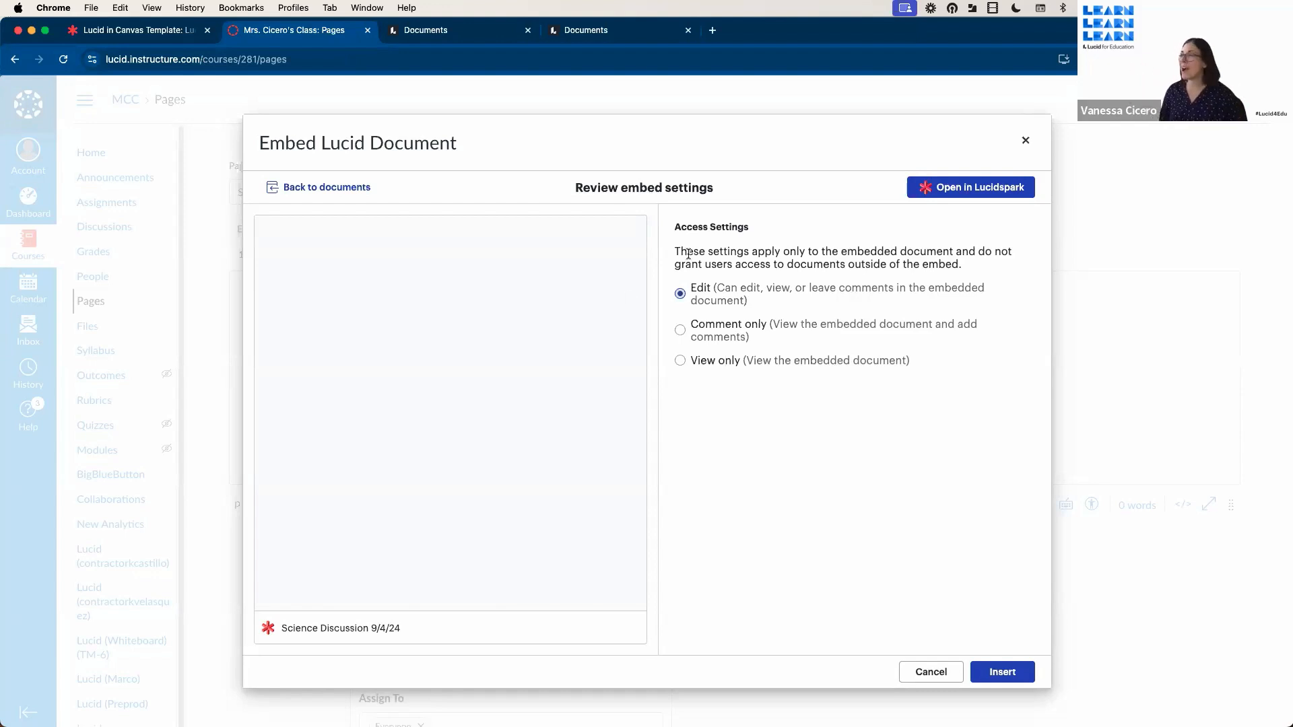
# - Insert the board into the page with Edit access, and save and publish the page
pyautogui.click(1009, 679)
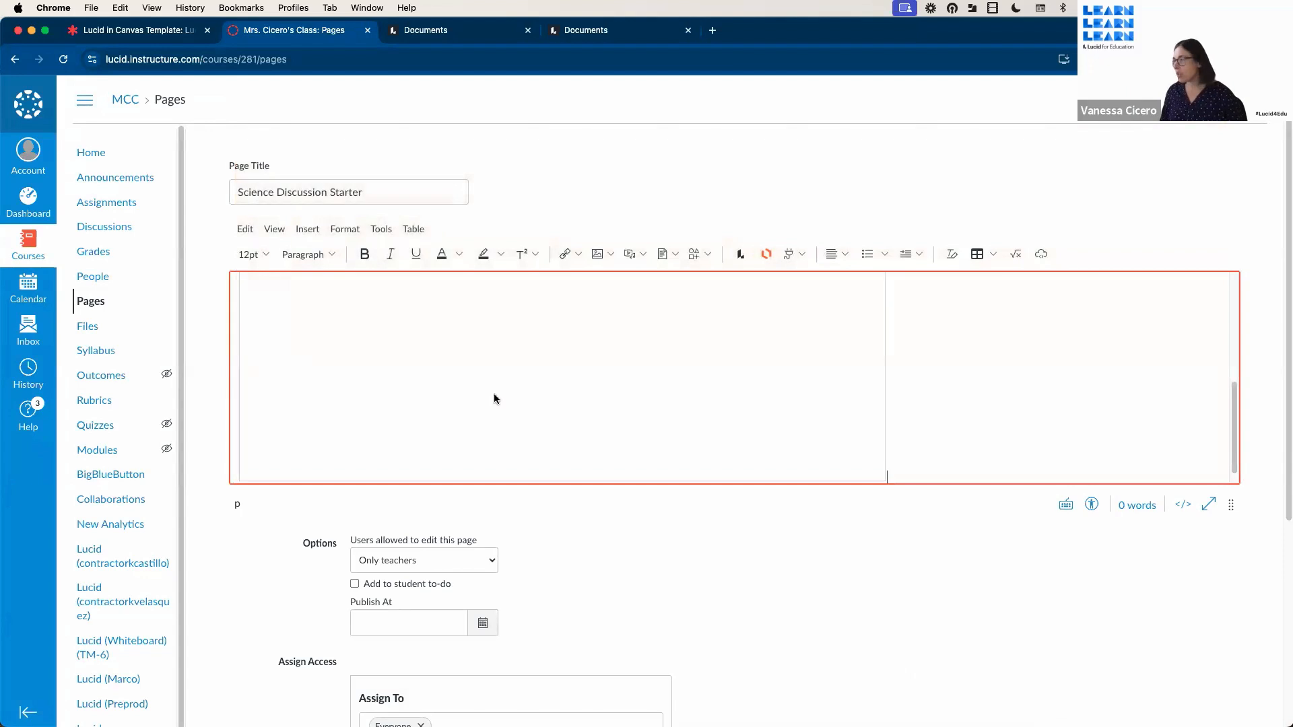
pyautogui.scroll(-5, 960, 572)
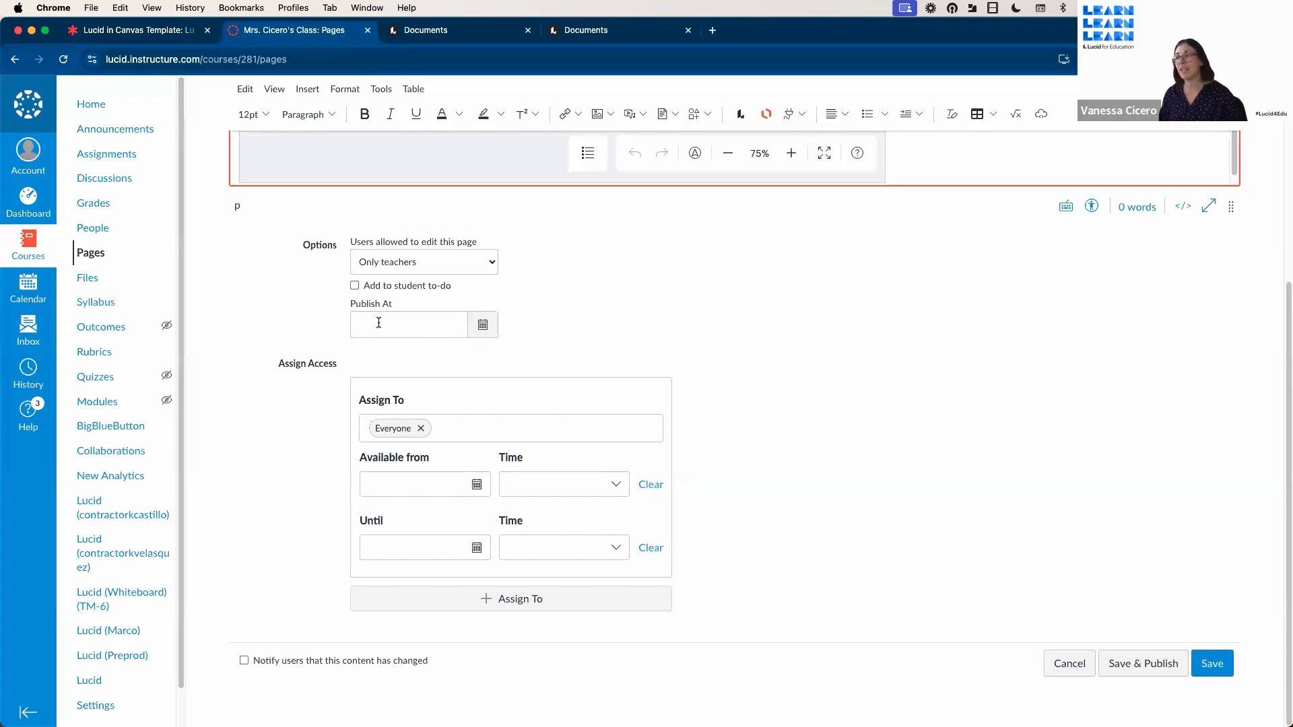
pyautogui.click(1129, 665)
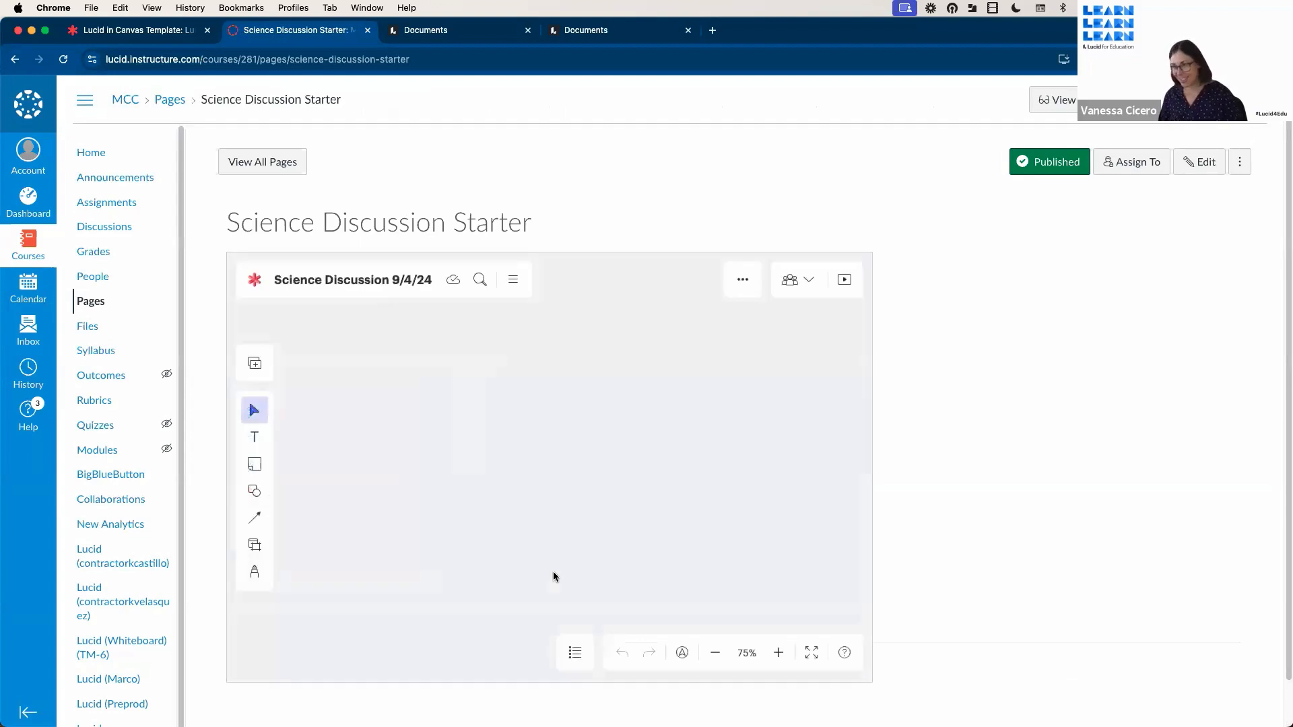
# - Expand the embedded Science Discussion board to full screen
pyautogui.click(813, 653)
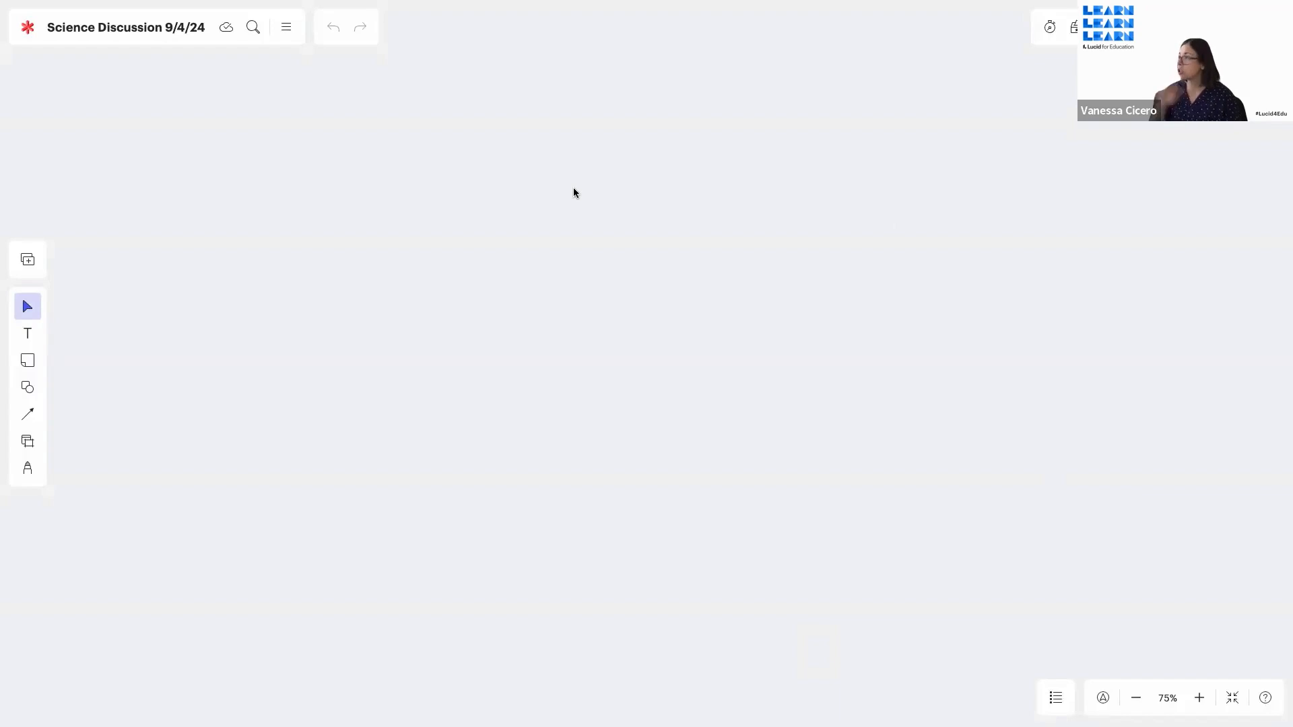
pyautogui.click(1240, 705)
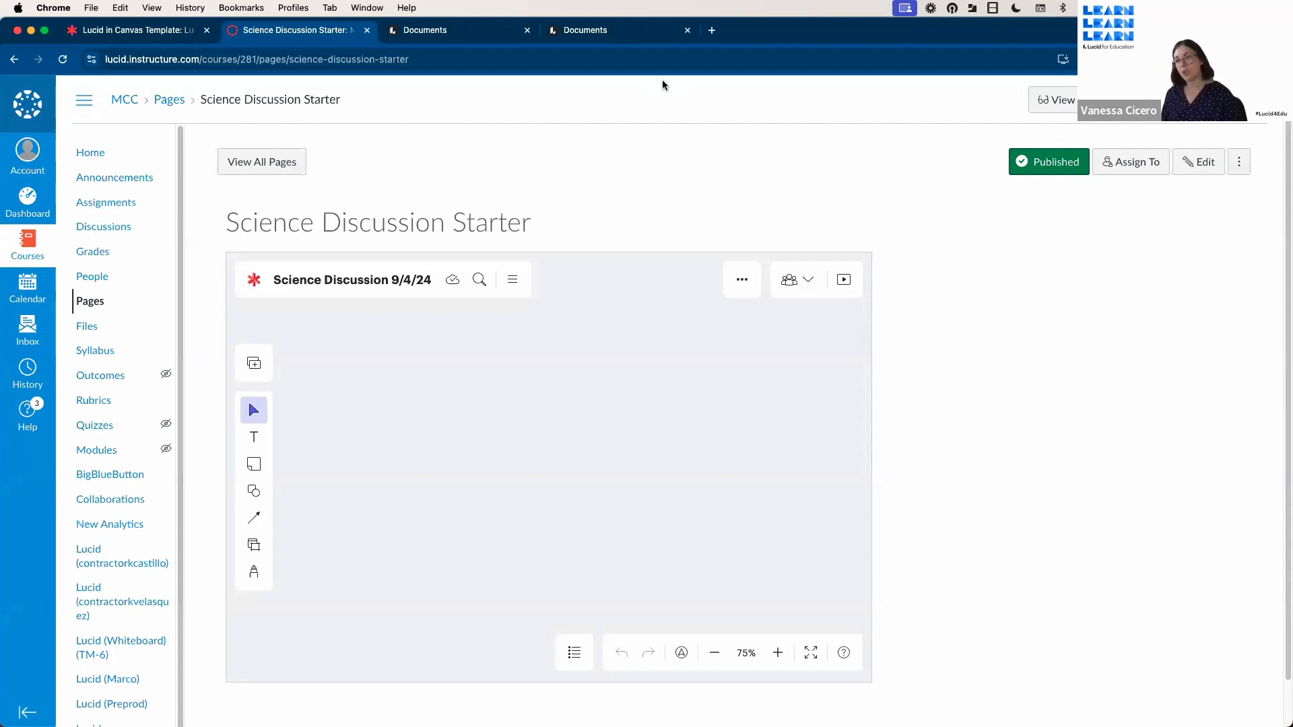
pyautogui.click(816, 650)
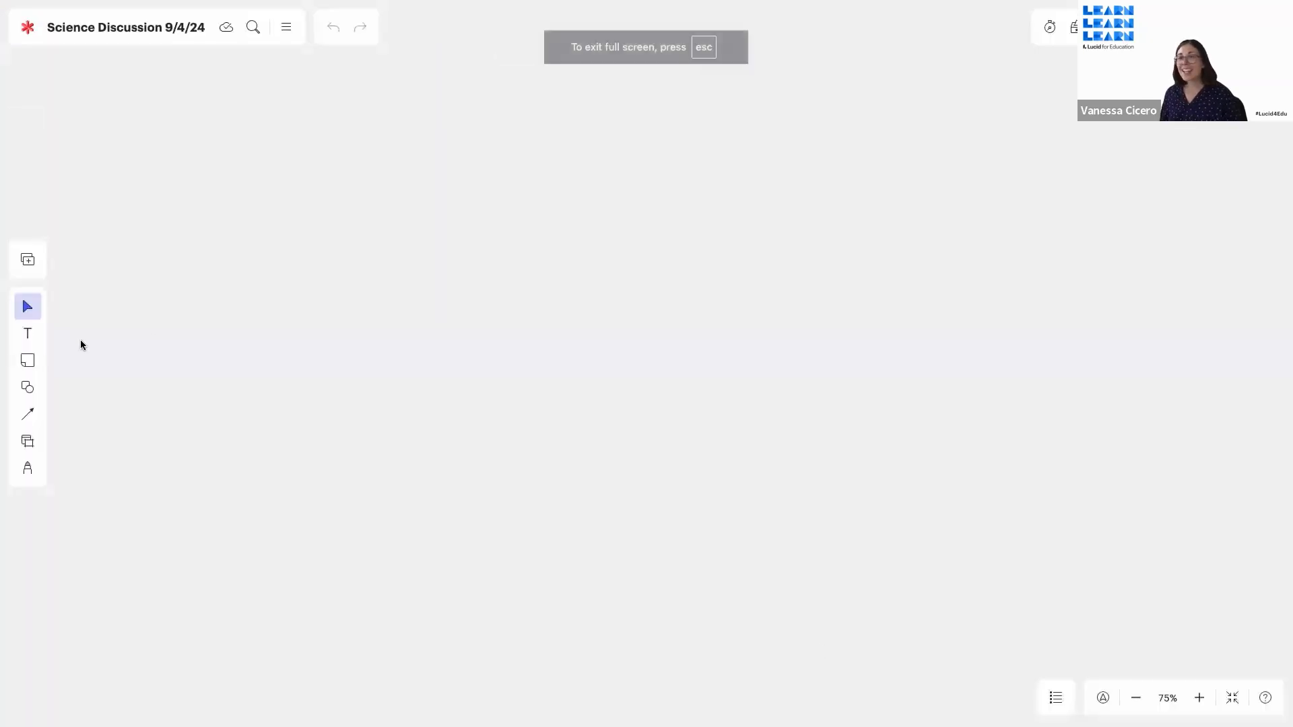
# - Add a text block near the board's upper-left area reading "Which scientist do you think had the biggest impact on society?"
pyautogui.moveTo(28, 333); pyautogui.dragTo(189, 160)
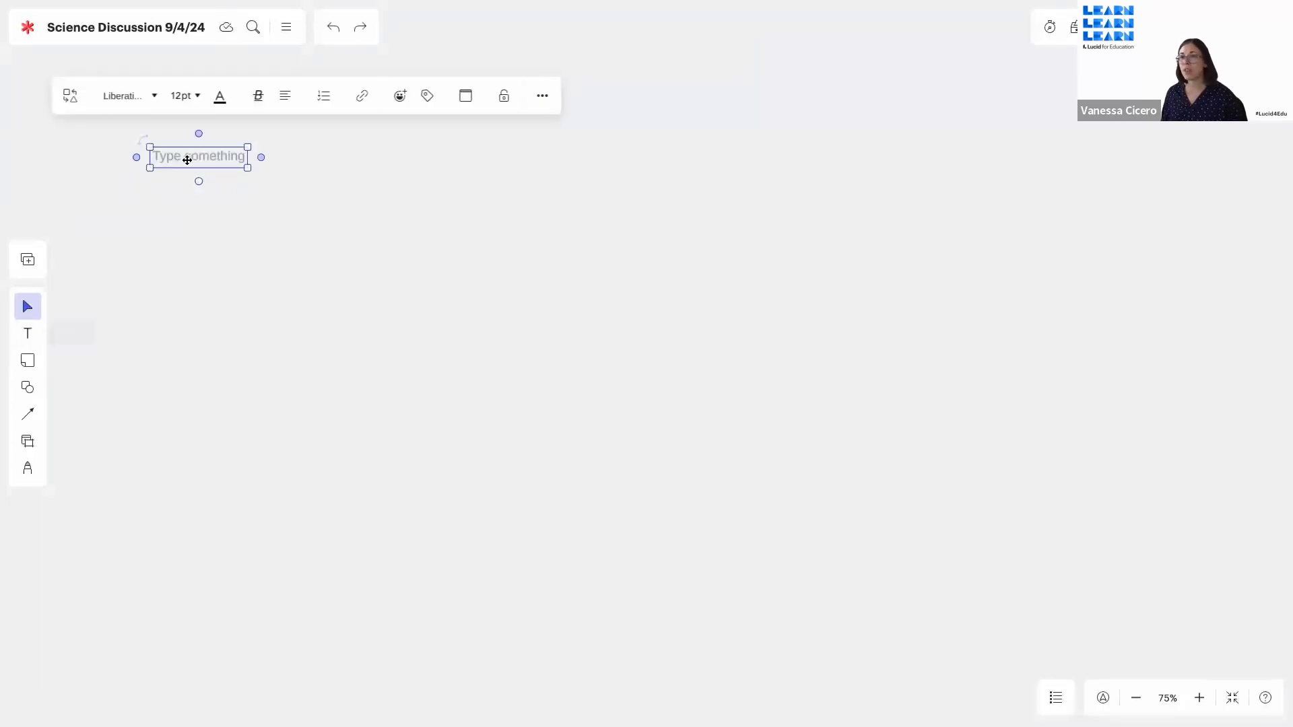
pyautogui.click(188, 158)
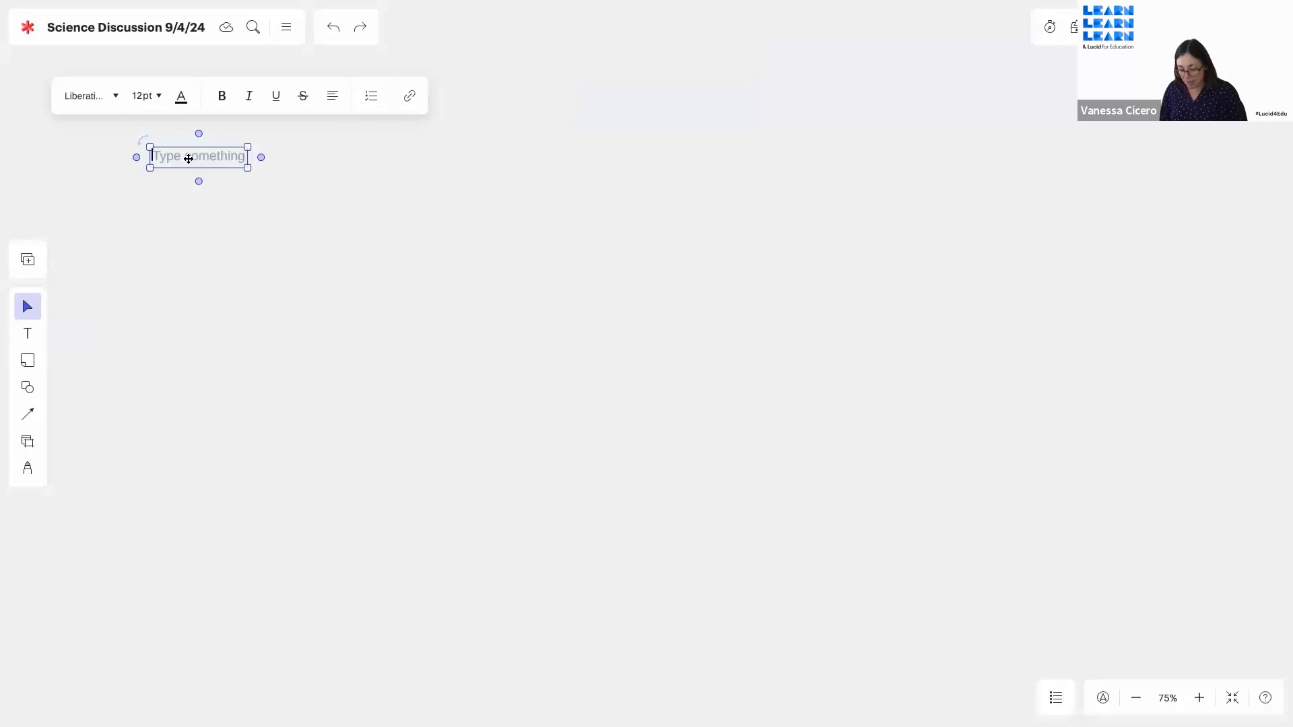
pyautogui.write('W')
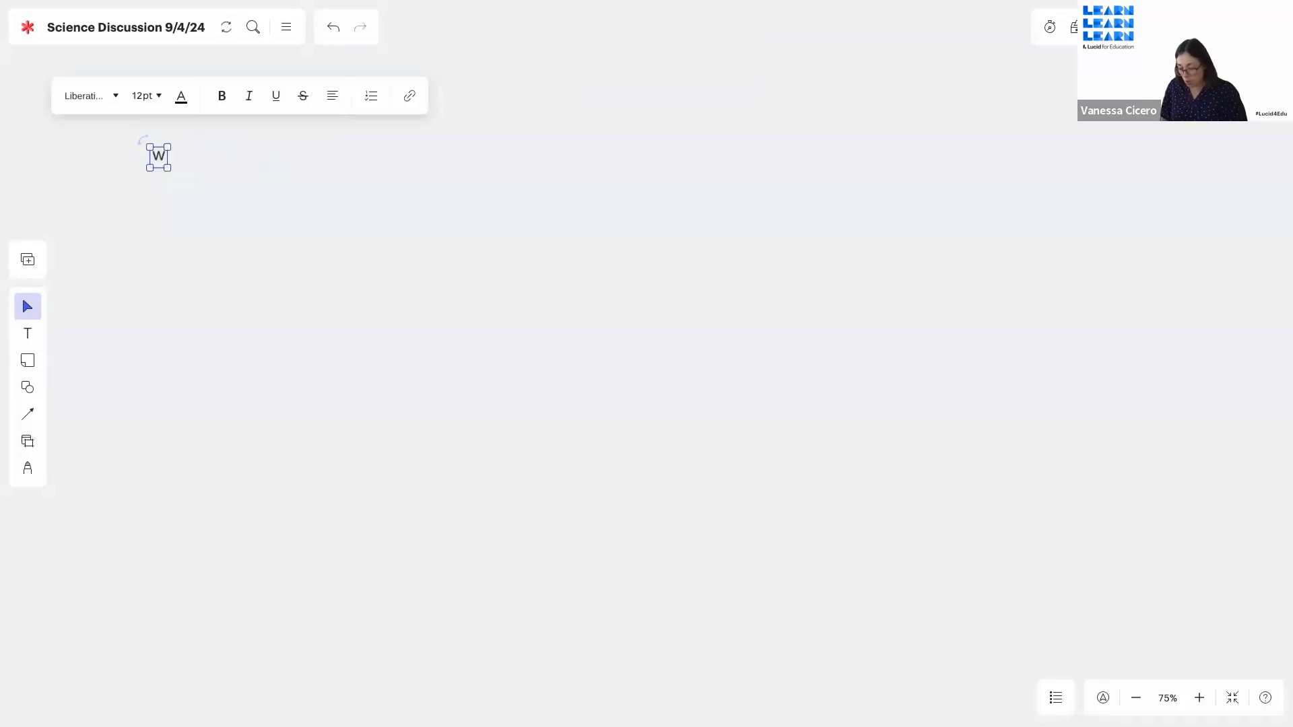
pyautogui.write('hich scien')
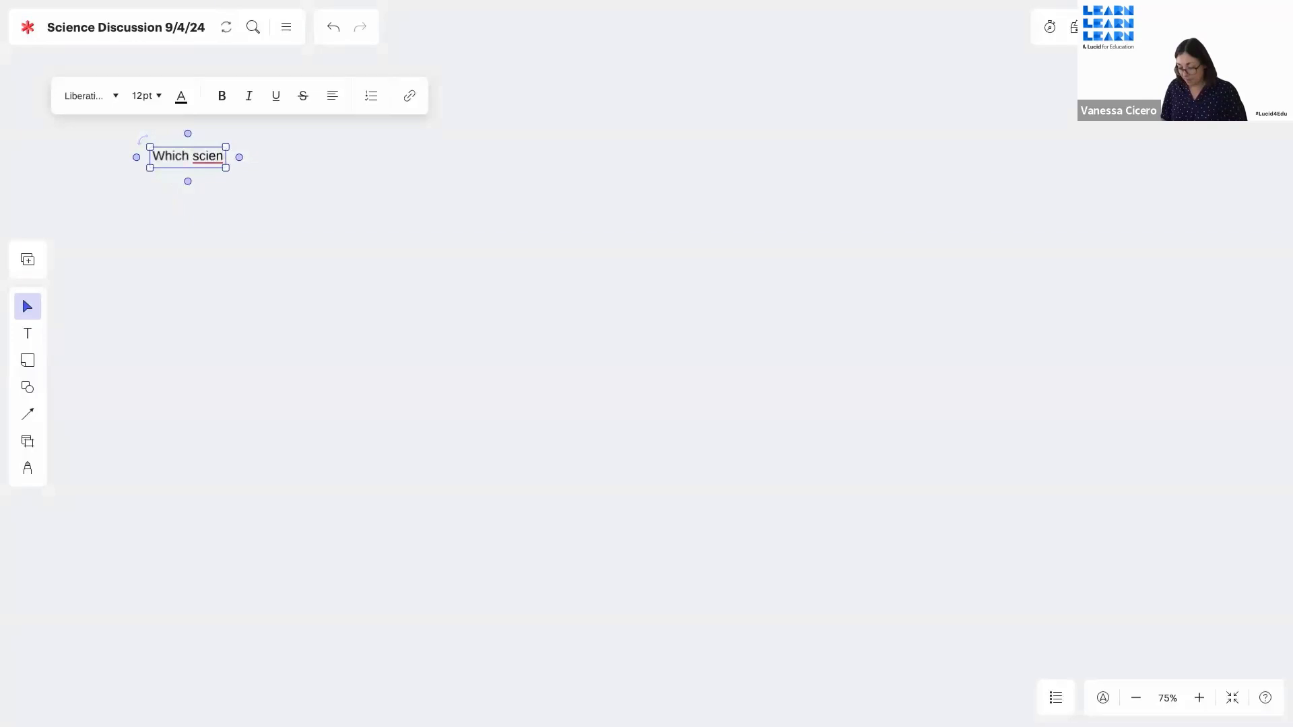
pyautogui.write('tist do you think had the')
pyautogui.write('bi')
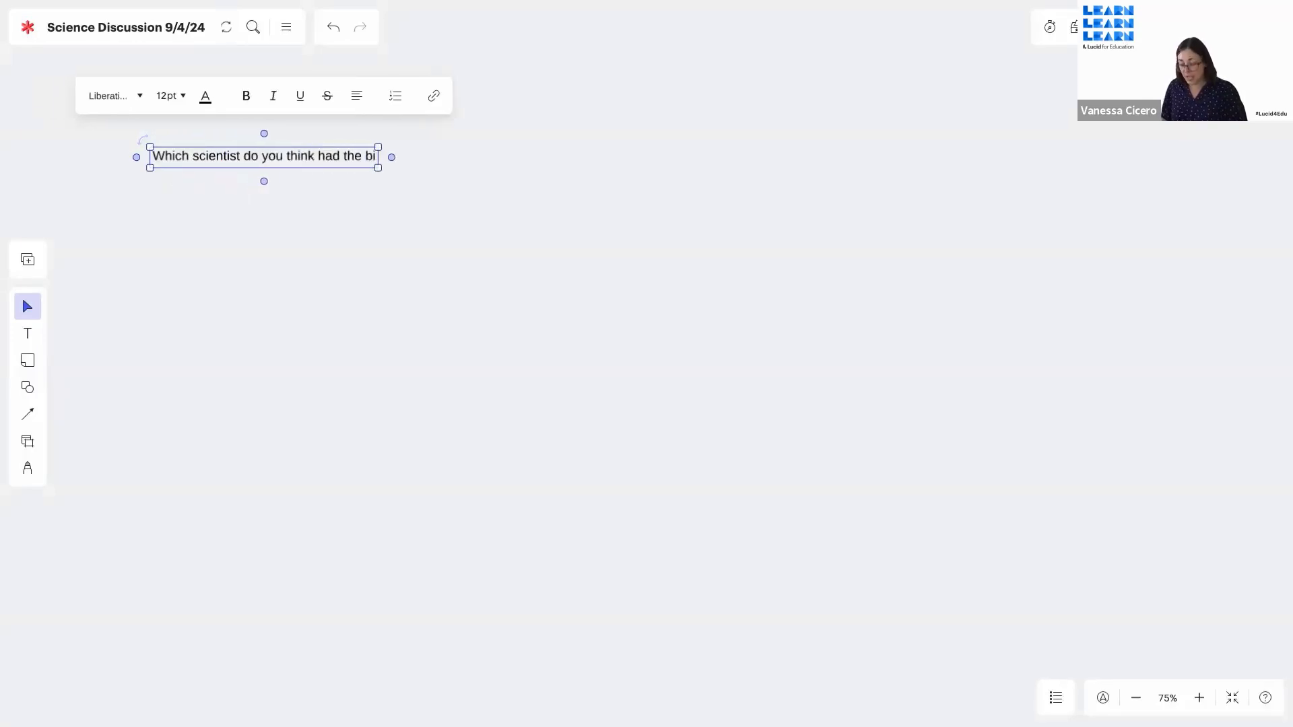
pyautogui.write('ggest impact')
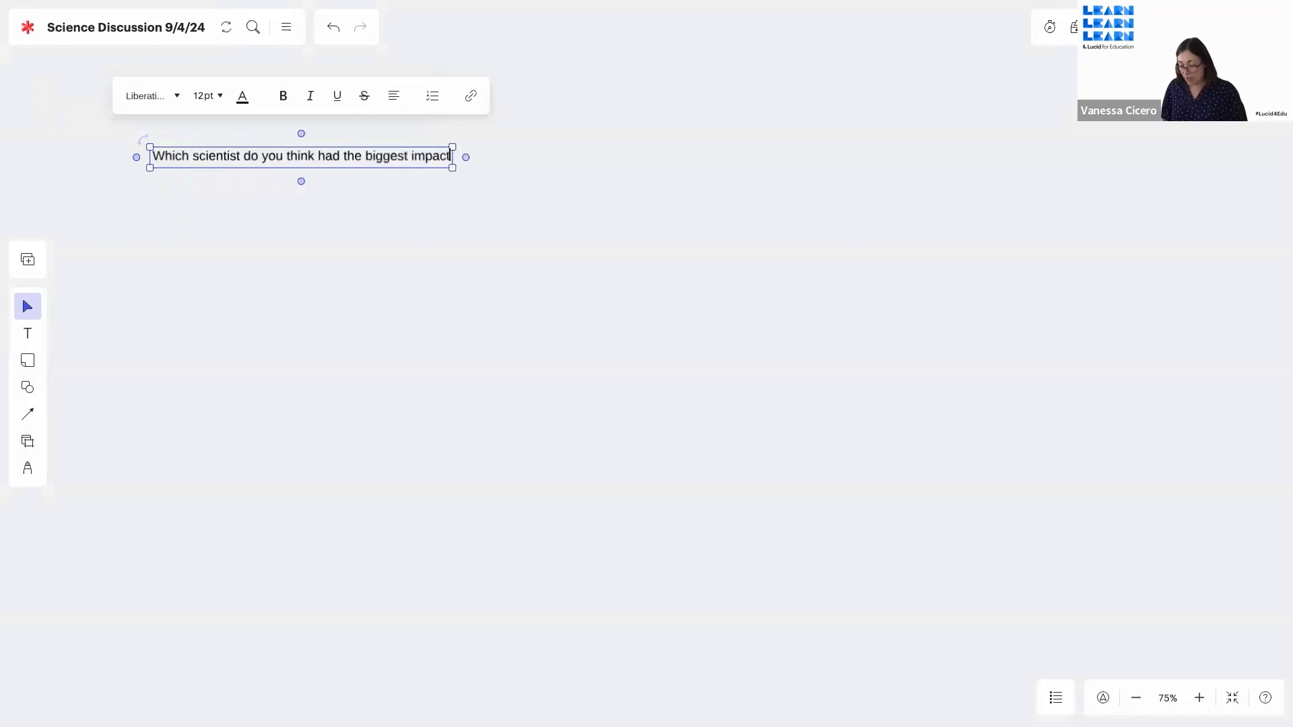
pyautogui.write(' on society?')
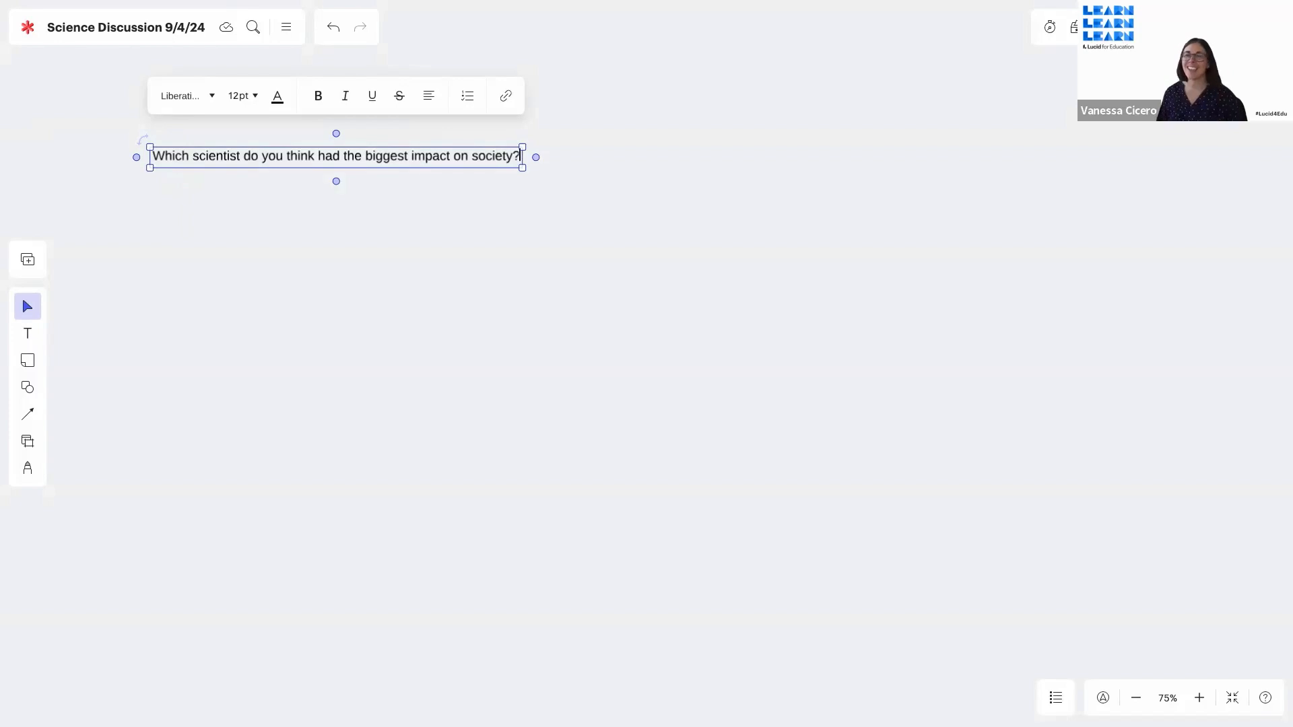
pyautogui.click(253, 225)
# - Format the question text at 18 pt in the Komika font
pyautogui.click(256, 159)
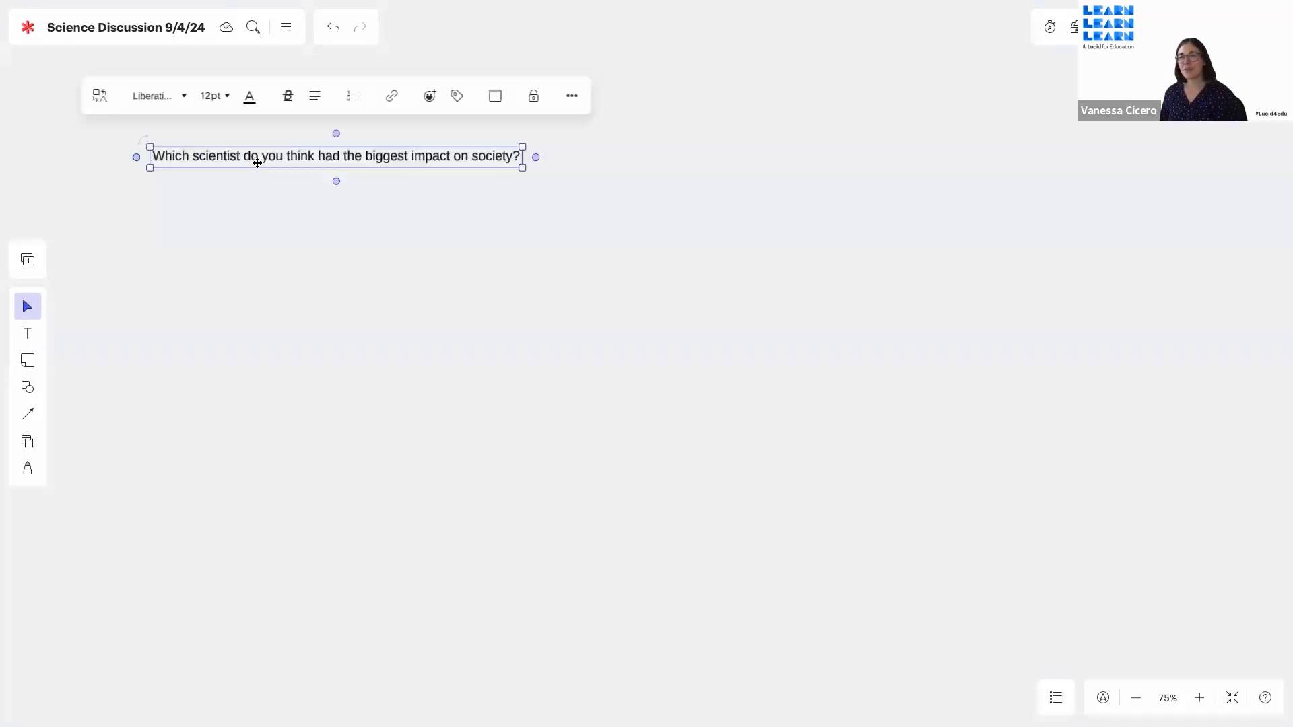
pyautogui.click(214, 96)
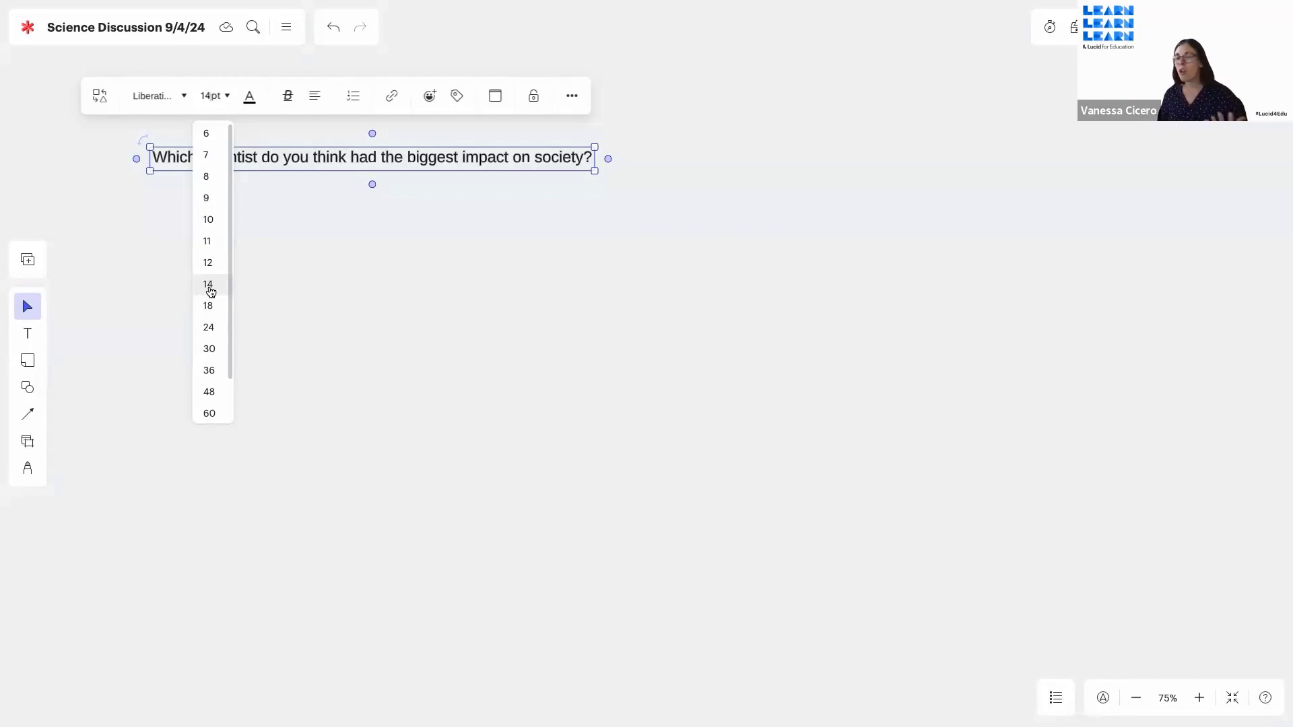
pyautogui.click(208, 306)
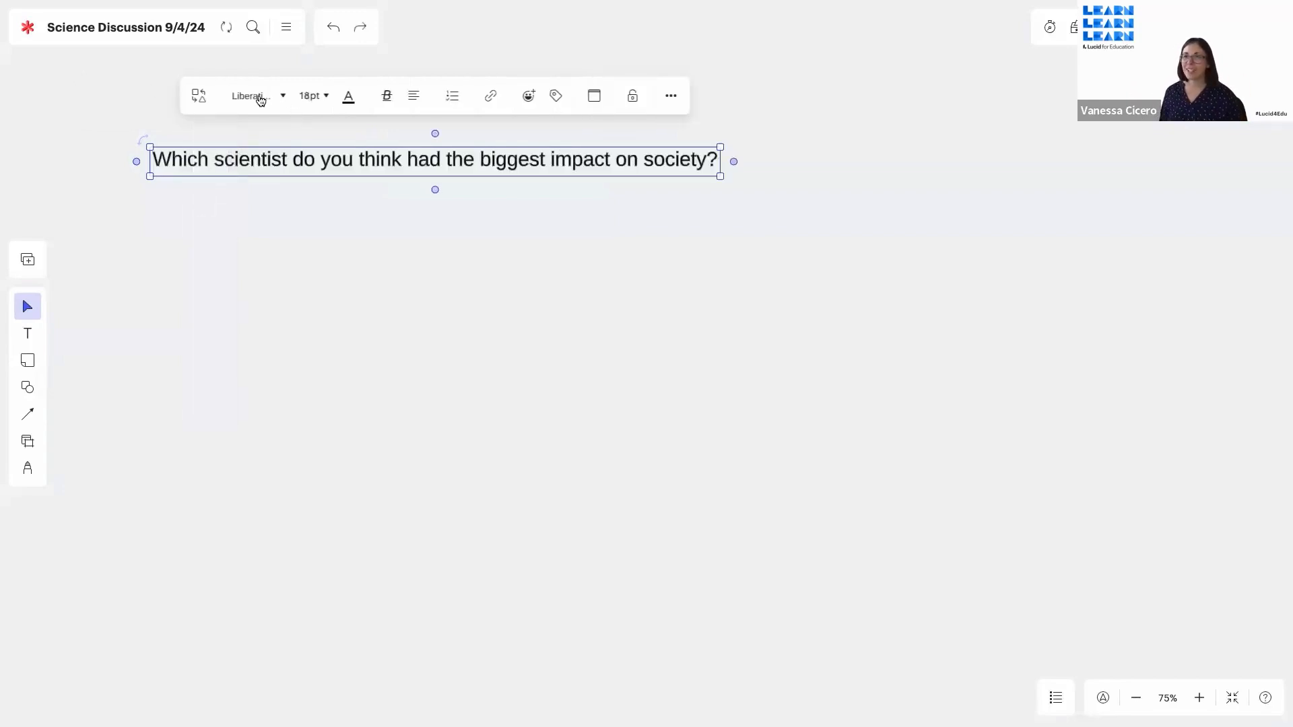
pyautogui.click(258, 95)
pyautogui.click(261, 179)
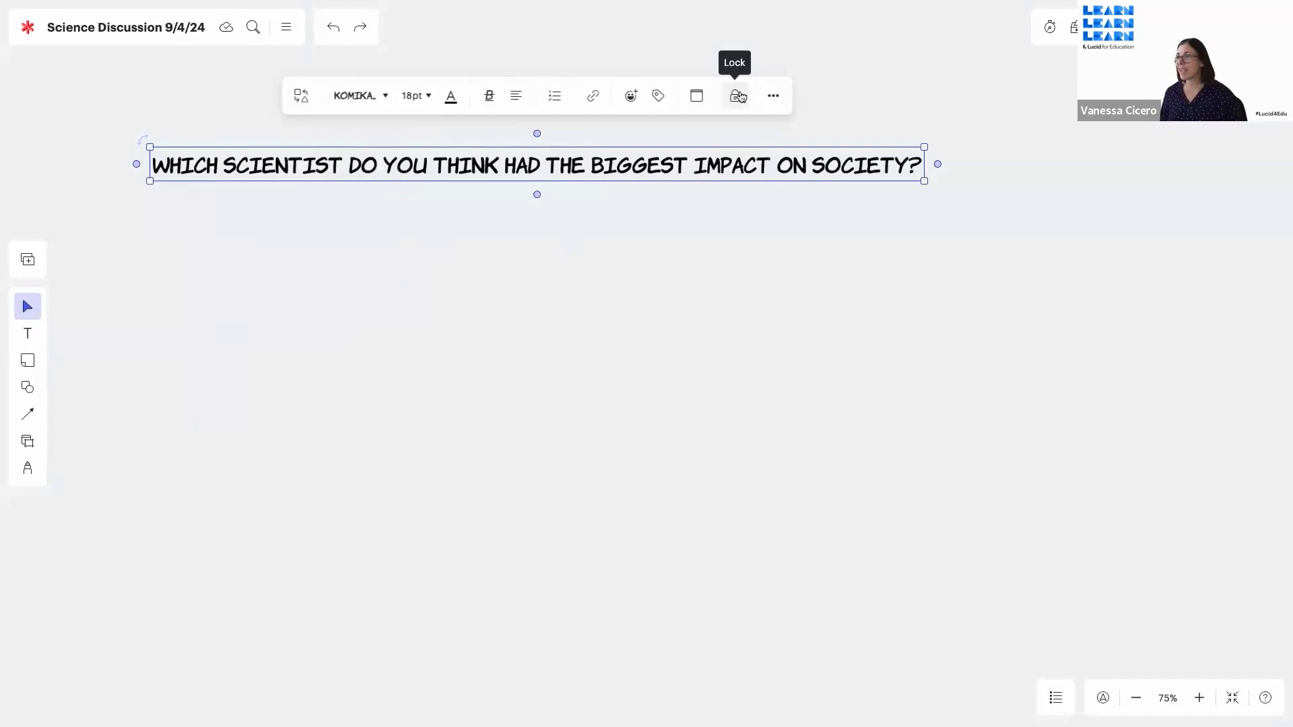
# - Lock the question text in place on the board
pyautogui.click(737, 96)
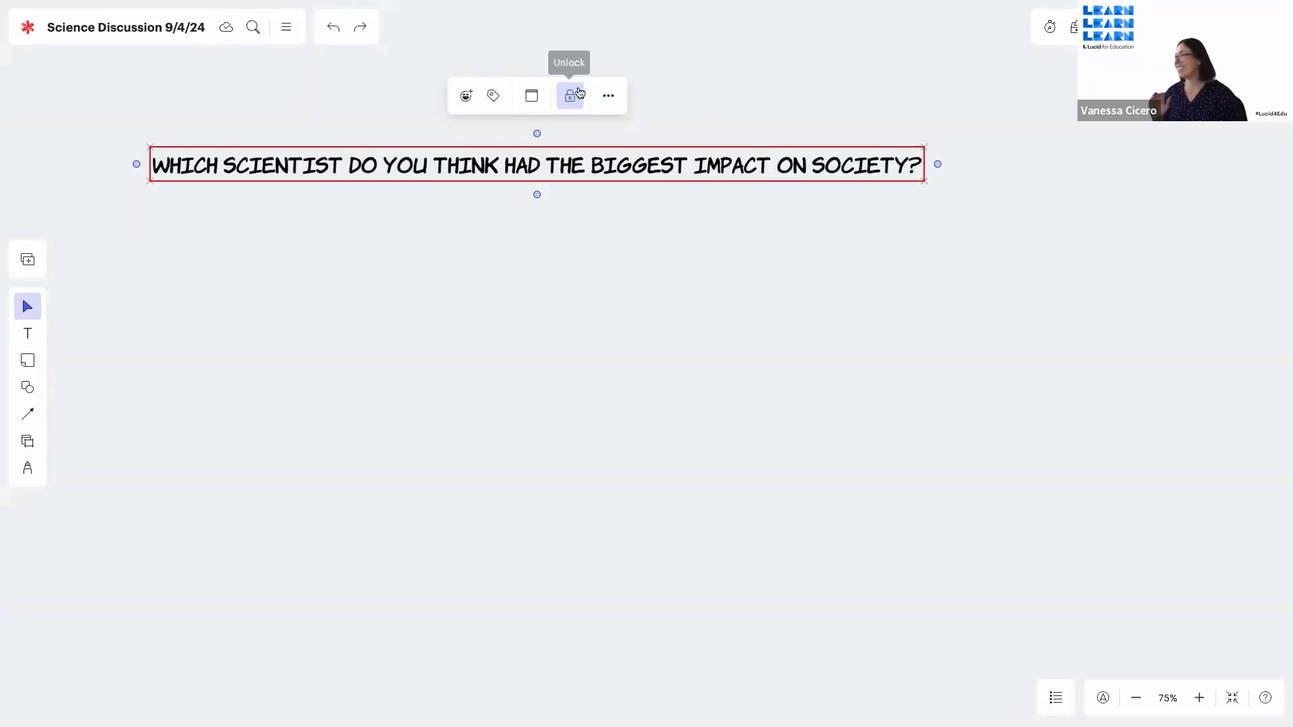
pyautogui.moveTo(715, 106); pyautogui.dragTo(732, 187)
pyautogui.moveTo(758, 133); pyautogui.dragTo(753, 209)
pyautogui.moveTo(855, 127); pyautogui.dragTo(863, 207)
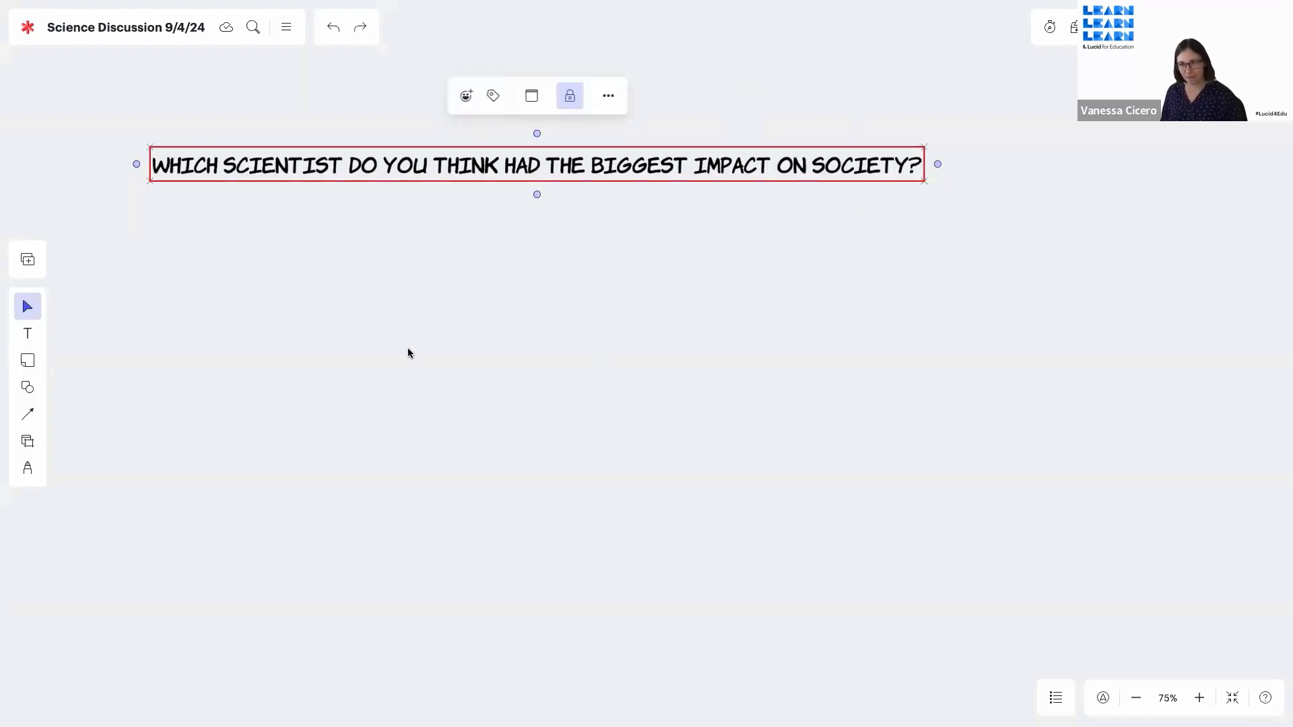
# - Draw a large frame that encloses the question and leaves wide blank space below it for responses
pyautogui.click(28, 441)
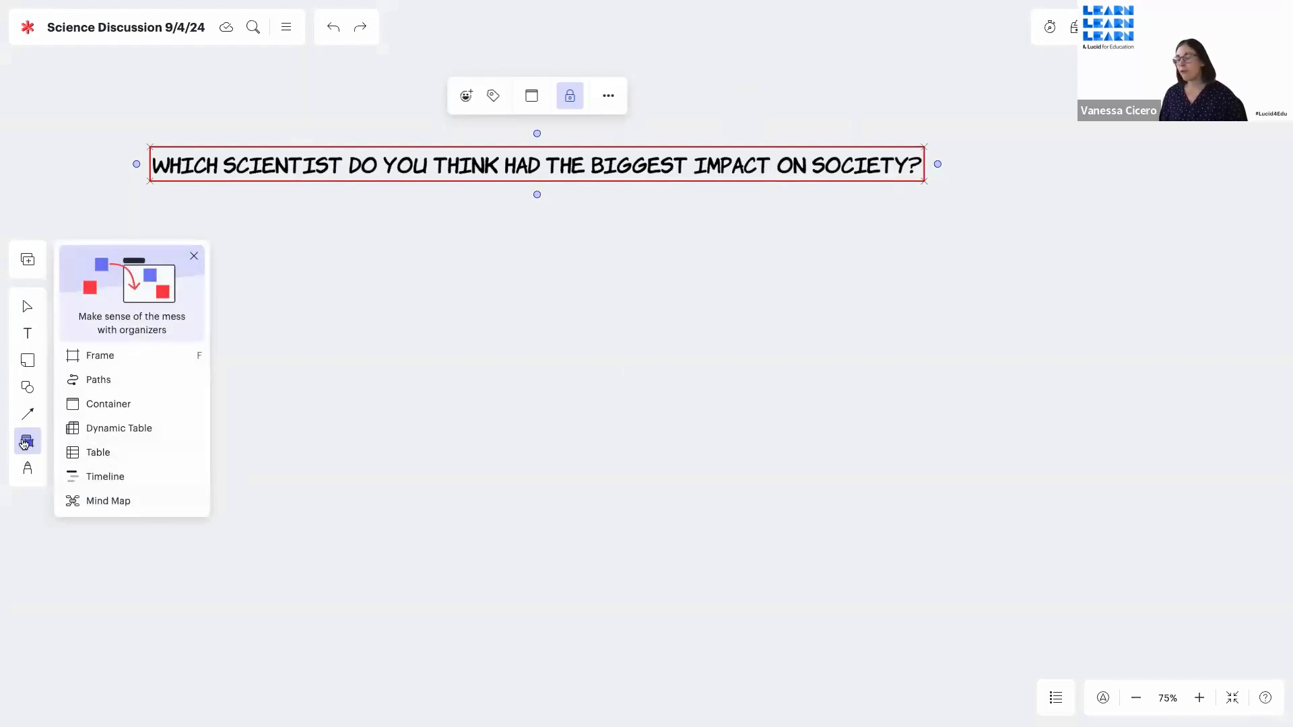
pyautogui.click(95, 356)
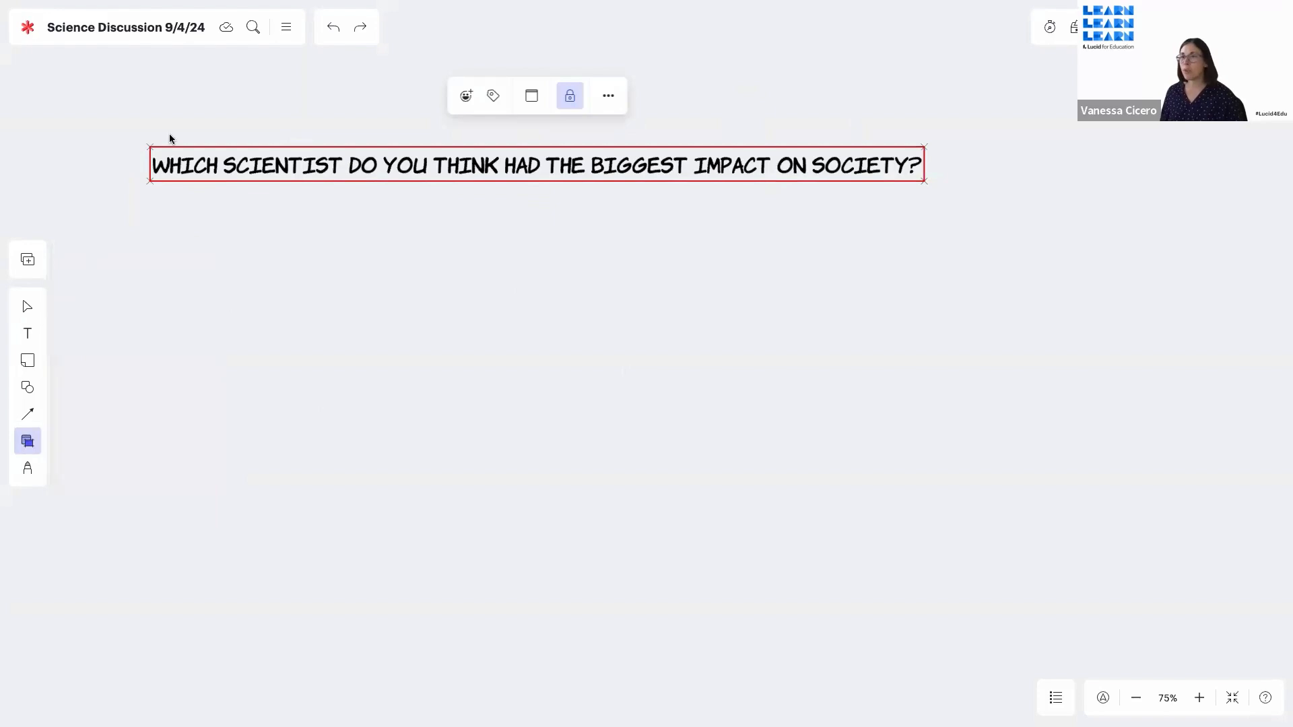
pyautogui.click(27, 441)
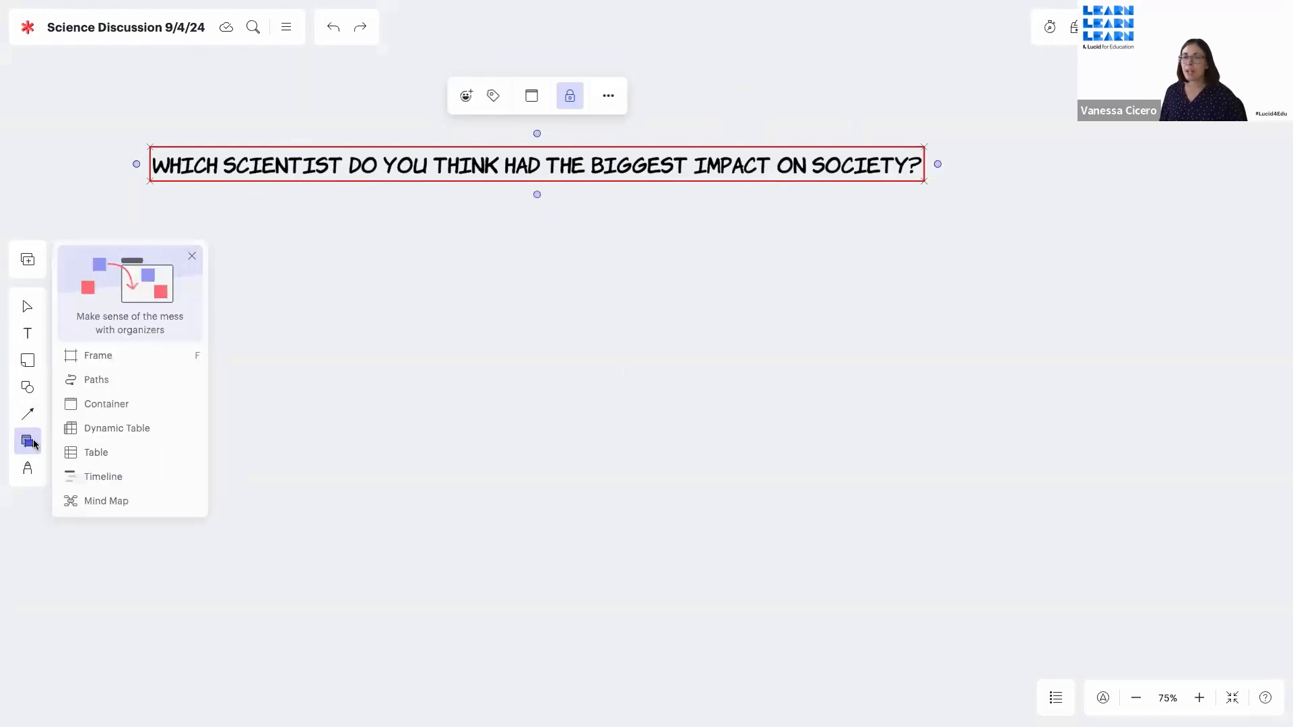
pyautogui.click(84, 356)
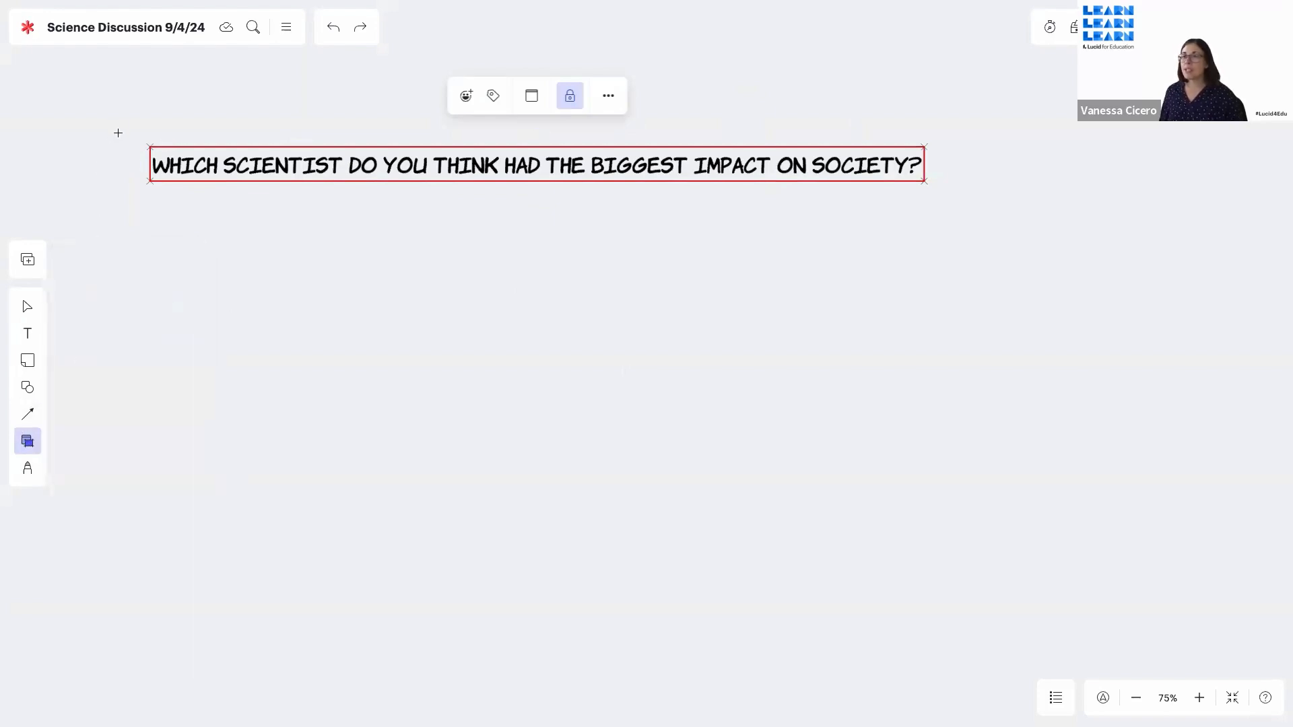
pyautogui.moveTo(137, 123); pyautogui.dragTo(1258, 671)
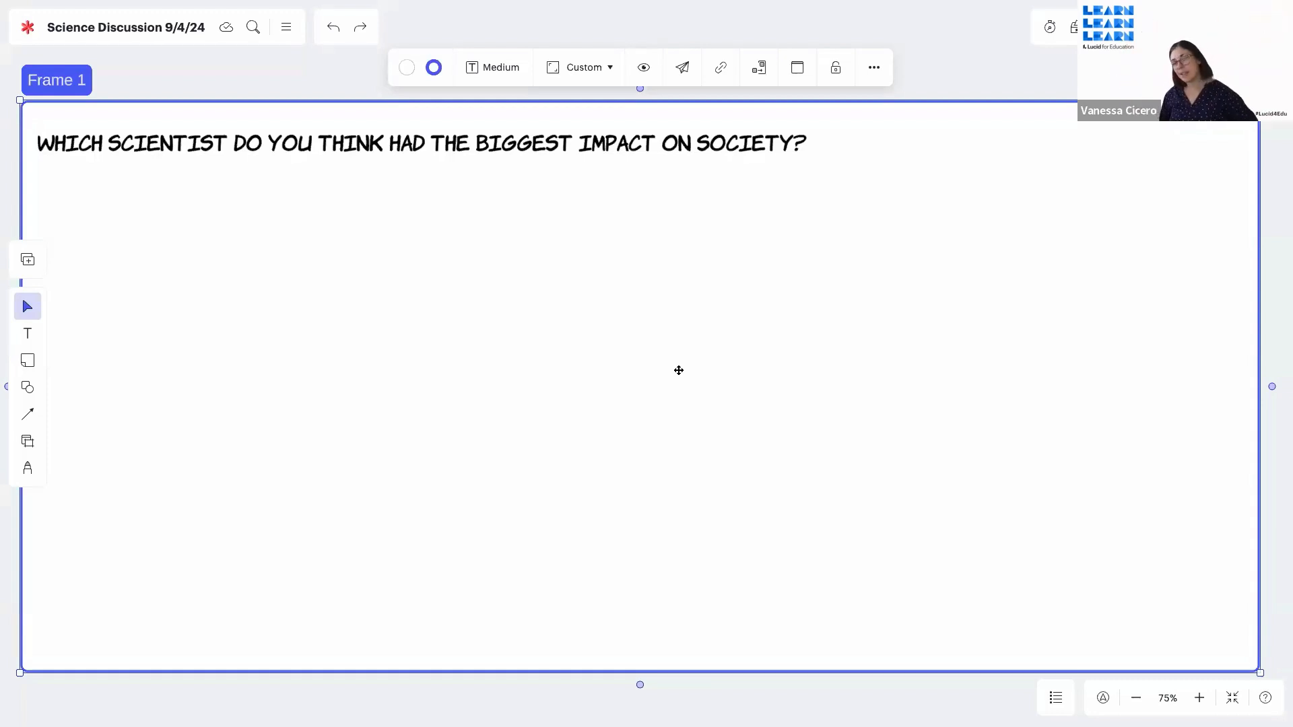
# - Rename the frame as "Discussion Prompt"
pyautogui.doubleClick(62, 78)
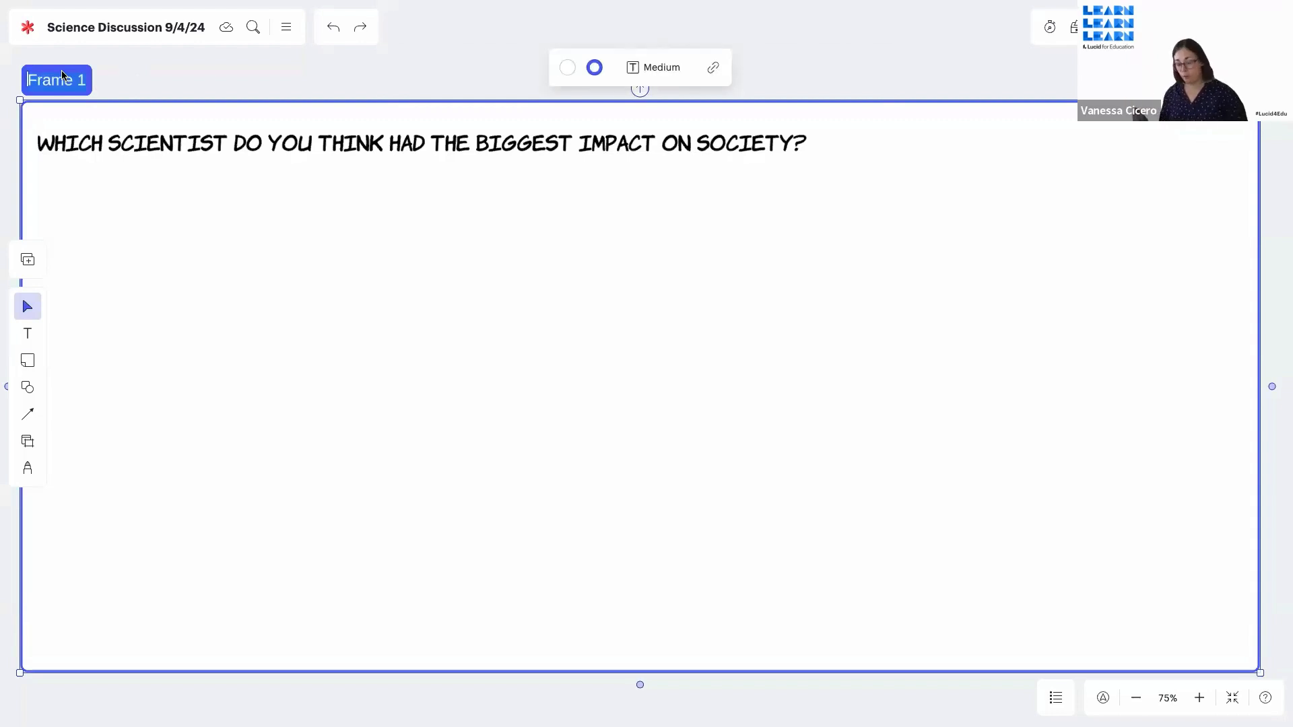
pyautogui.write('Discu')
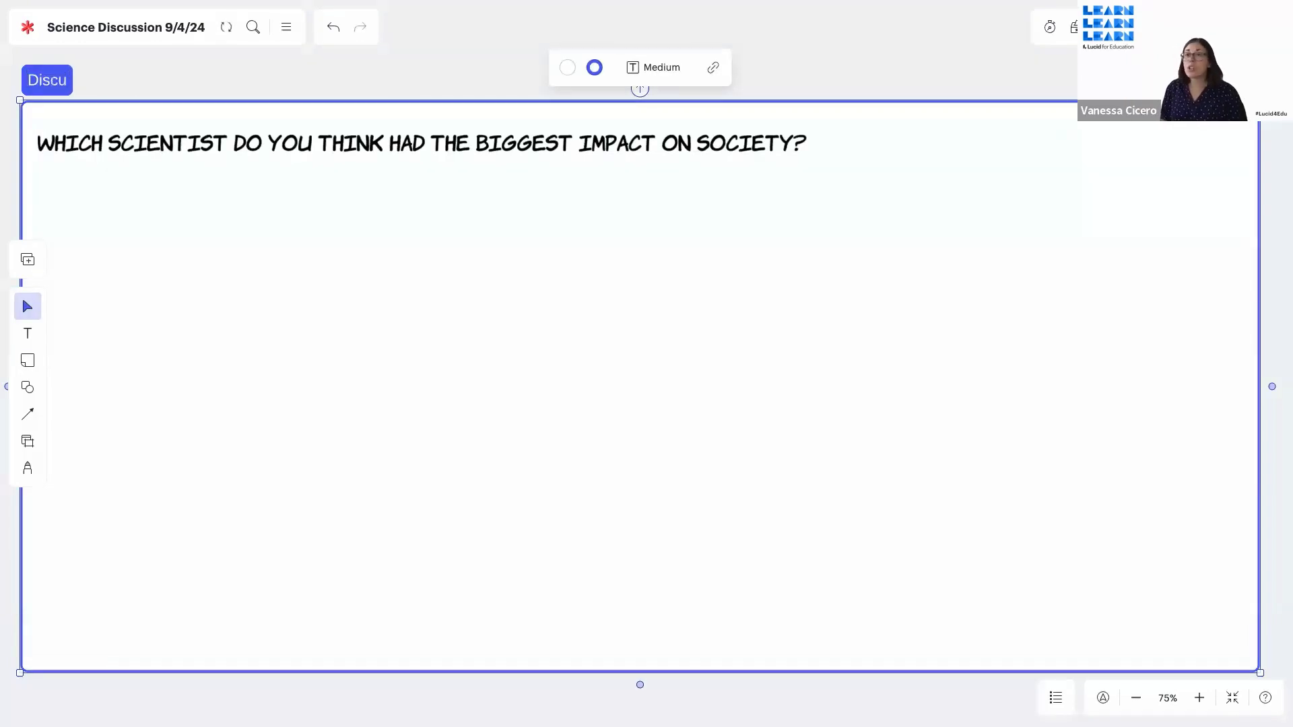
pyautogui.write('ssion')
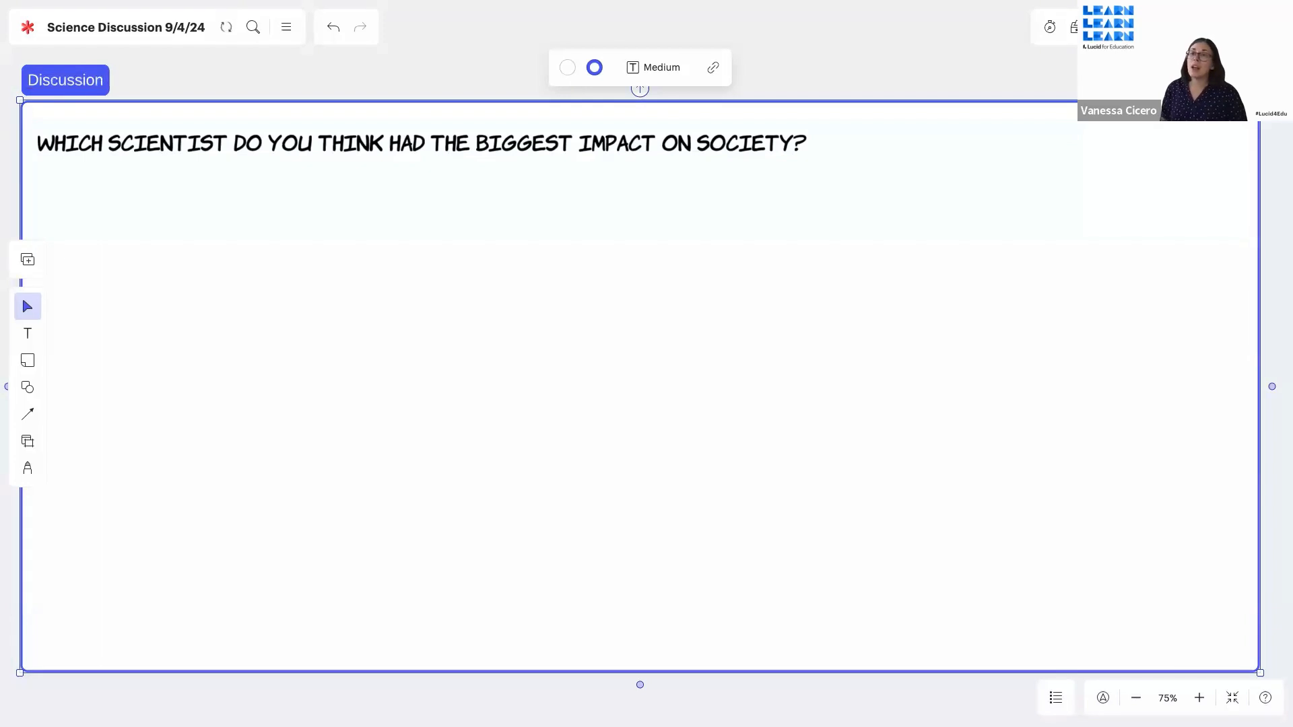
pyautogui.write(' Prm')
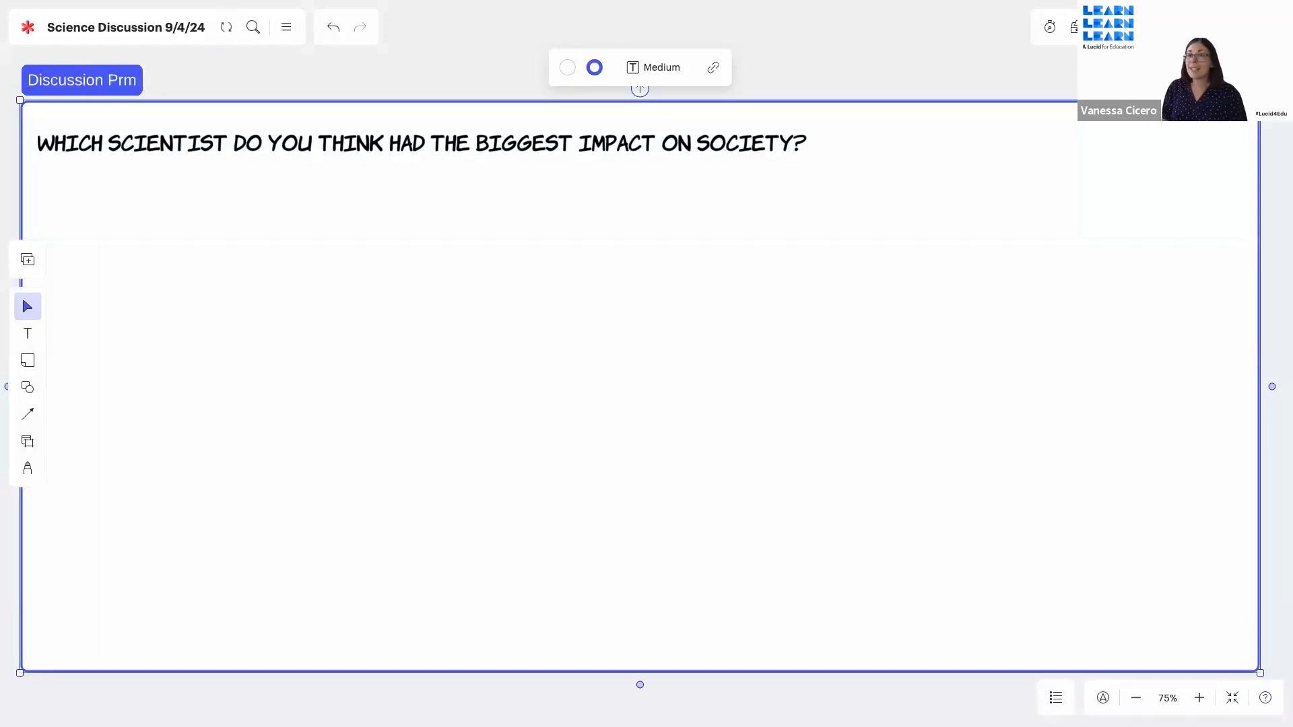
pyautogui.press('BackSpace')
pyautogui.write('mpt')
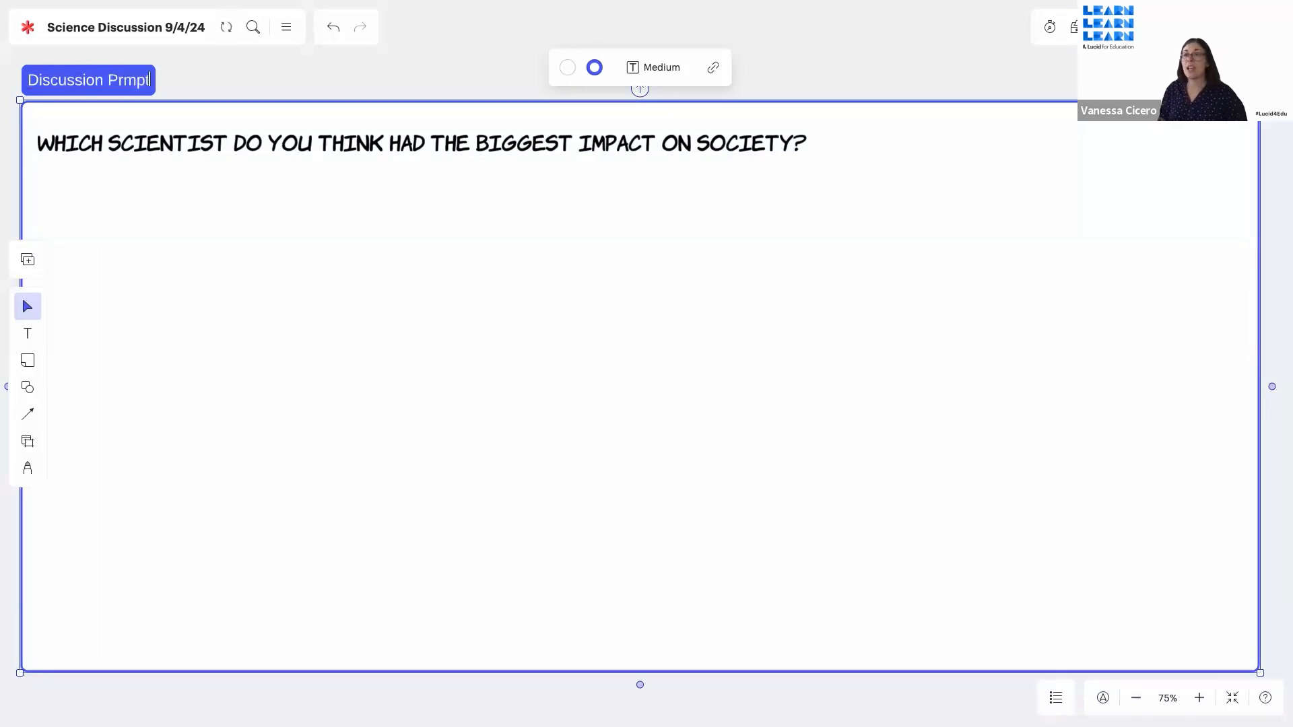
pyautogui.press('BackSpace')
pyautogui.press('BackSpace')
pyautogui.press('BackSpace')
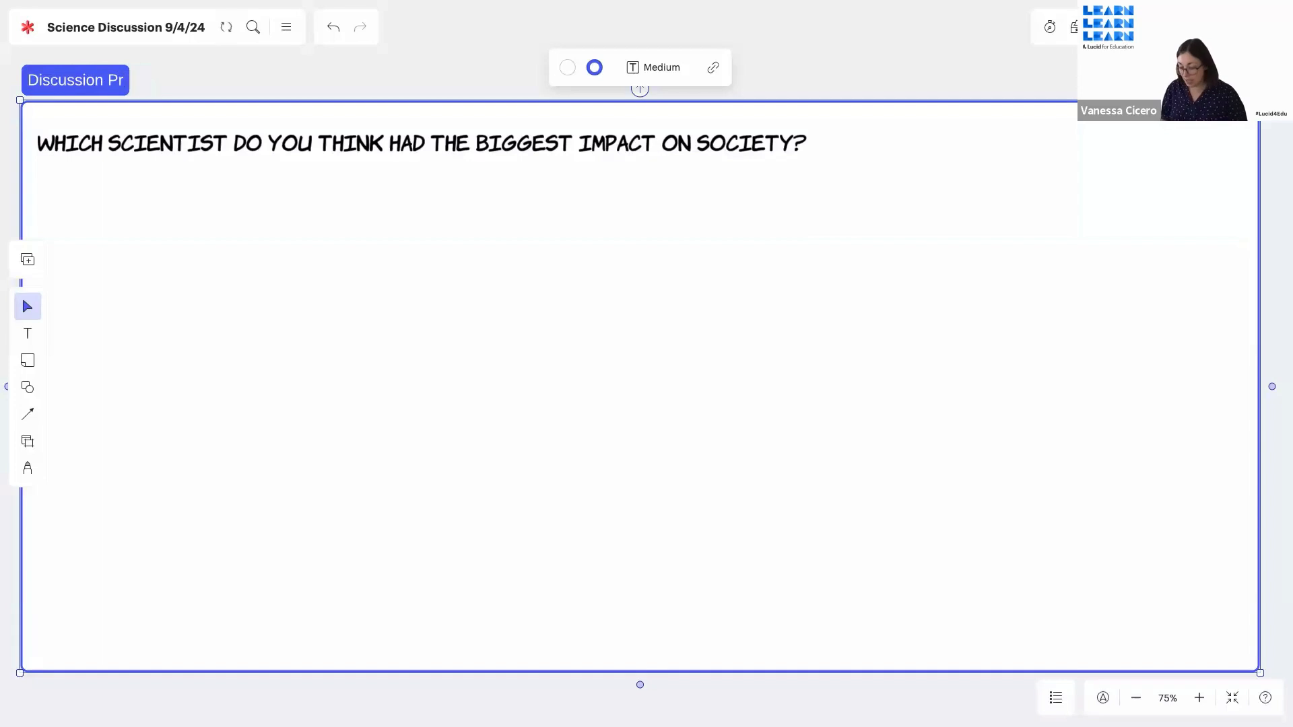
pyautogui.write('ompt')
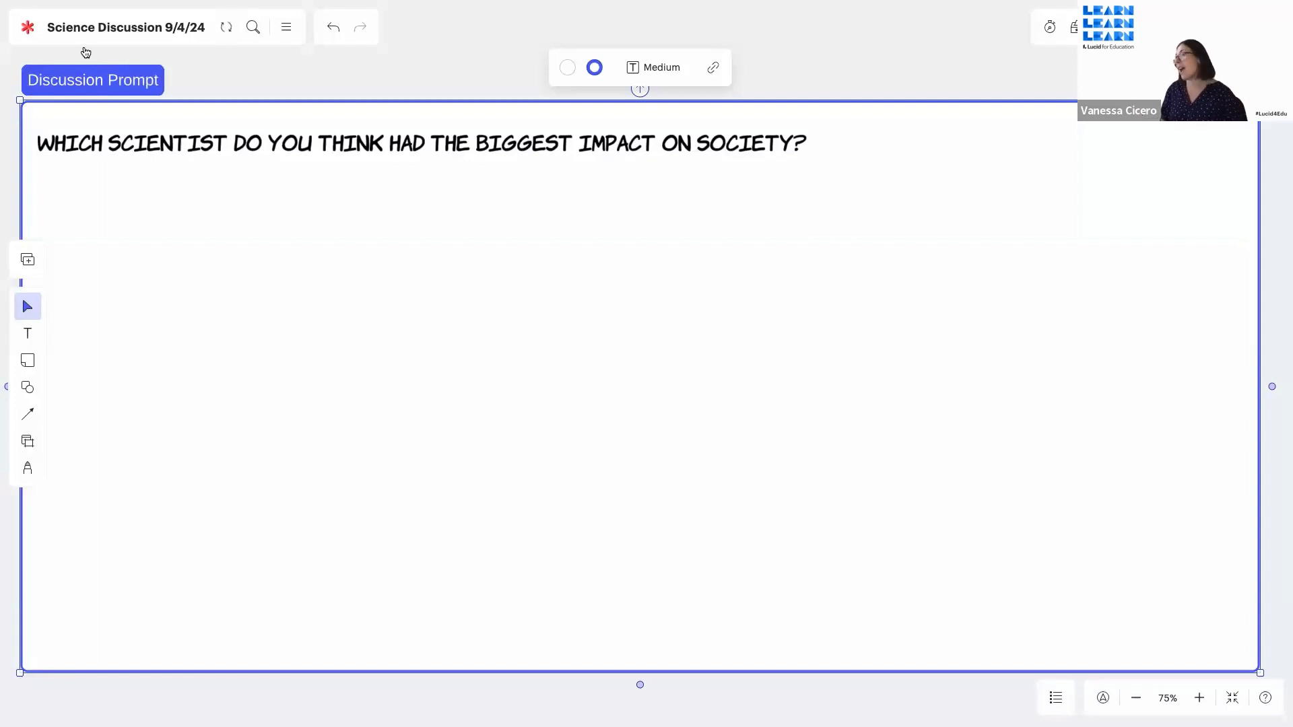
pyautogui.click(283, 68)
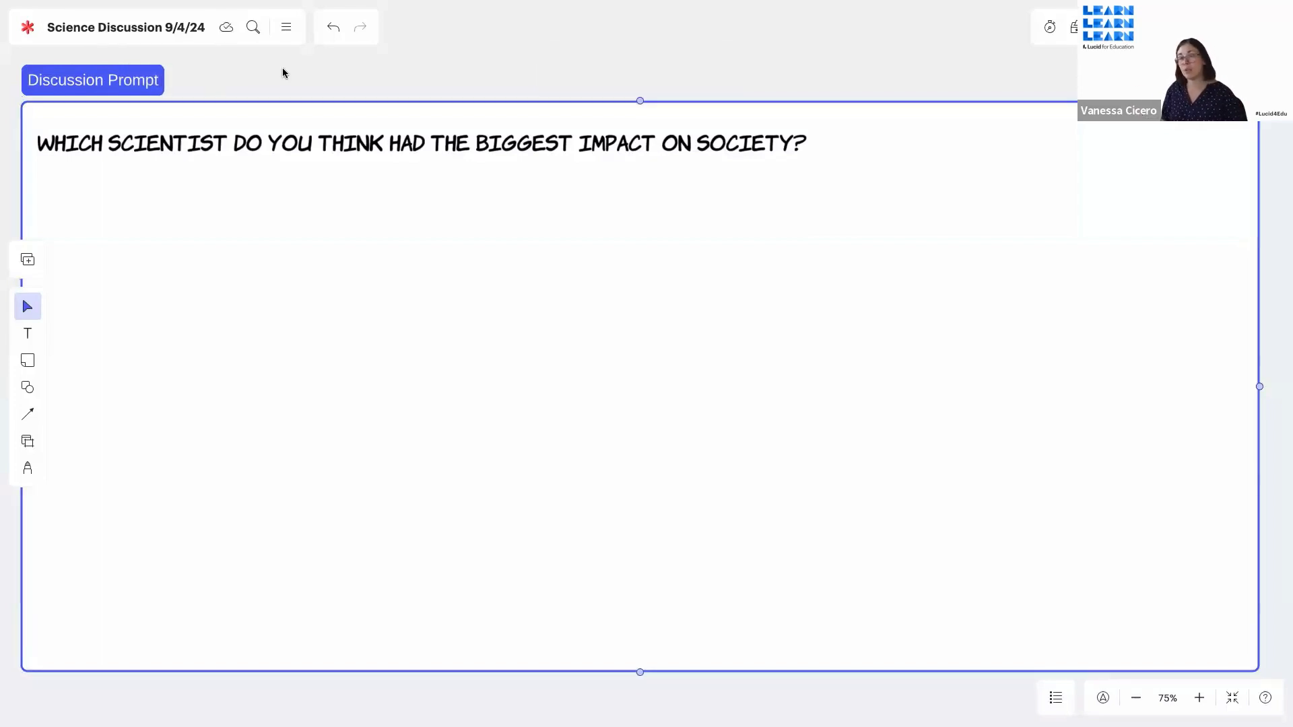
# - Lock the Discussion Prompt frame and bring it into view from the board's table of contents
pyautogui.click(155, 69)
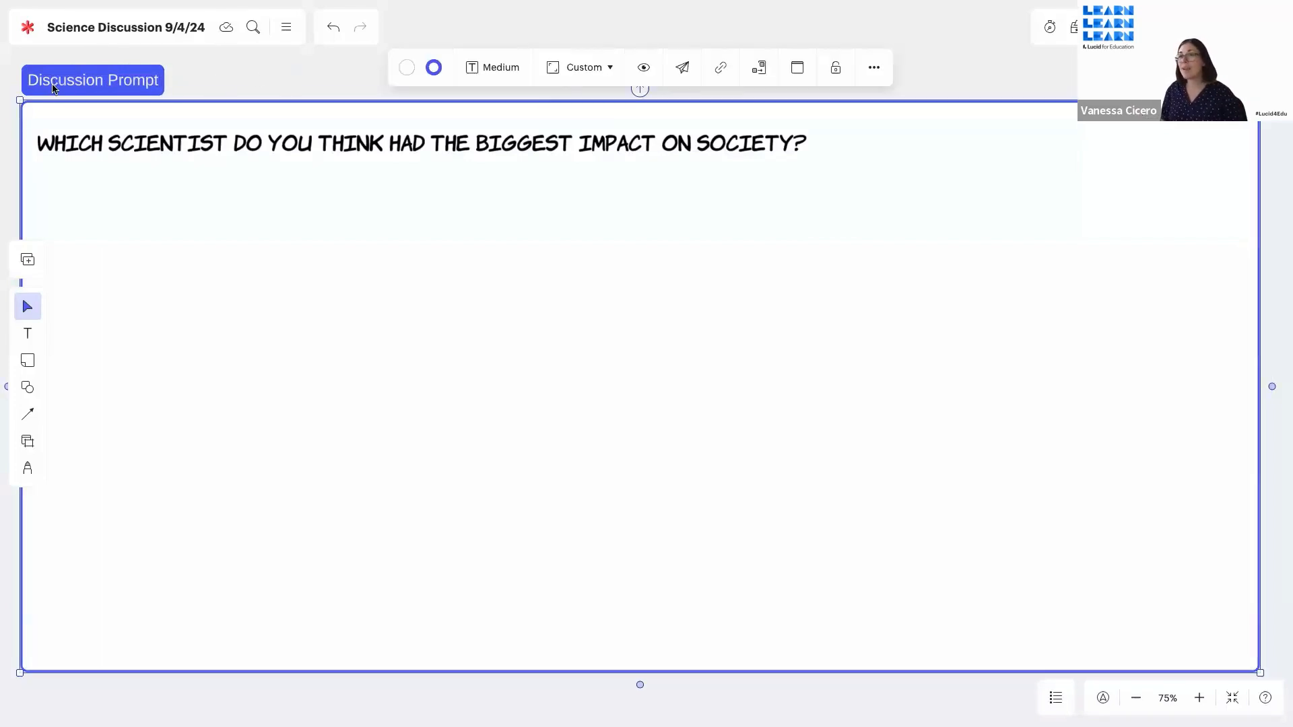
pyautogui.click(835, 68)
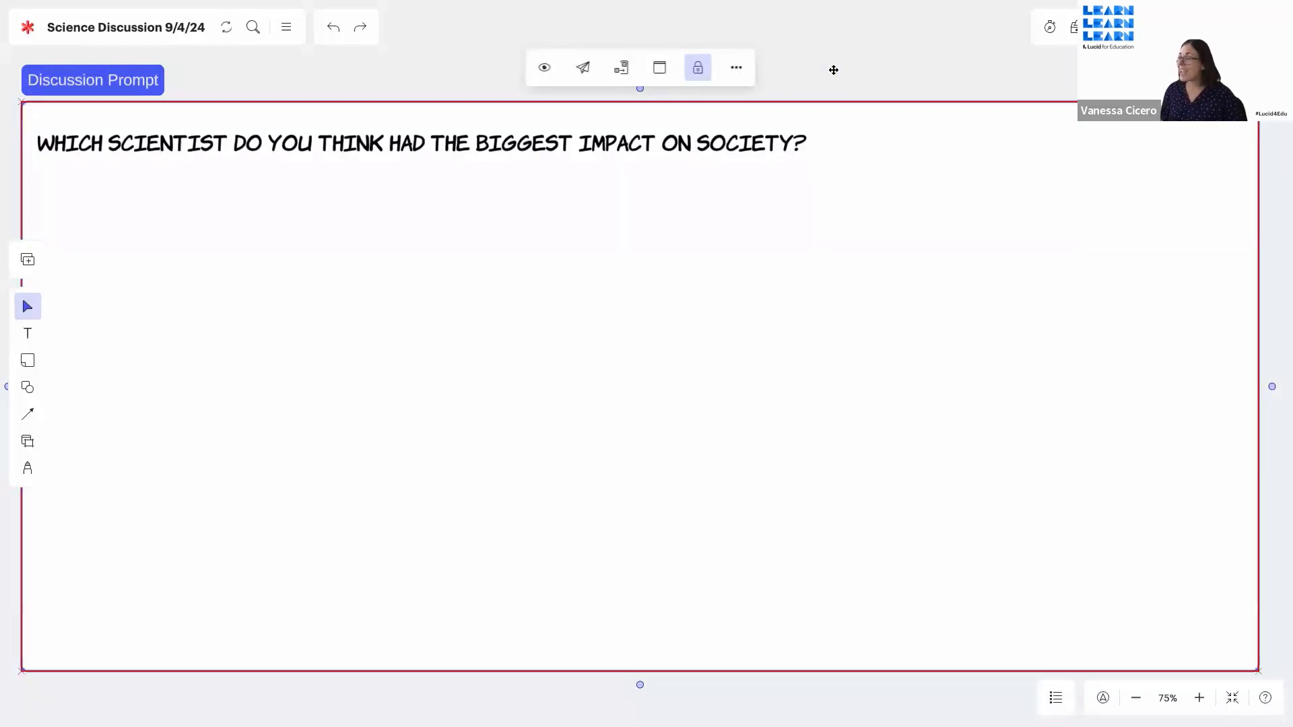
pyautogui.click(1056, 702)
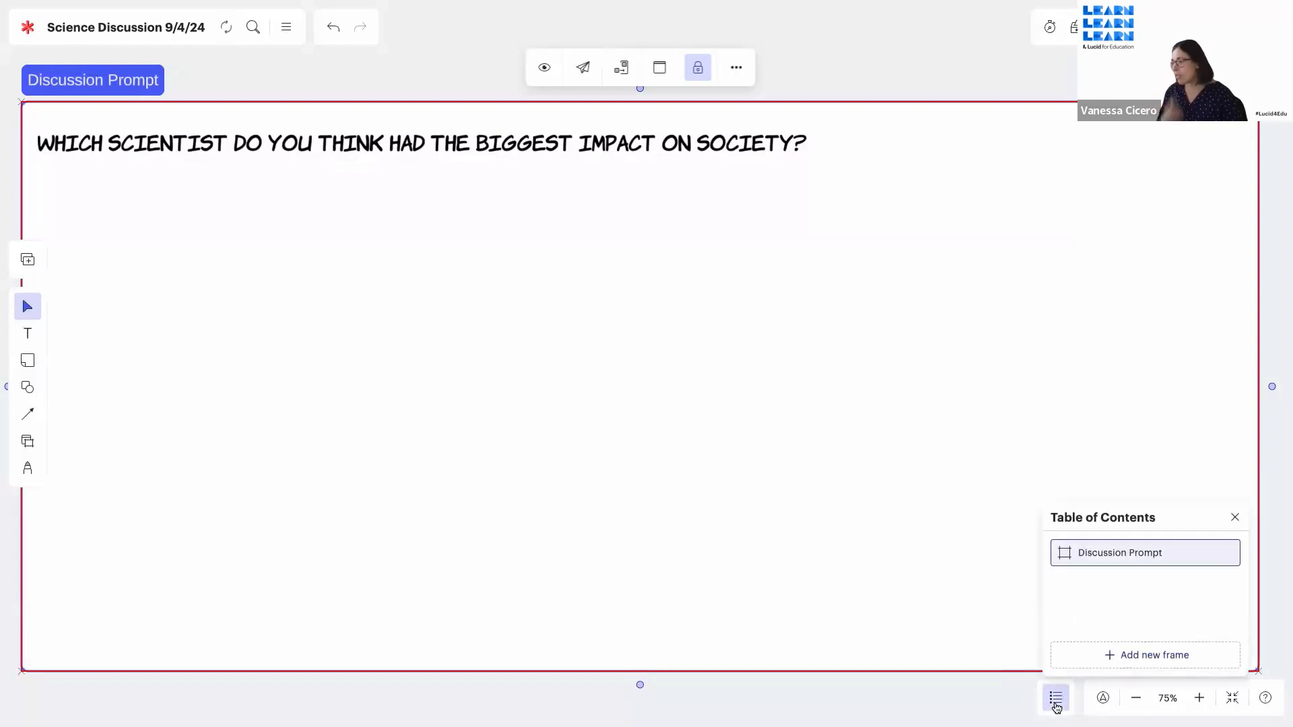
pyautogui.click(1108, 563)
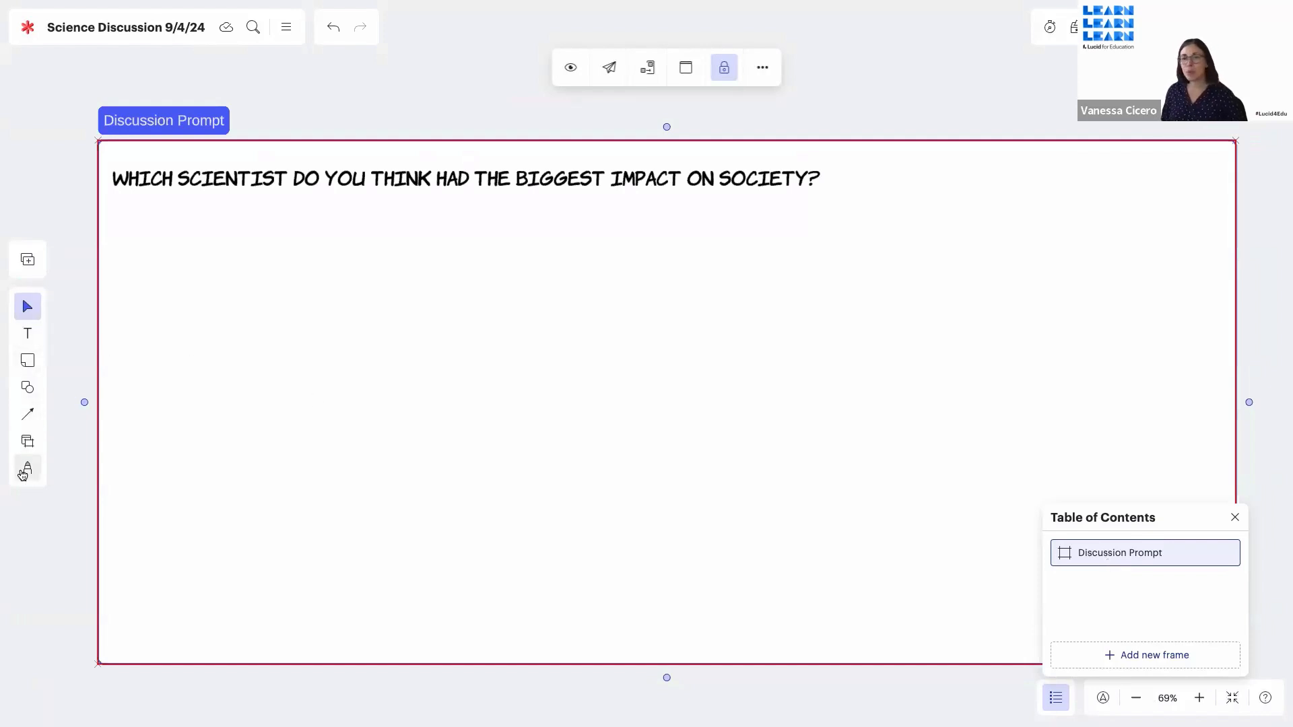
# - Add a yellow sticky note below the question with the text "responding to your prompt"
pyautogui.moveTo(27, 361); pyautogui.dragTo(169, 255)
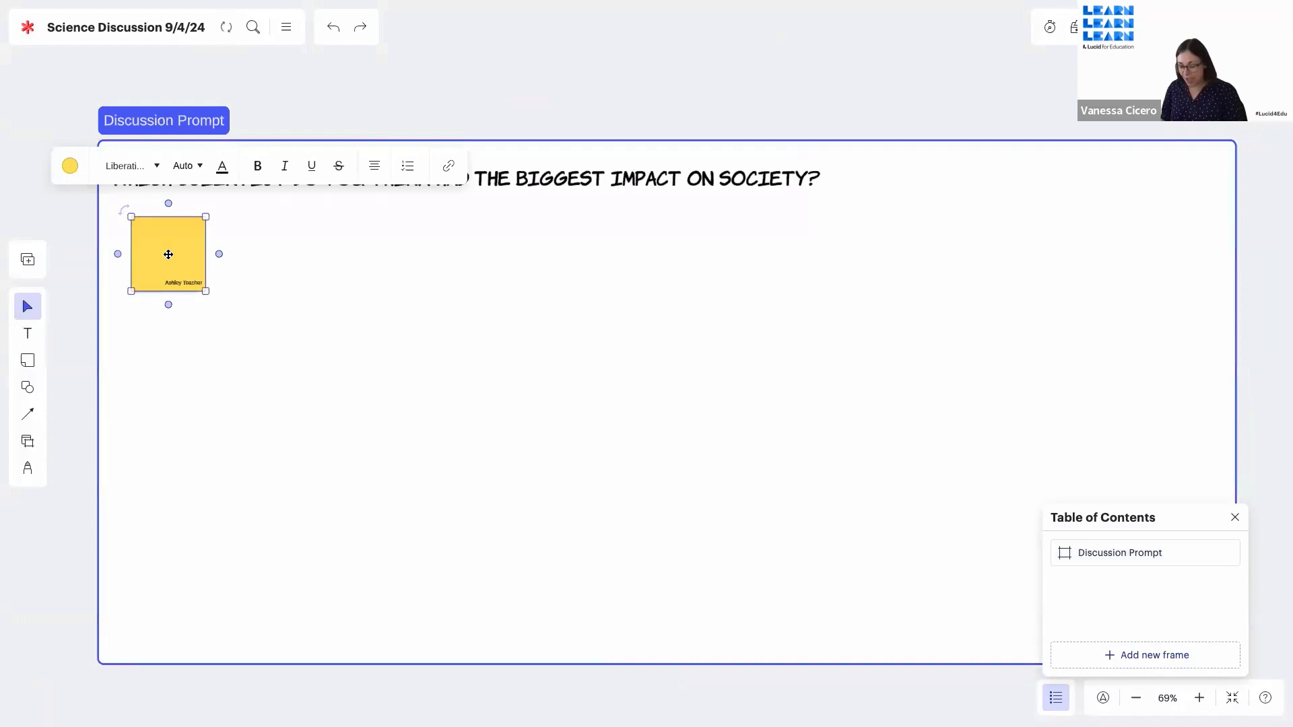
pyautogui.write('responding to yo')
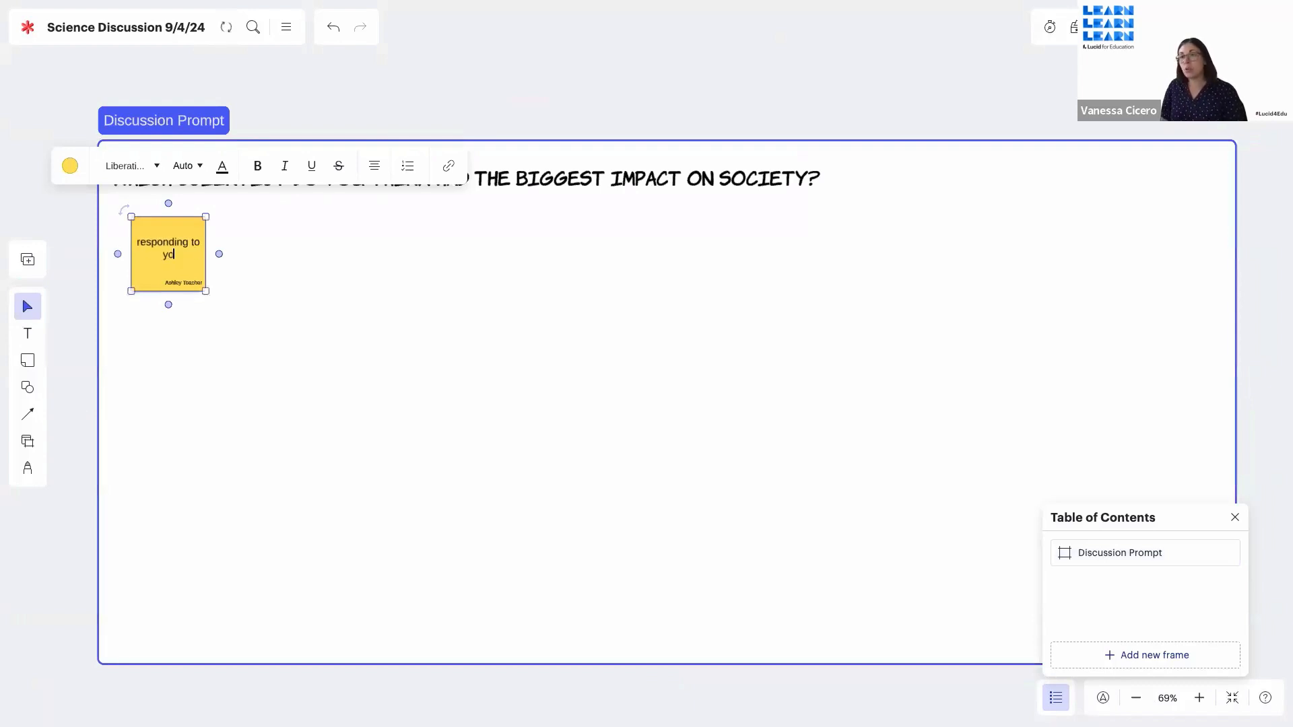
pyautogui.write('ur prompt')
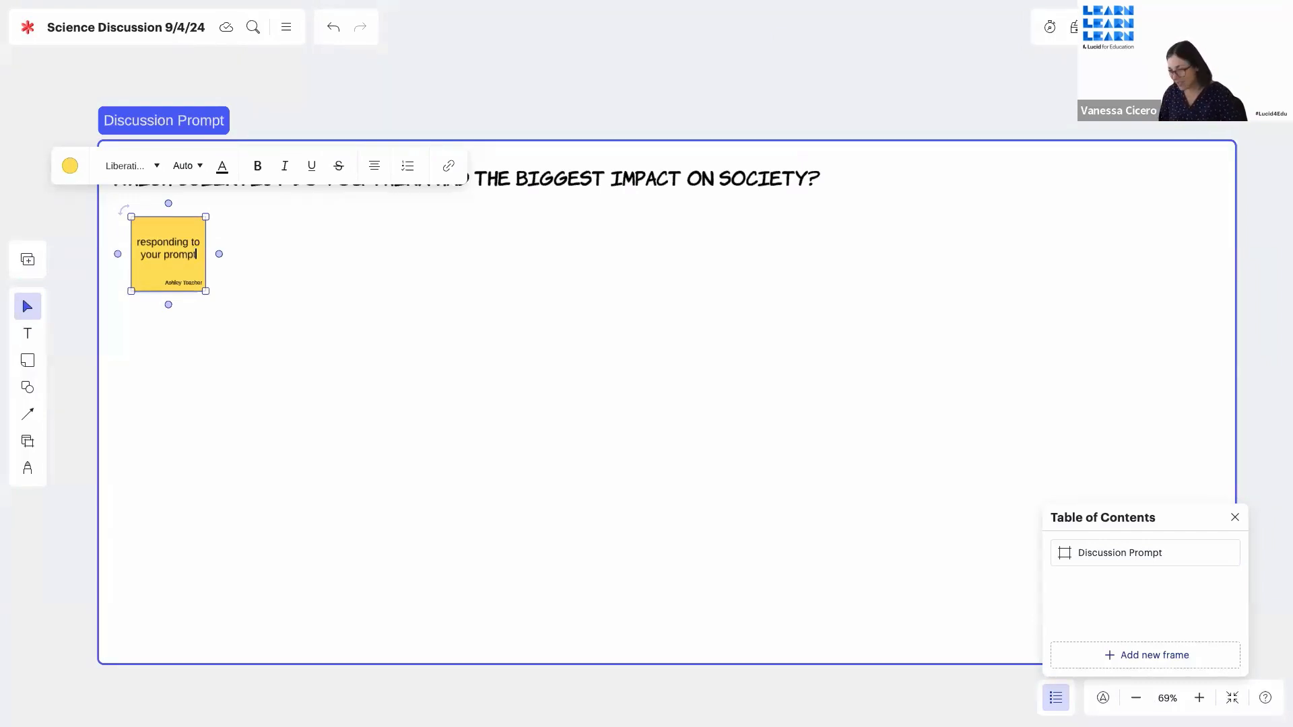
pyautogui.click(354, 313)
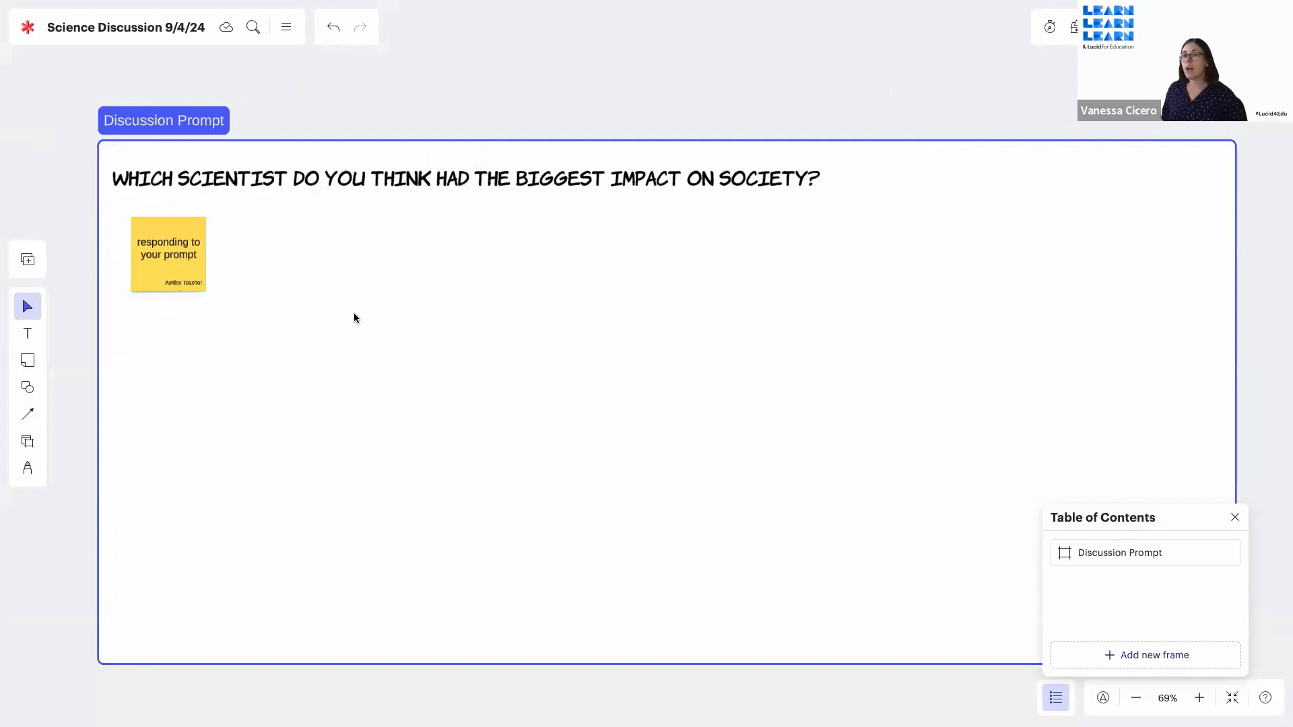
# - Draw a second large frame below the Discussion Prompt frame, matching its width
pyautogui.click(27, 441)
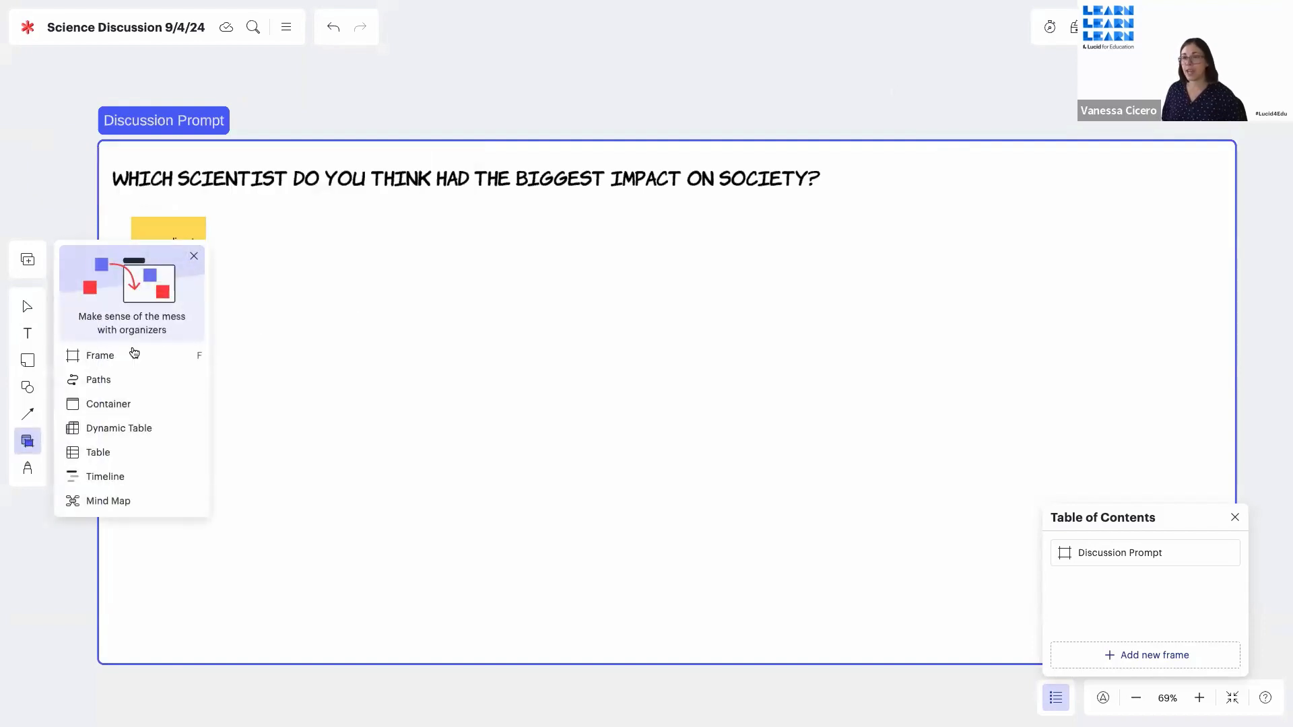
pyautogui.click(131, 355)
pyautogui.scroll(-10, 274, 656)
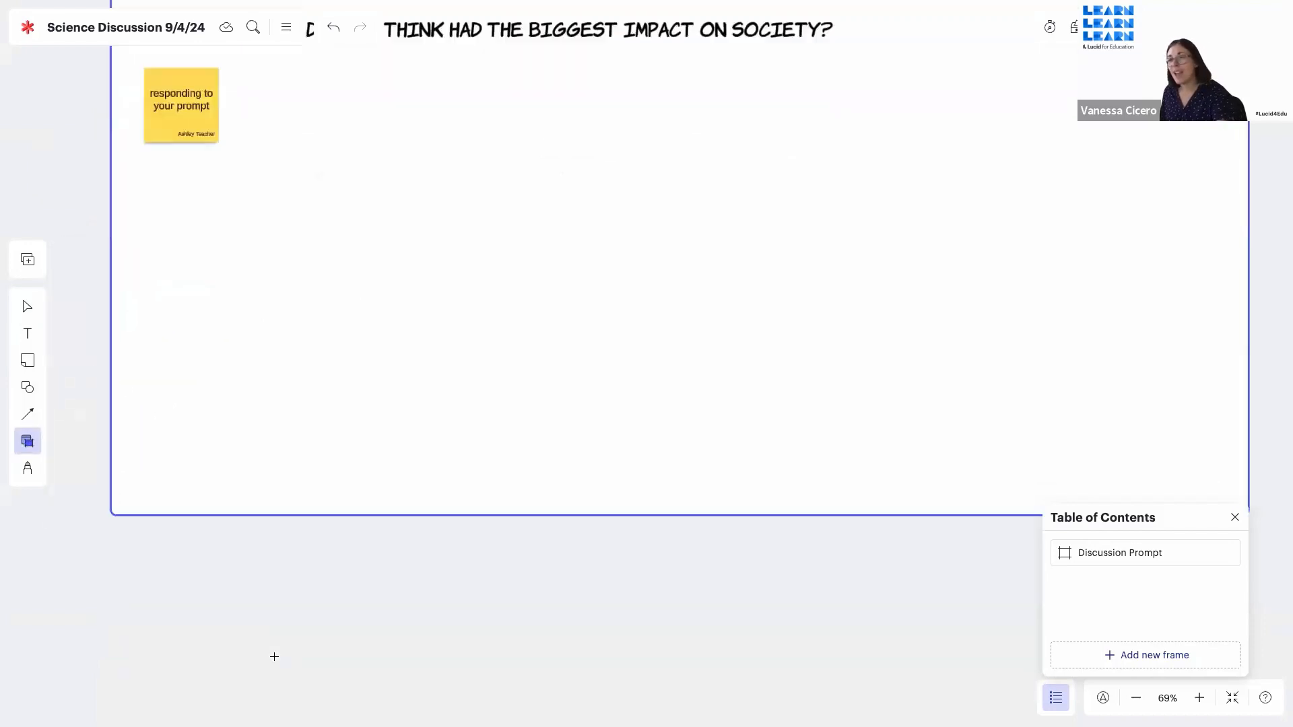
pyautogui.scroll(-1, 243, 277)
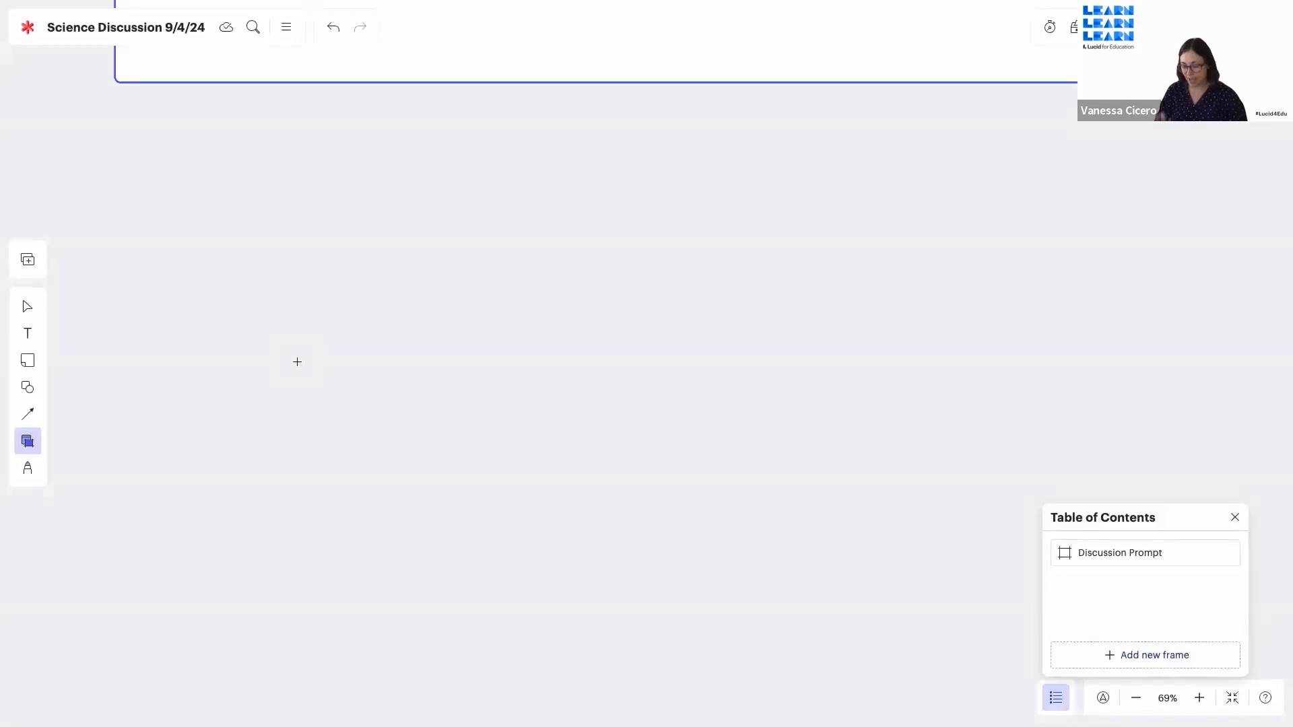
pyautogui.moveTo(119, 124); pyautogui.dragTo(1237, 698)
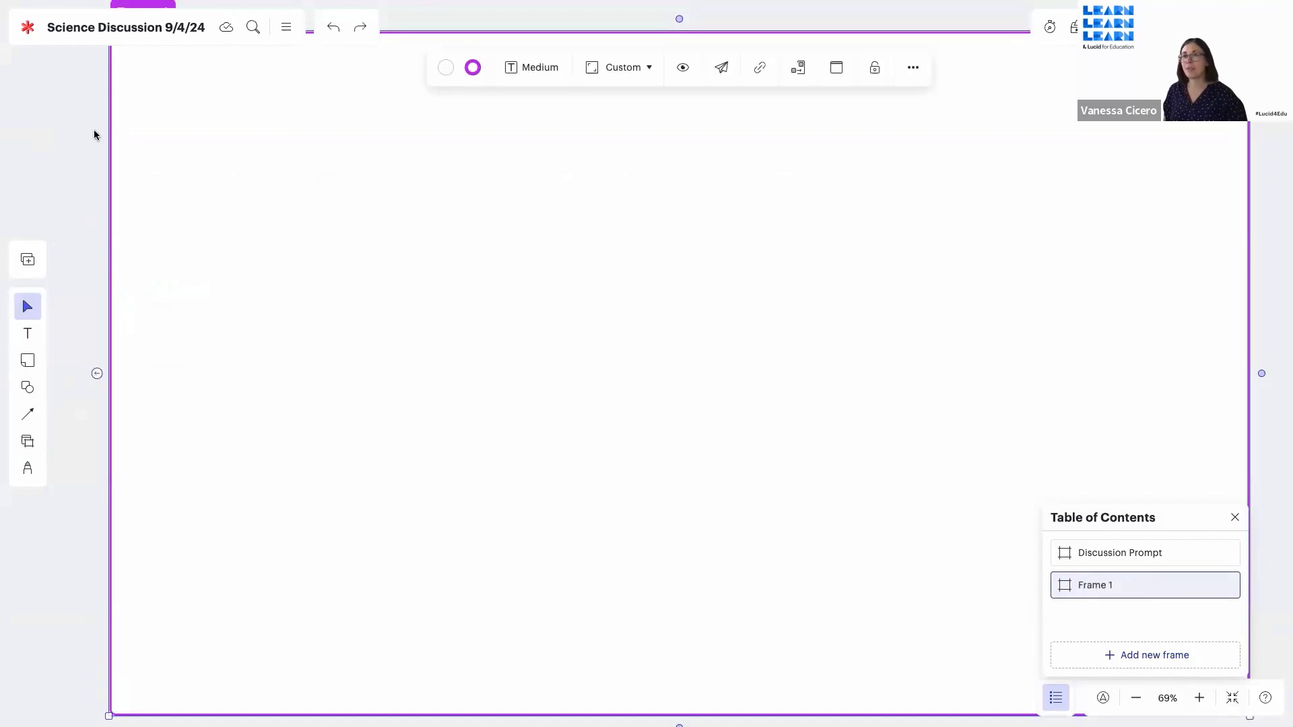
# - Rename the new frame as "Activity #2"
pyautogui.scroll(3, 93, 133)
pyautogui.moveTo(150, 151); pyautogui.dragTo(137, 154)
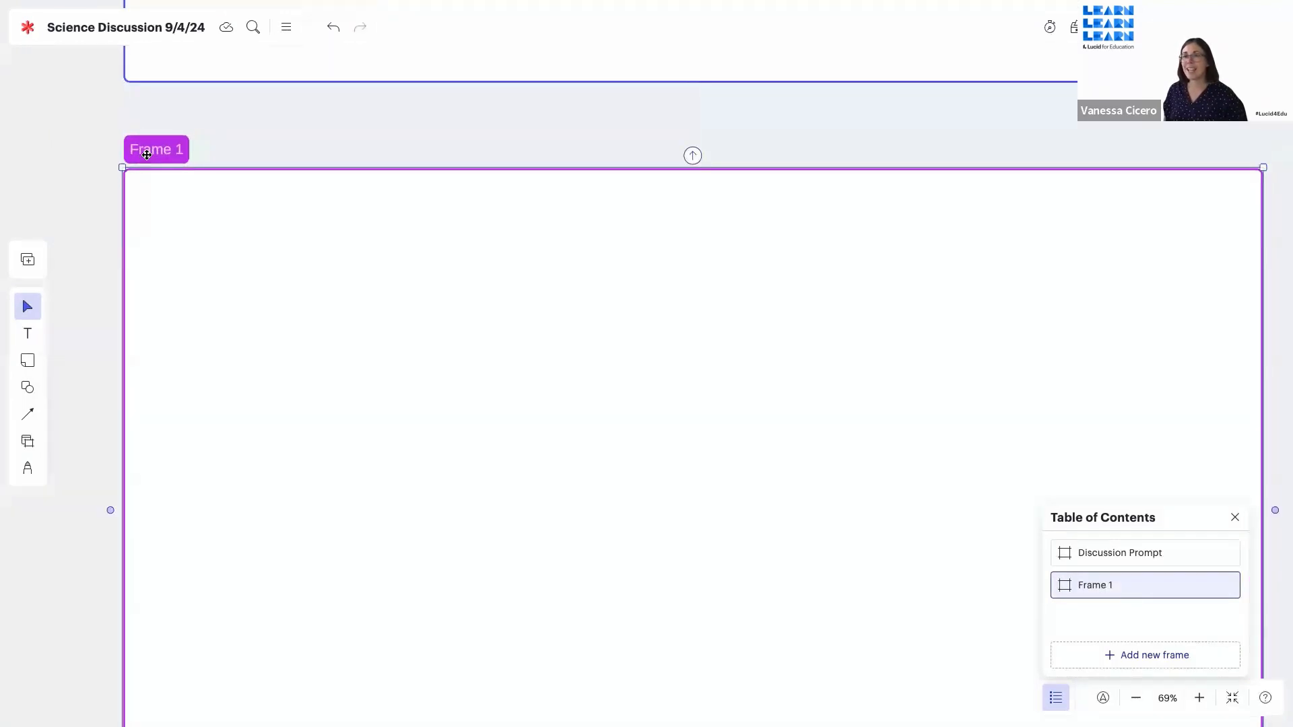
pyautogui.doubleClick(138, 150)
pyautogui.write('Activity #2')
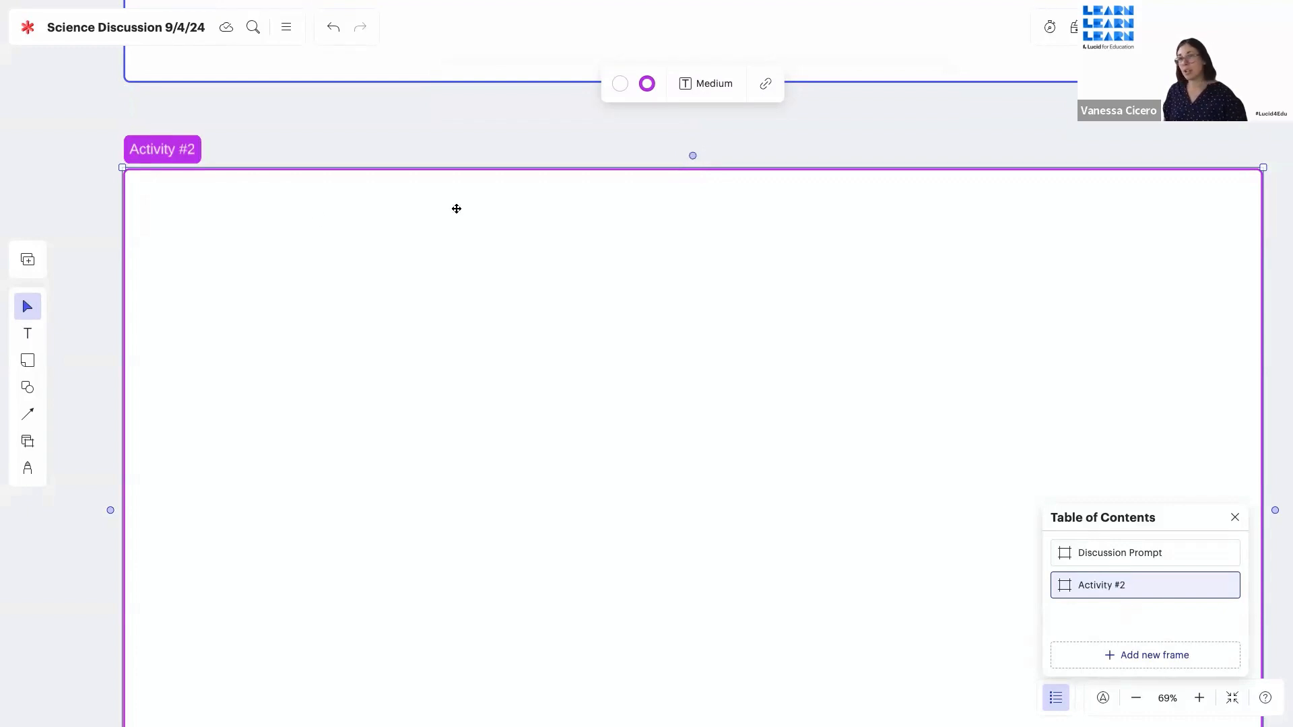
pyautogui.click(370, 130)
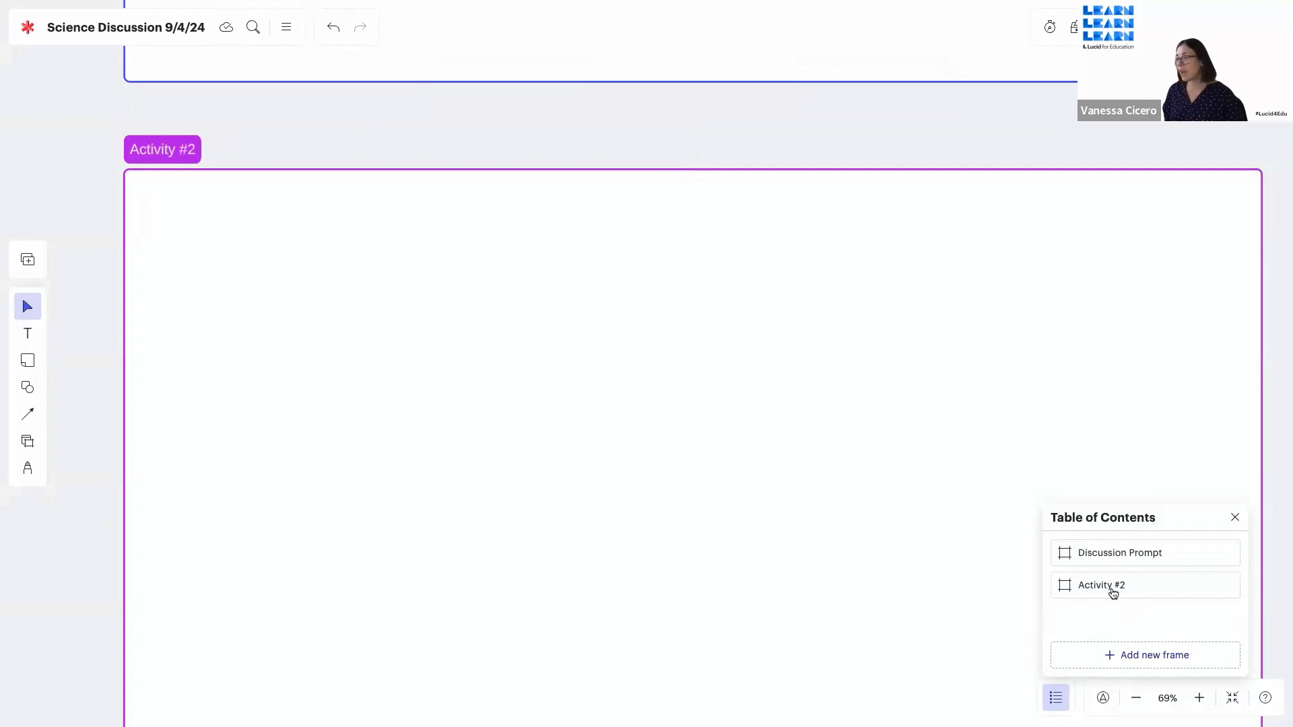
# - Bring the Activity #2 frame into view from the table of contents, lock it, and close the table of contents
pyautogui.moveTo(1111, 587)
pyautogui.mouseDown()
pyautogui.moveTo(1113, 536)
pyautogui.moveTo(1113, 588)
pyautogui.moveTo(1101, 538)
pyautogui.moveTo(1112, 600)
pyautogui.mouseUp()
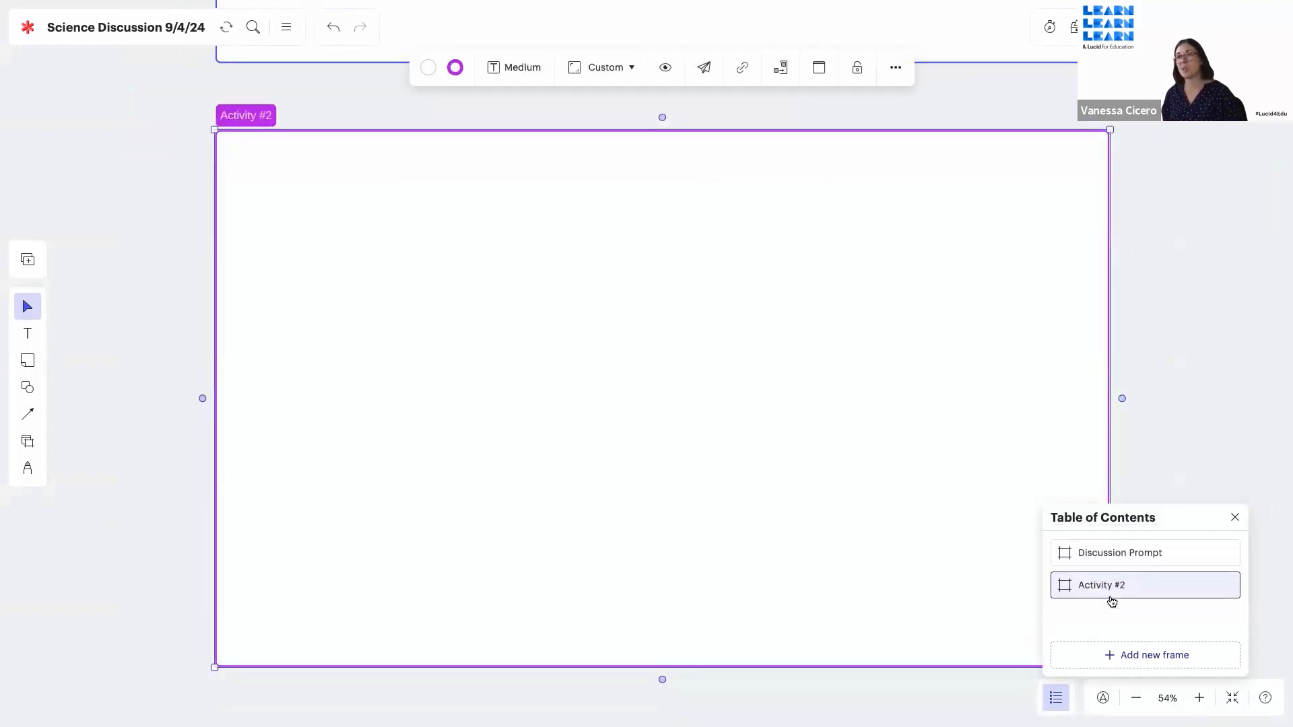
pyautogui.click(78, 151)
pyautogui.click(233, 115)
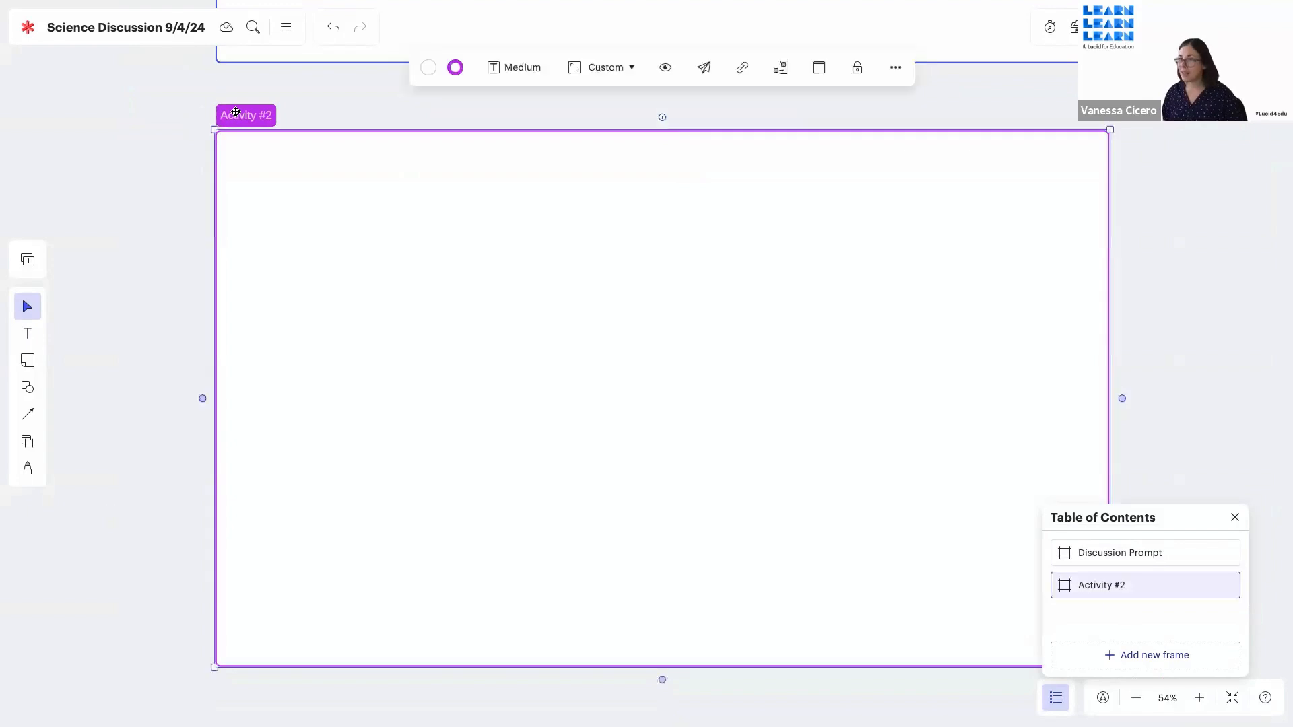
pyautogui.click(855, 69)
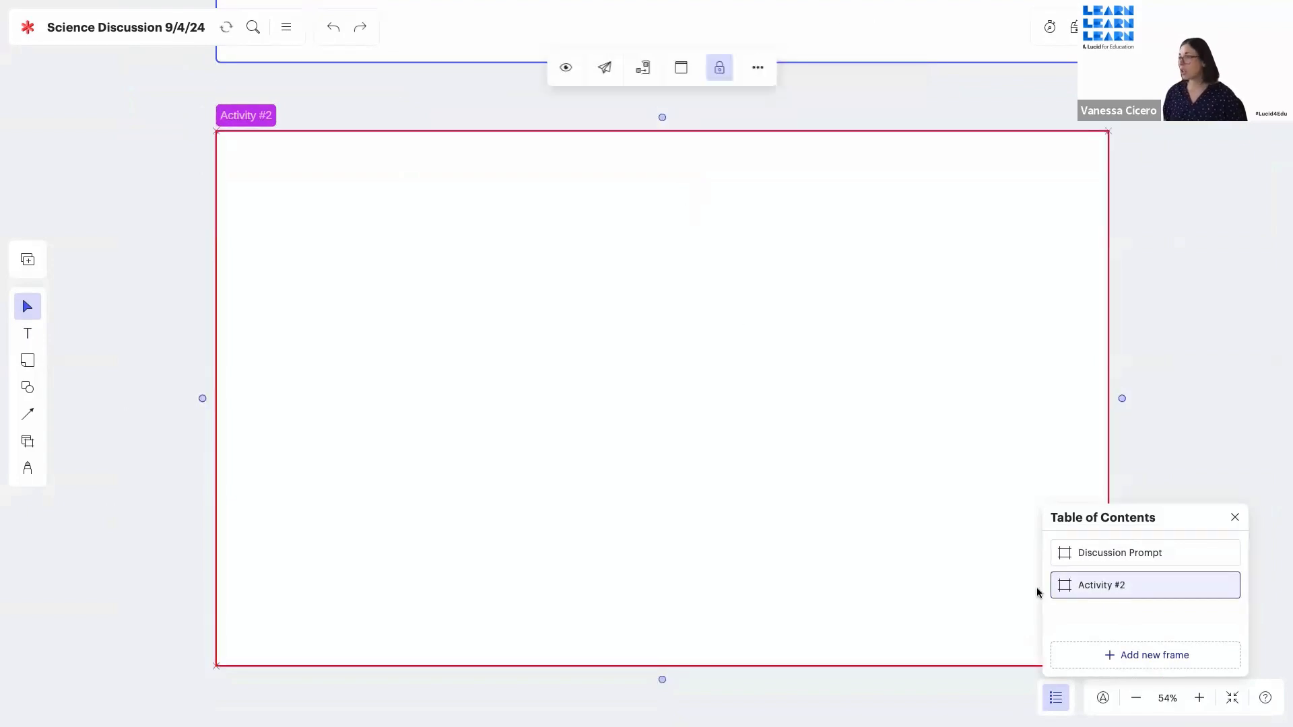
pyautogui.click(1088, 560)
pyautogui.click(1102, 594)
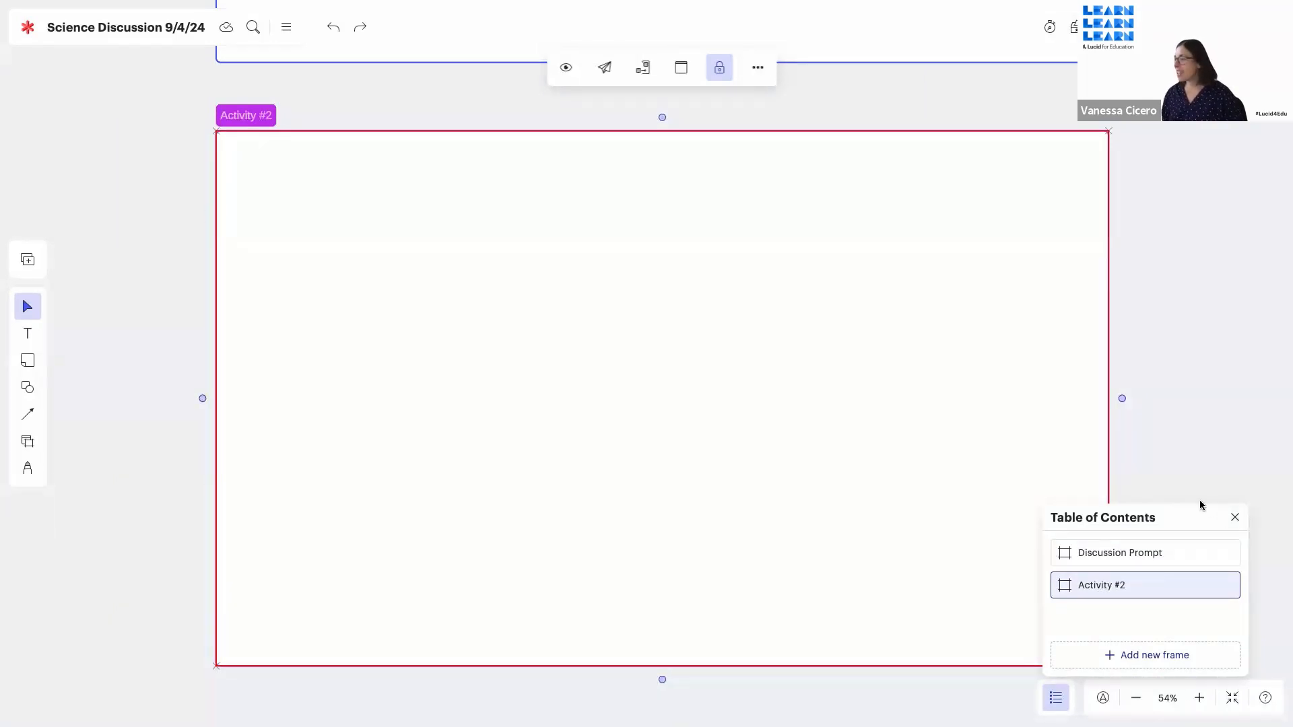
pyautogui.click(1235, 517)
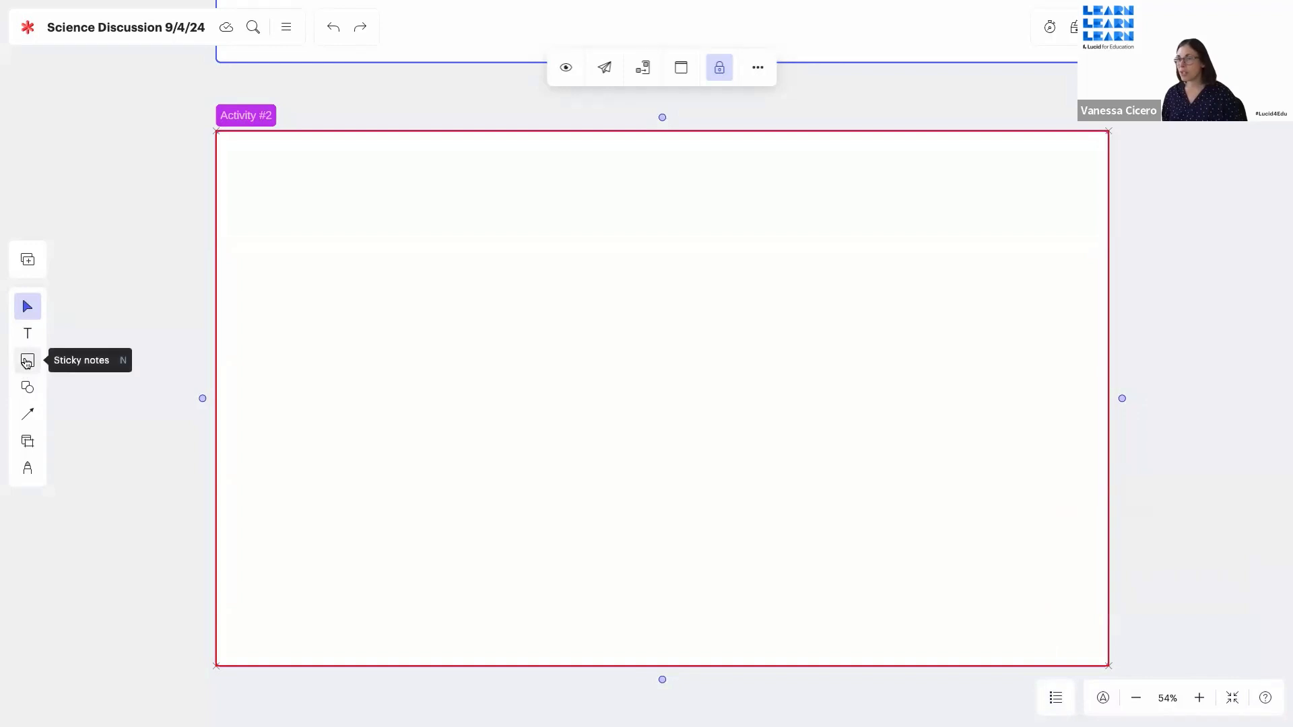
# - Add a circle near the middle of the Activity #2 frame and connect it with an arrow to a second circle on its right
pyautogui.click(28, 389)
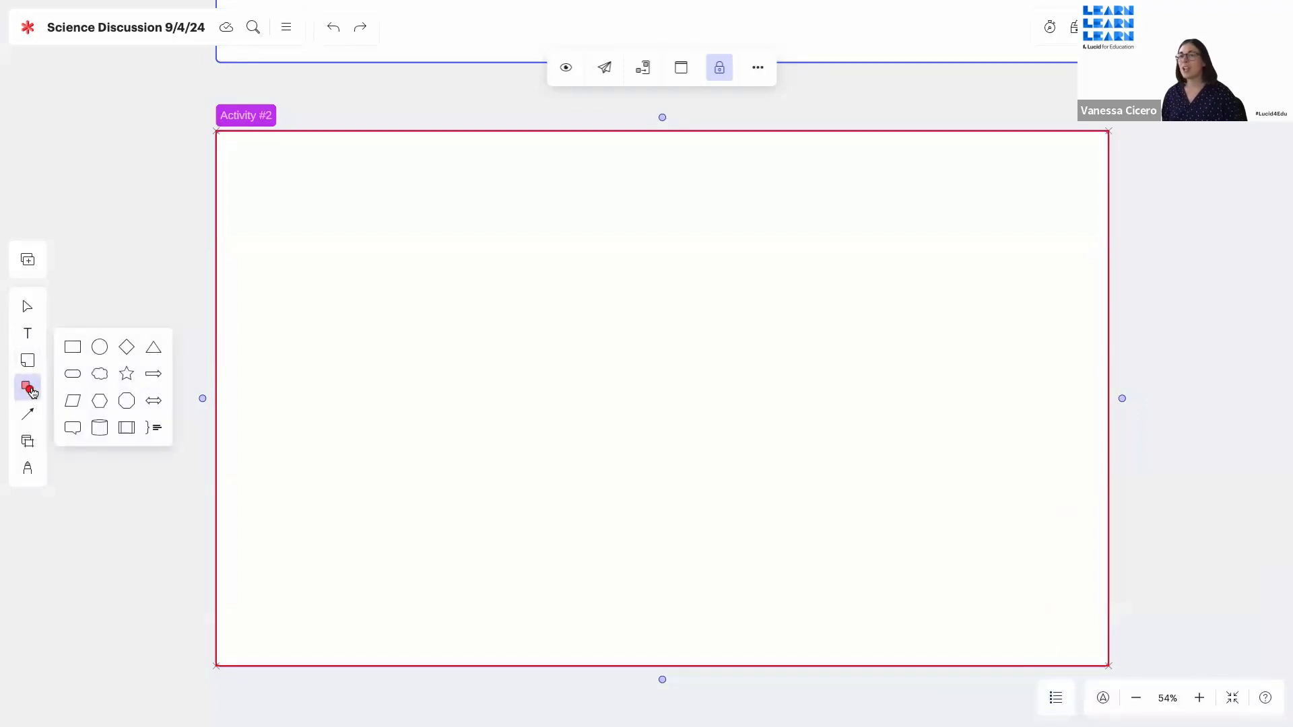
pyautogui.click(99, 348)
pyautogui.click(614, 378)
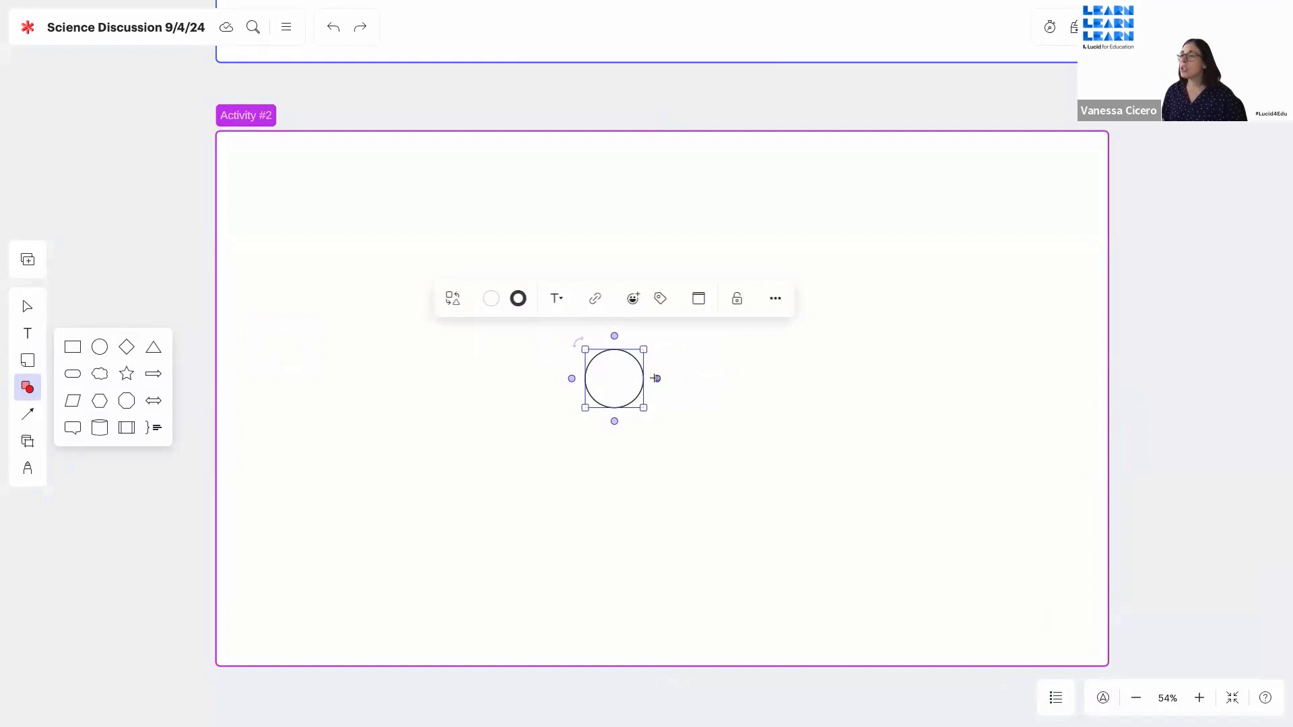
pyautogui.moveTo(656, 378); pyautogui.dragTo(716, 378)
pyautogui.click(709, 499)
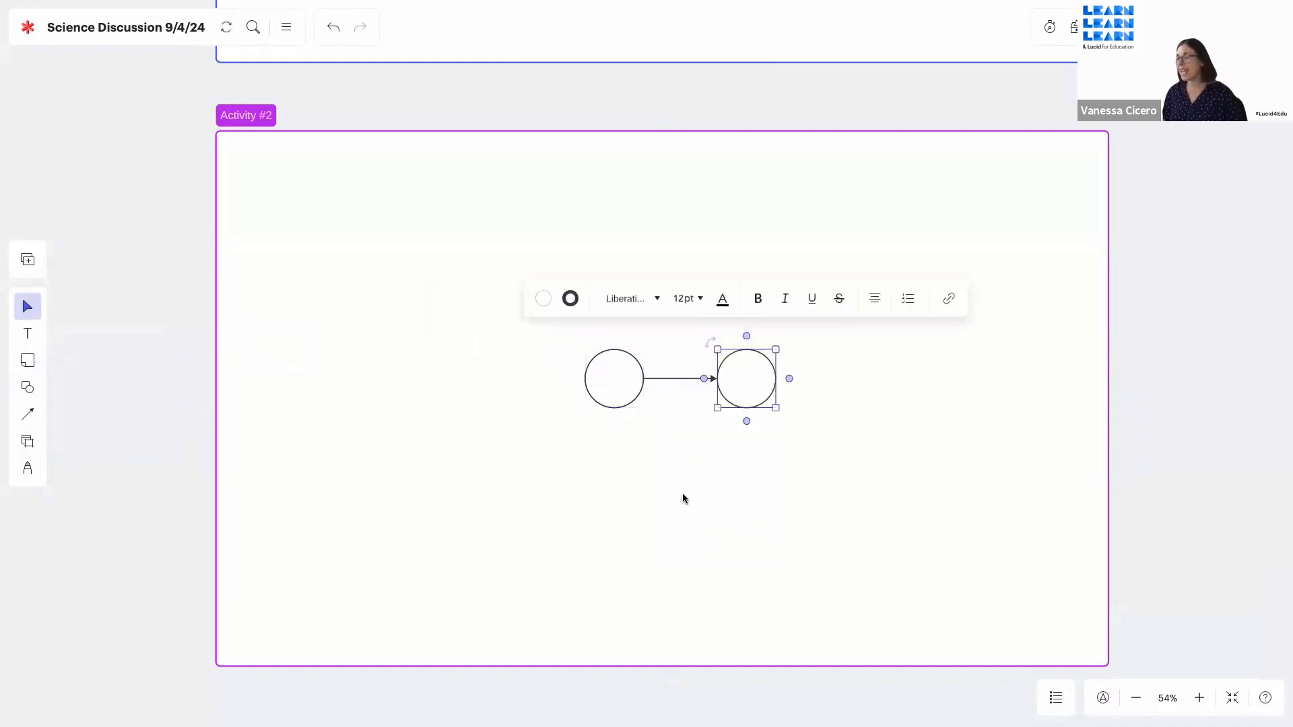
# - Connect the second circle with a downward arrow to a third circle containing the word "text"
pyautogui.moveTo(747, 421); pyautogui.dragTo(746, 495)
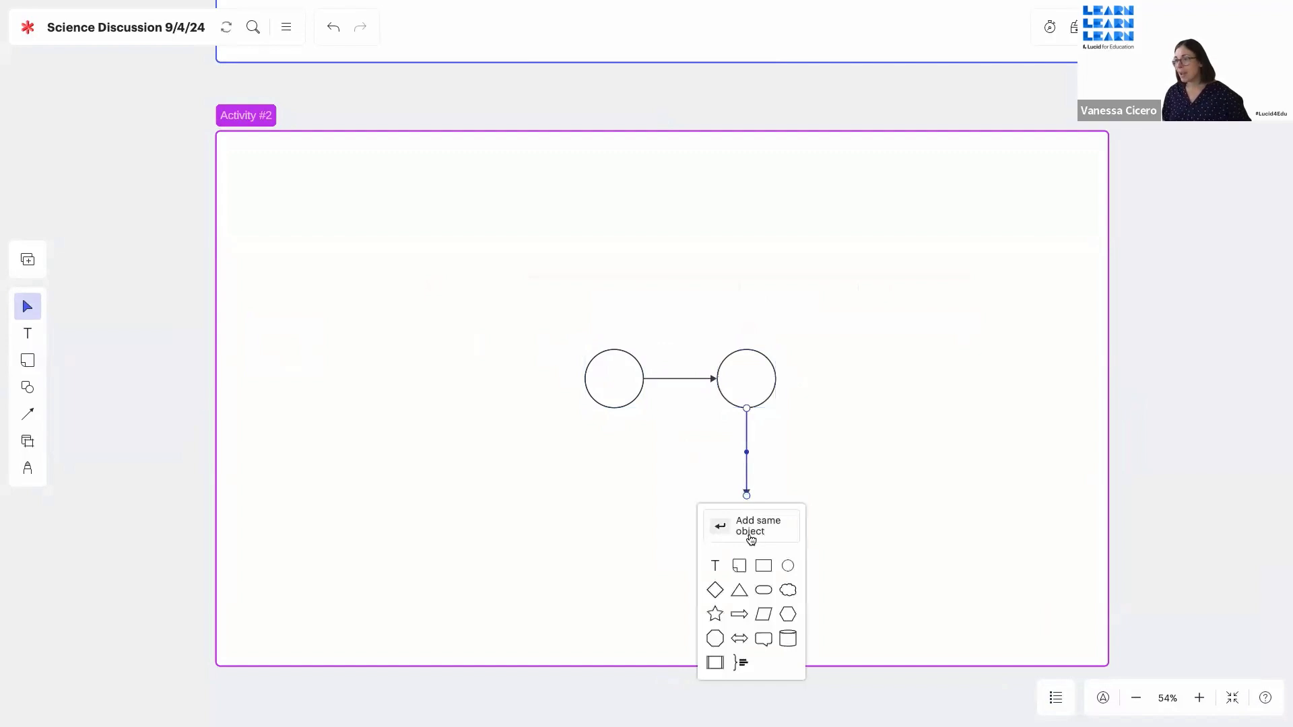
pyautogui.click(788, 566)
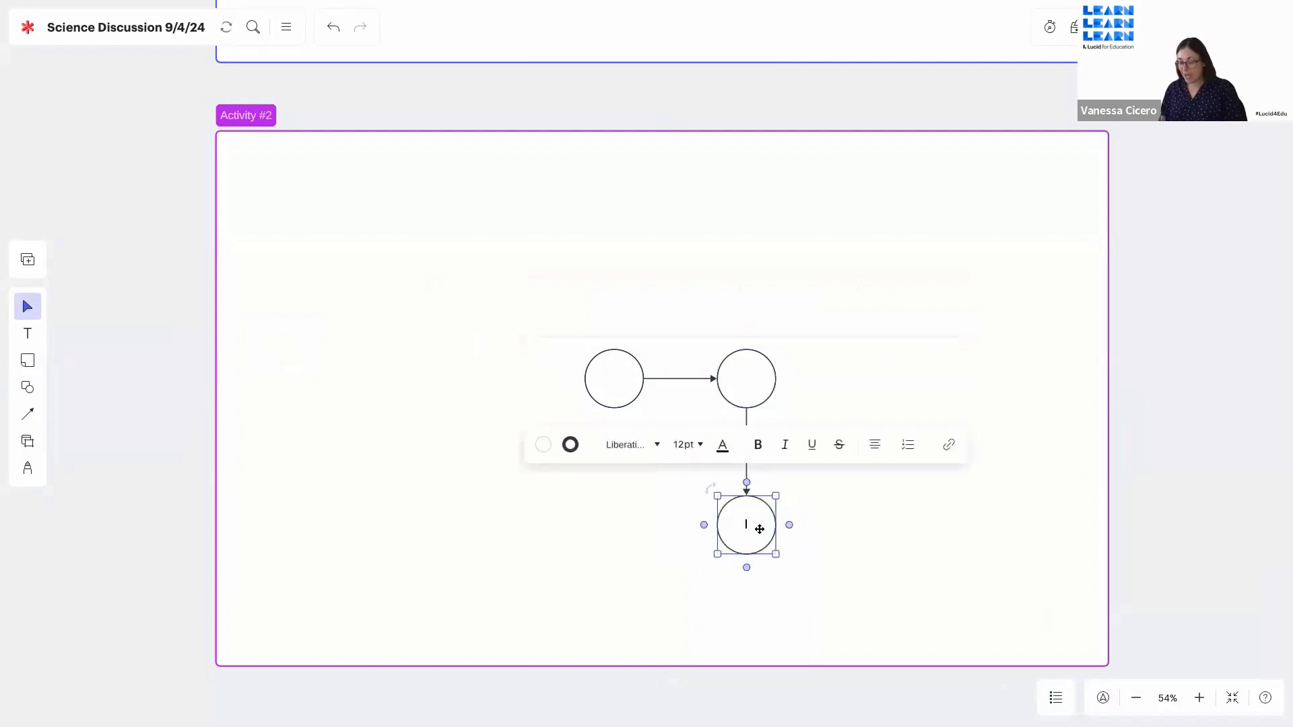
pyautogui.write('text')
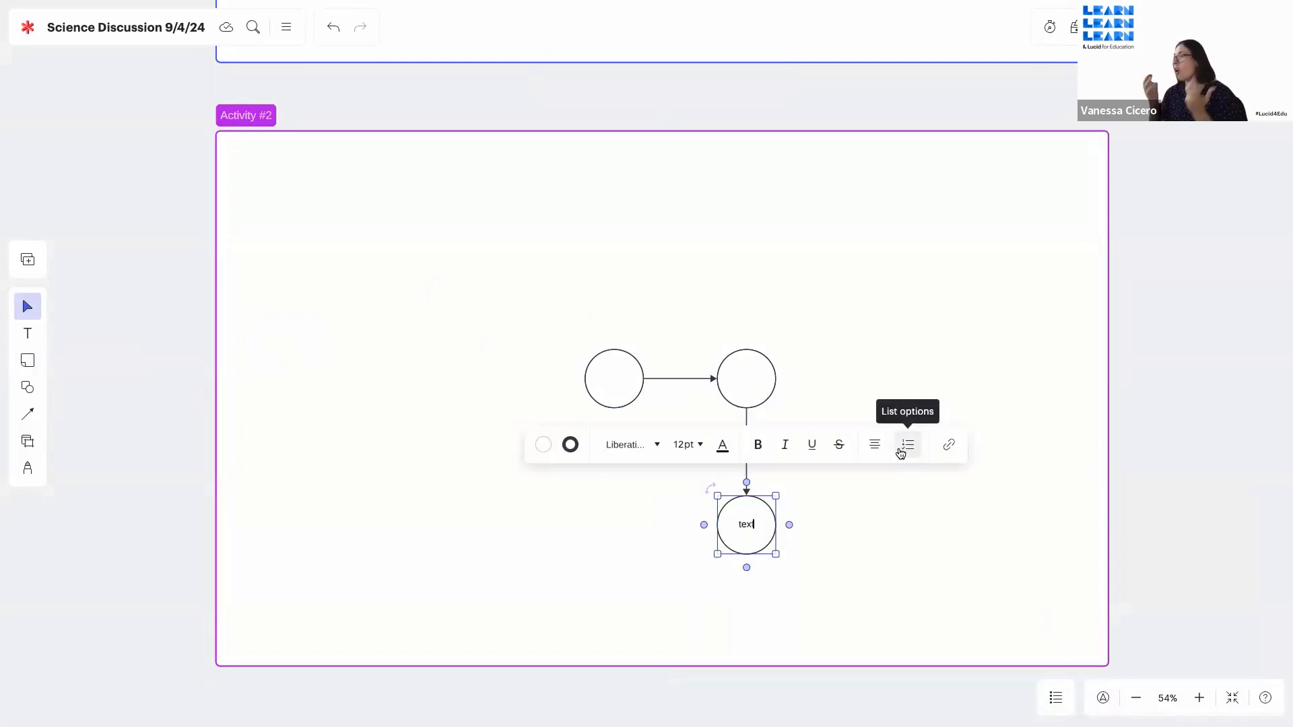
pyautogui.click(424, 484)
# - Handwrite "hi" in yellow with the pen in the upper-left part of the Activity #2 frame
pyautogui.click(27, 414)
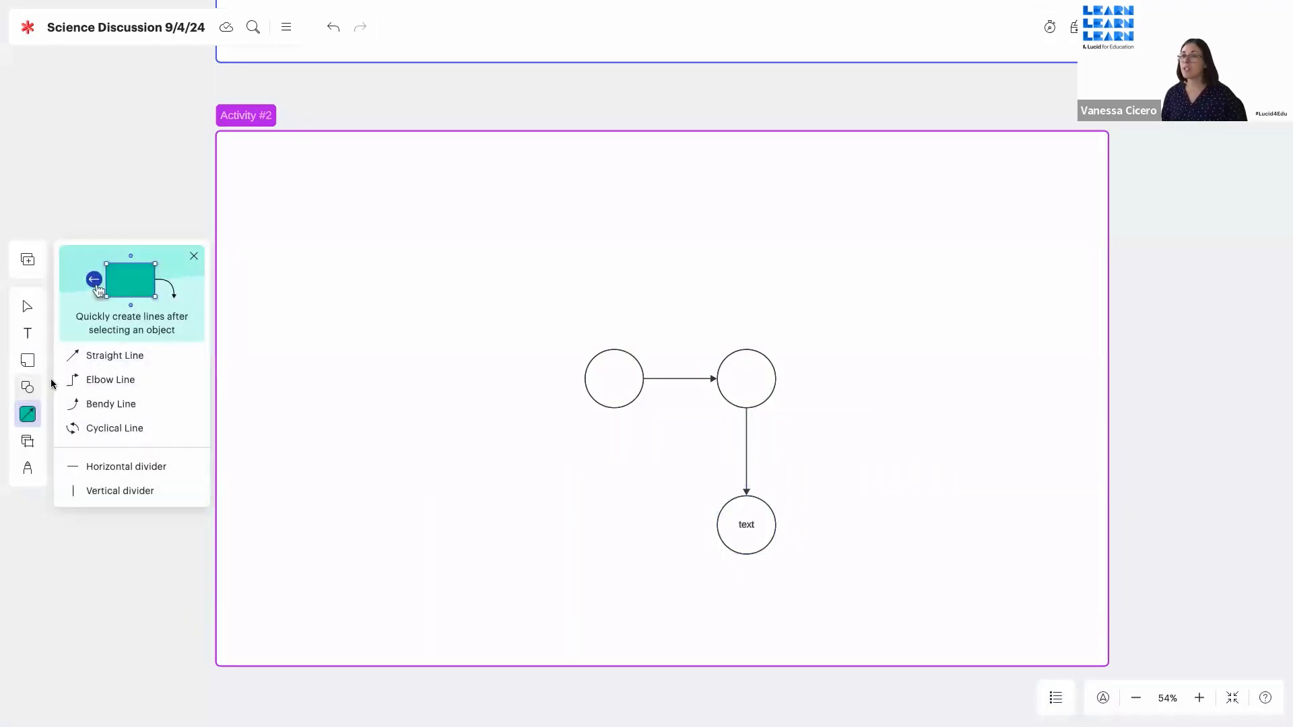
pyautogui.click(29, 442)
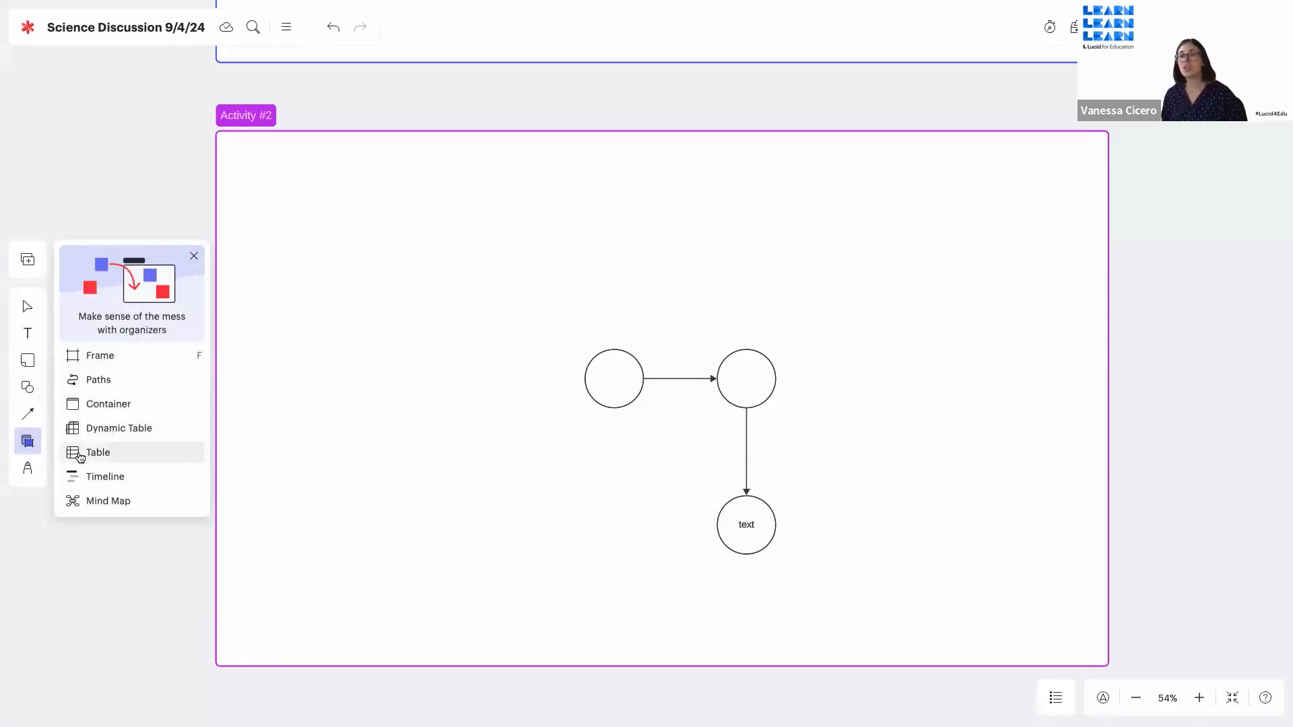
pyautogui.click(27, 470)
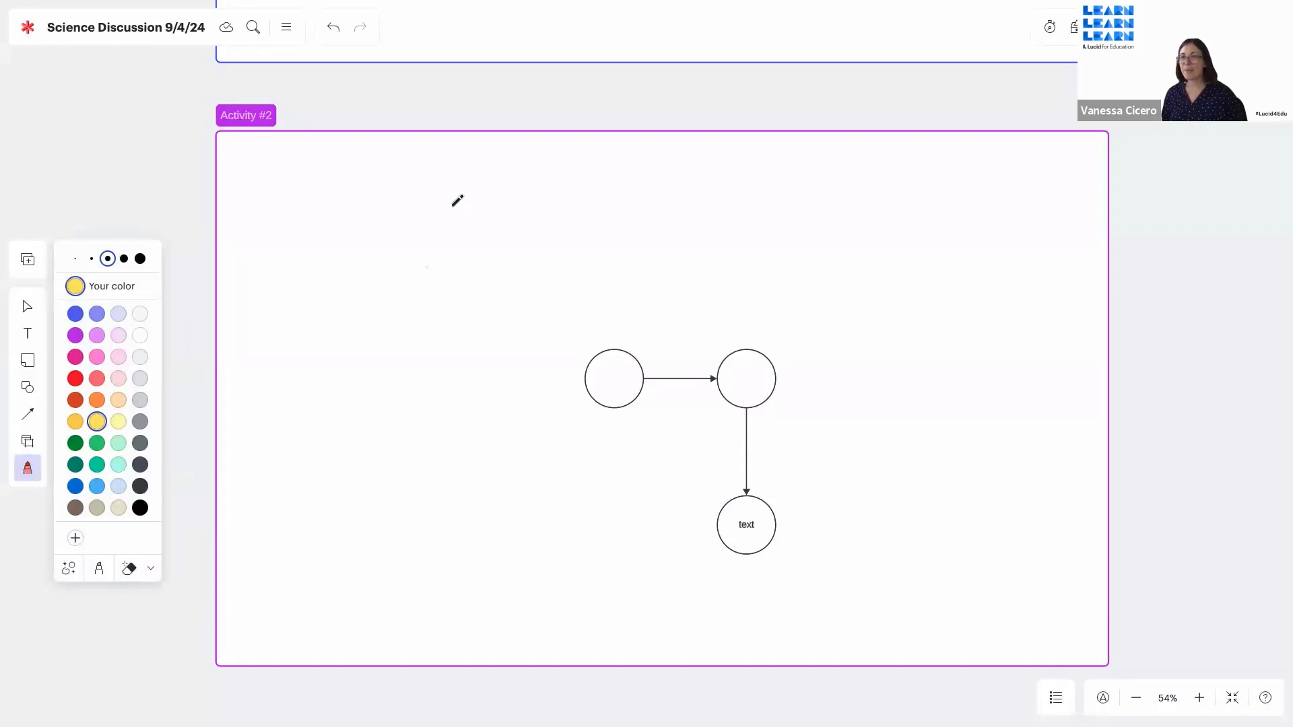
pyautogui.moveTo(375, 303)
pyautogui.mouseDown()
pyautogui.moveTo(405, 240)
pyautogui.moveTo(402, 282)
pyautogui.moveTo(424, 309)
pyautogui.moveTo(449, 290)
pyautogui.mouseUp()
pyautogui.click(439, 254)
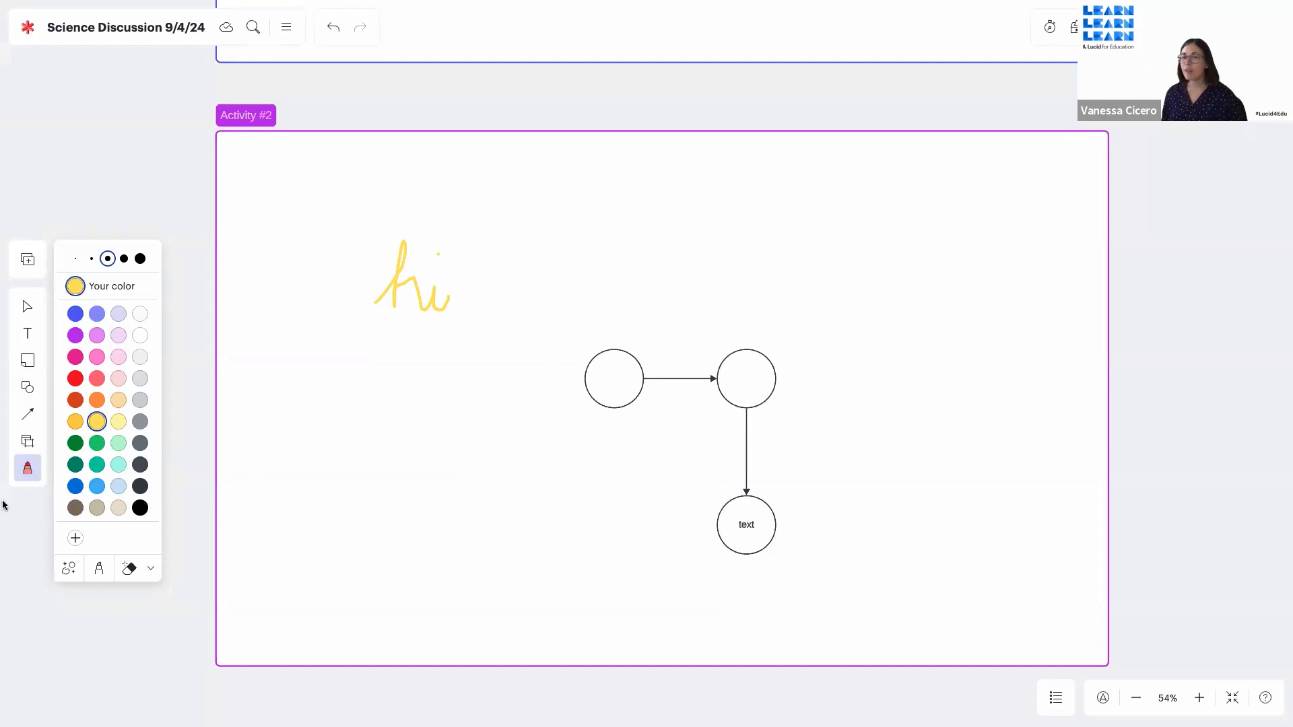
# - Insert the Story of Regulus PDF file above the second circle in the Activity #2 frame and select it
pyautogui.moveTo(3, 505); pyautogui.dragTo(740, 288)
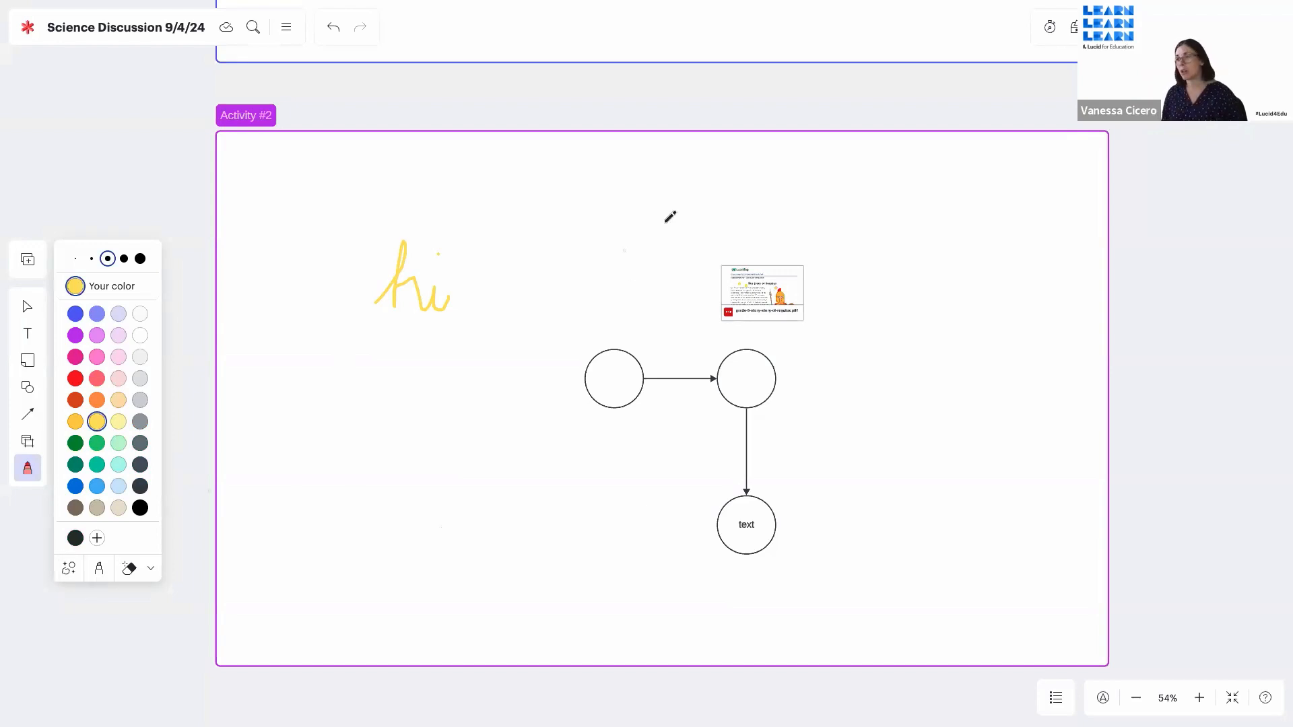
pyautogui.click(27, 307)
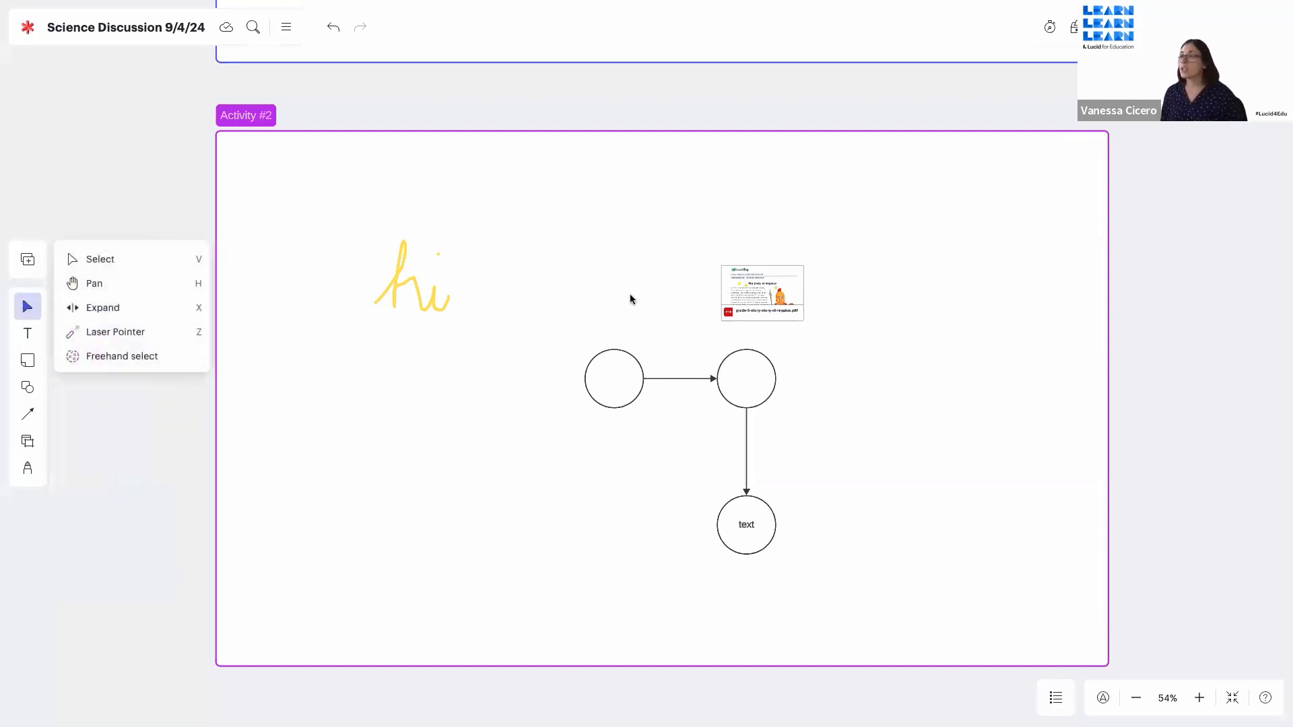
pyautogui.click(733, 292)
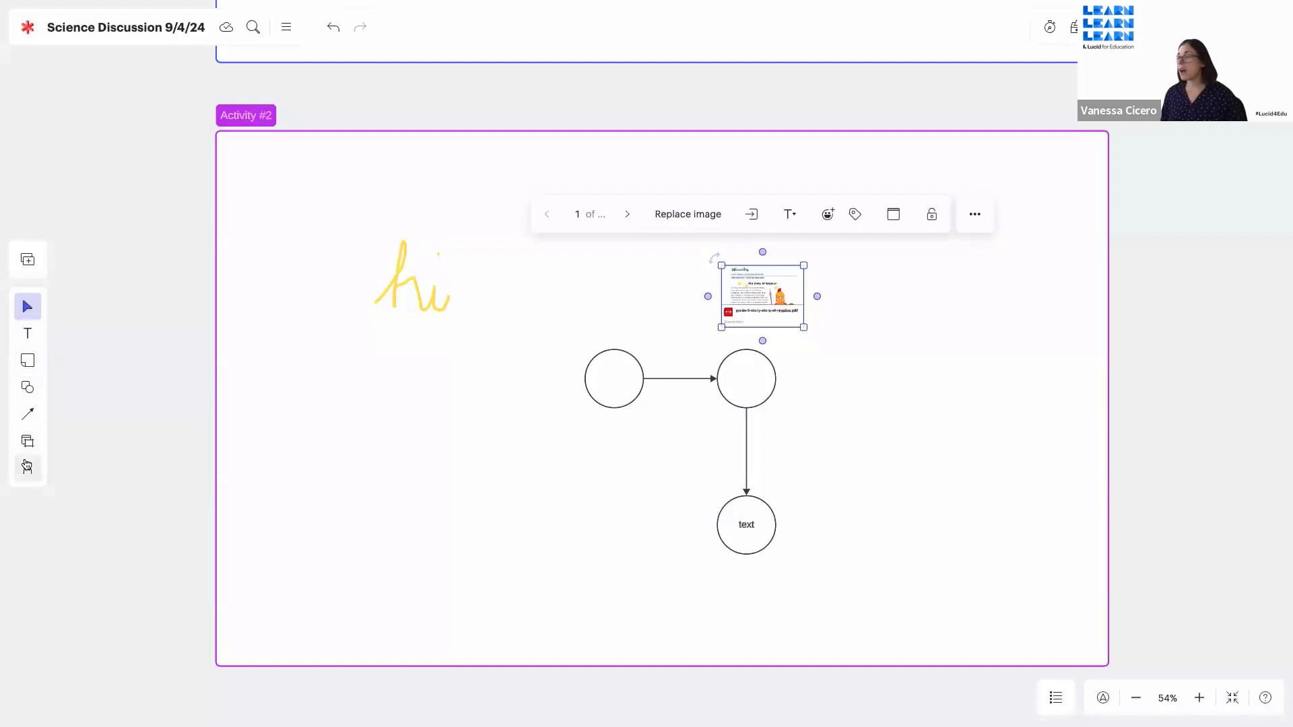
# - Add a new breakout board to the document and open it
pyautogui.moveTo(27, 465)
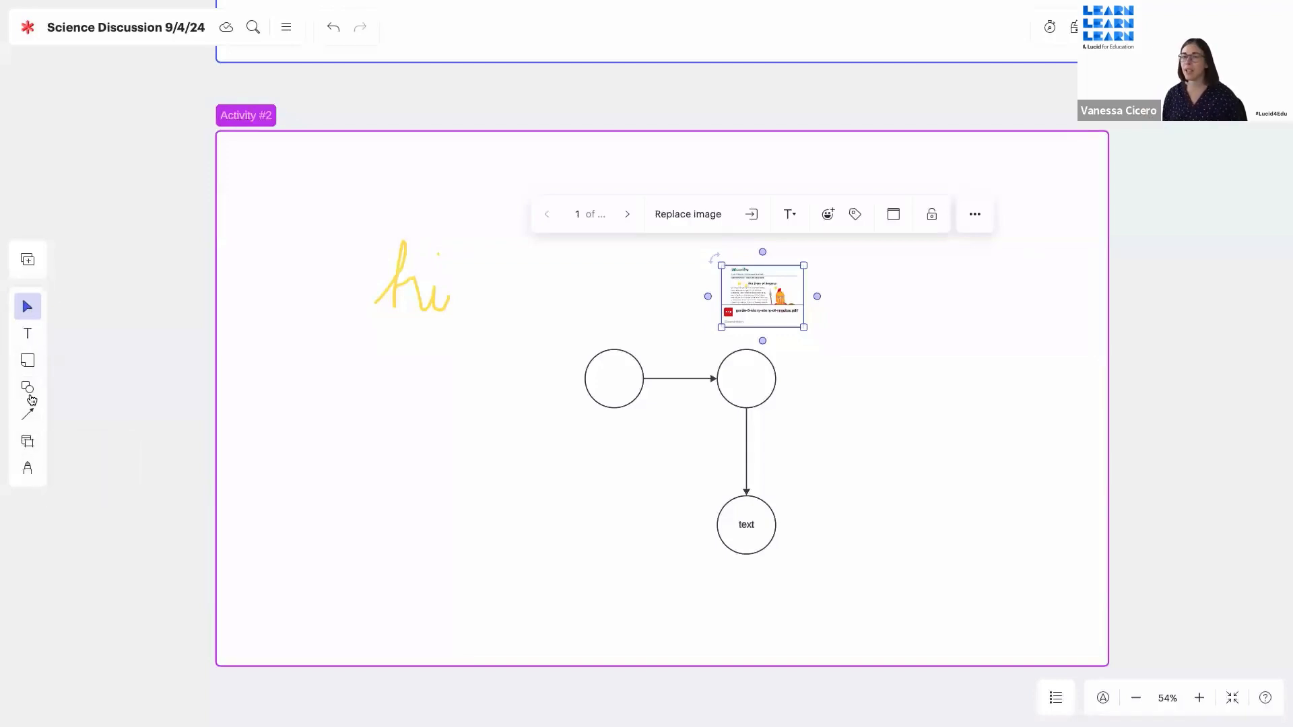
pyautogui.click(29, 260)
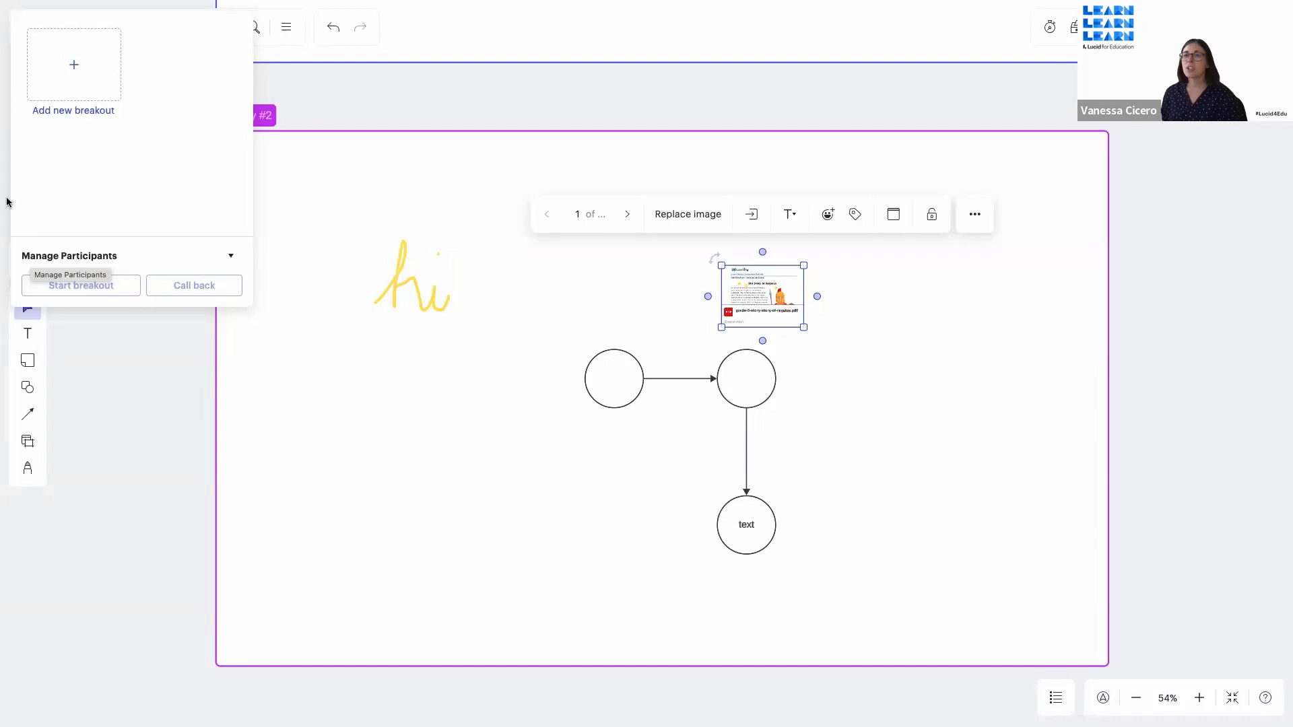
pyautogui.click(72, 63)
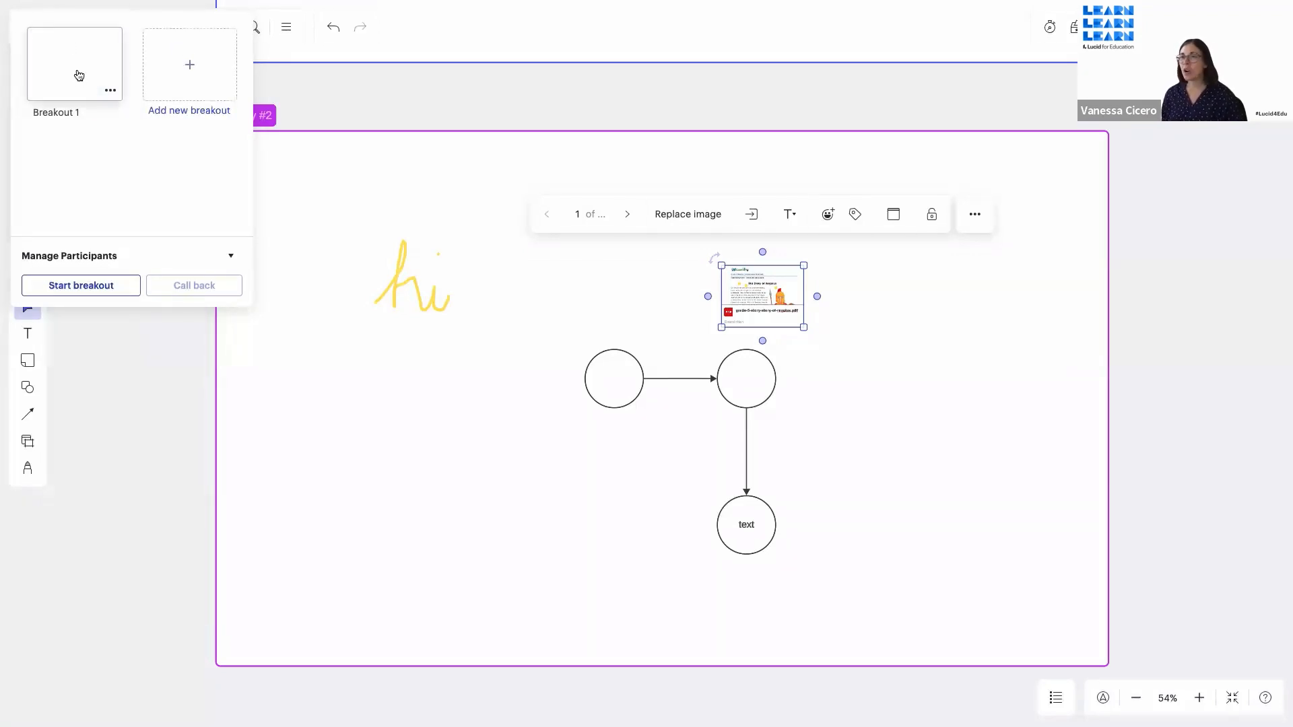
pyautogui.click(79, 74)
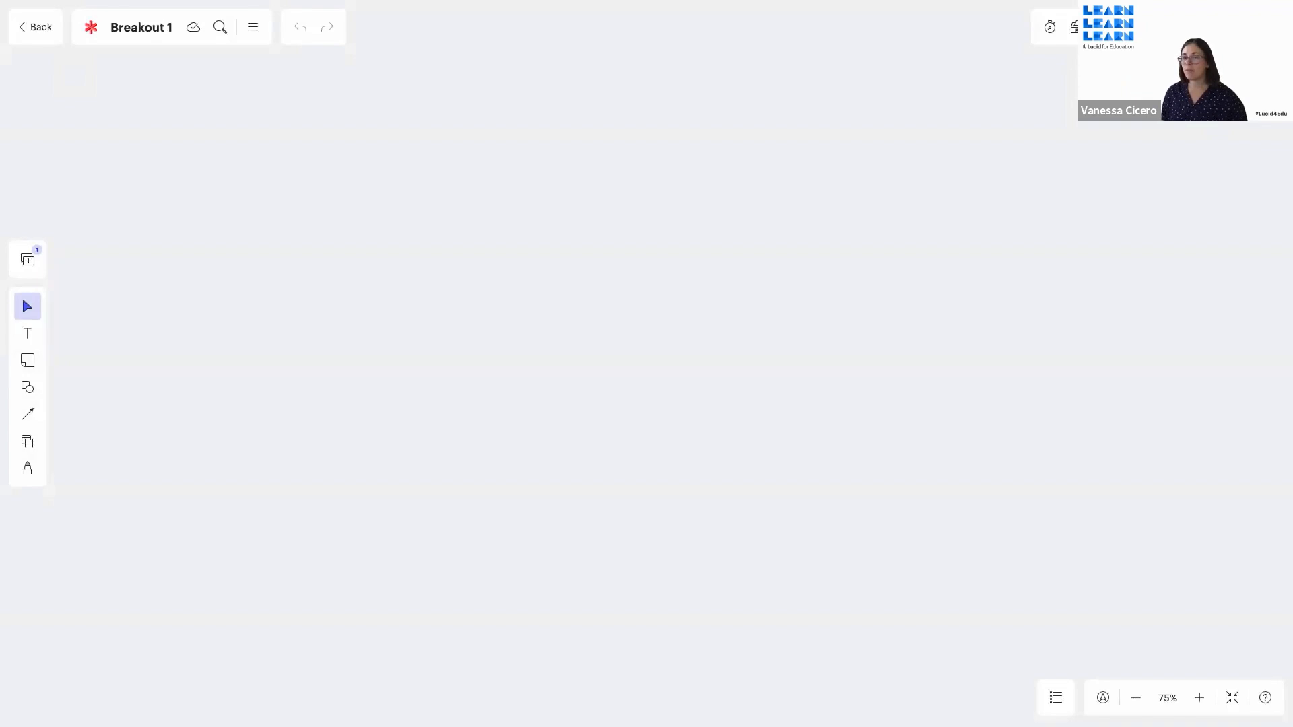
# - Insert the Story of Regulus PDF file on the breakout board and place an empty text box to its right
pyautogui.moveTo(0, 404); pyautogui.dragTo(365, 248)
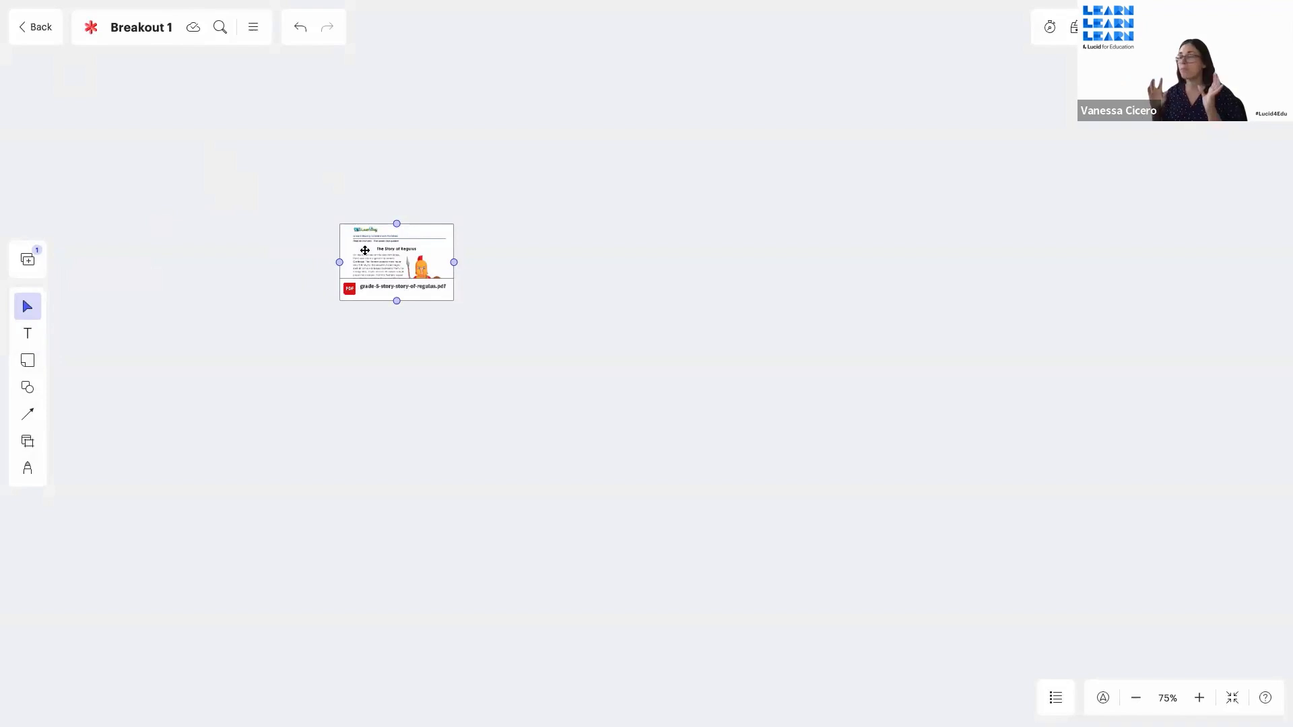
pyautogui.click(107, 358)
pyautogui.moveTo(27, 333); pyautogui.dragTo(542, 227)
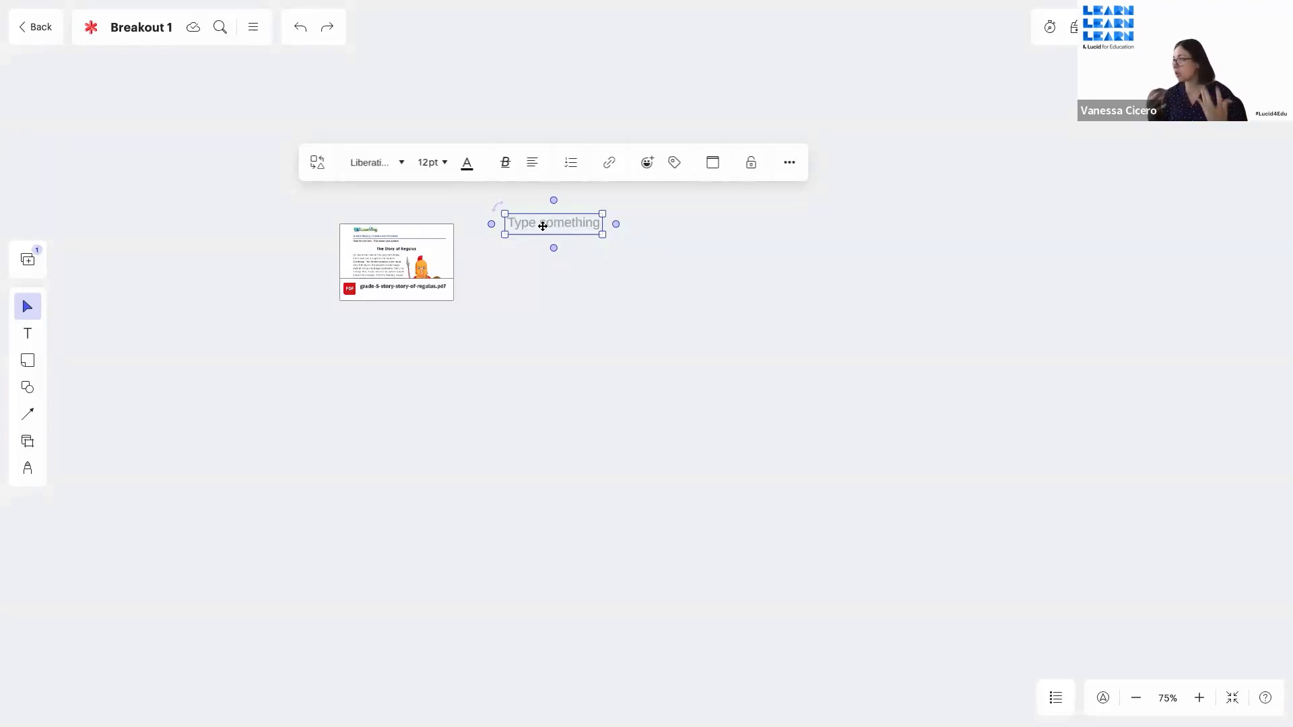
# - Rename the breakout board as "Group 1" and return to the main Science Discussion board
pyautogui.click(146, 34)
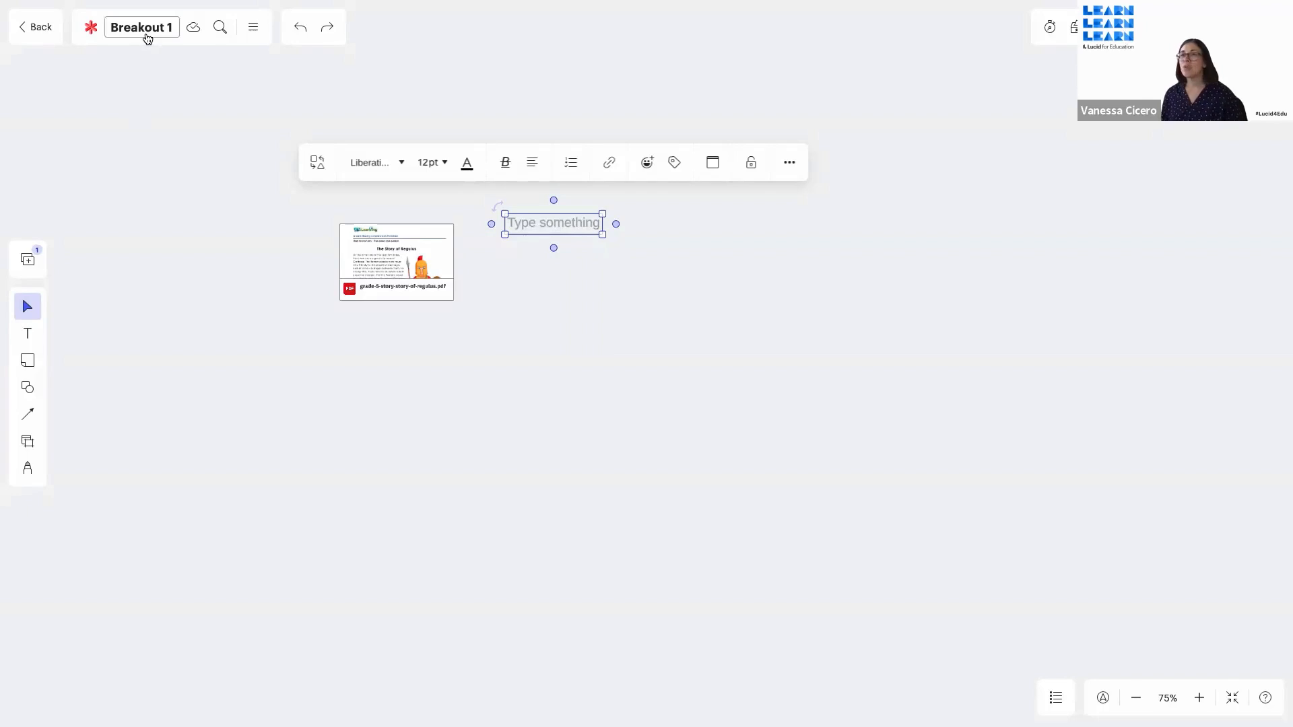
pyautogui.write('Group 1')
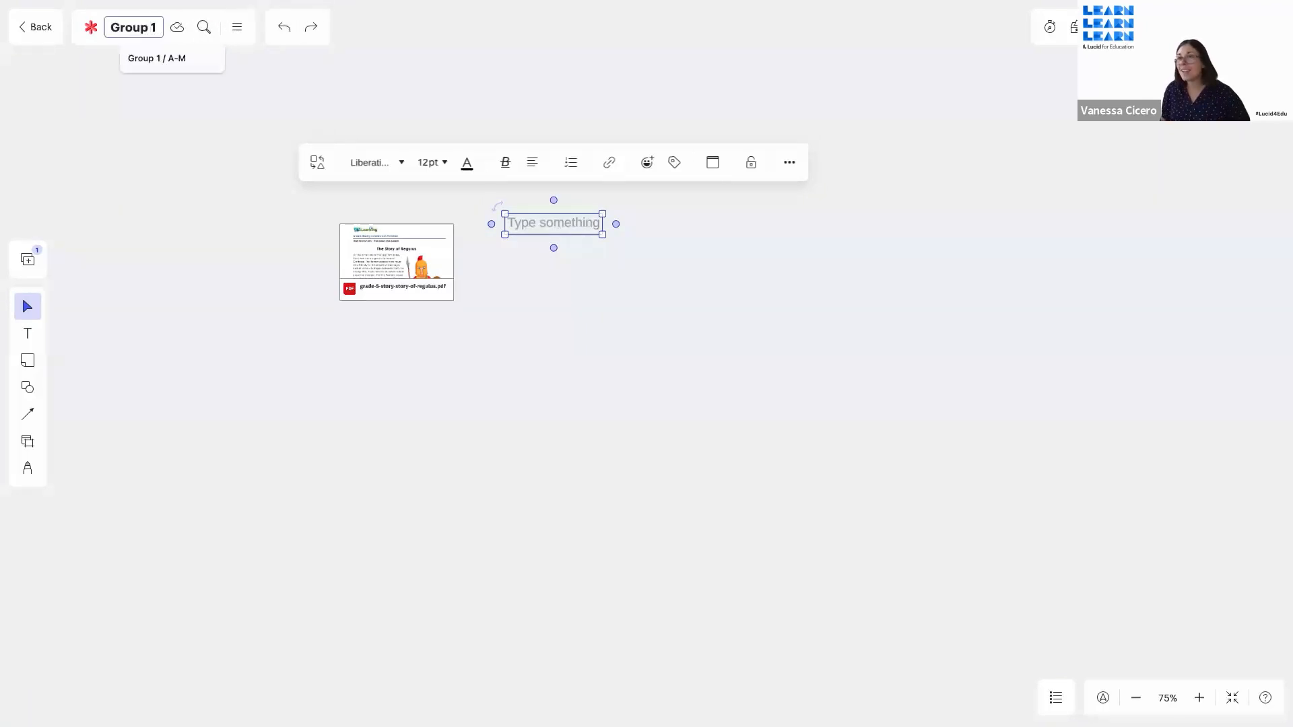
pyautogui.click(171, 162)
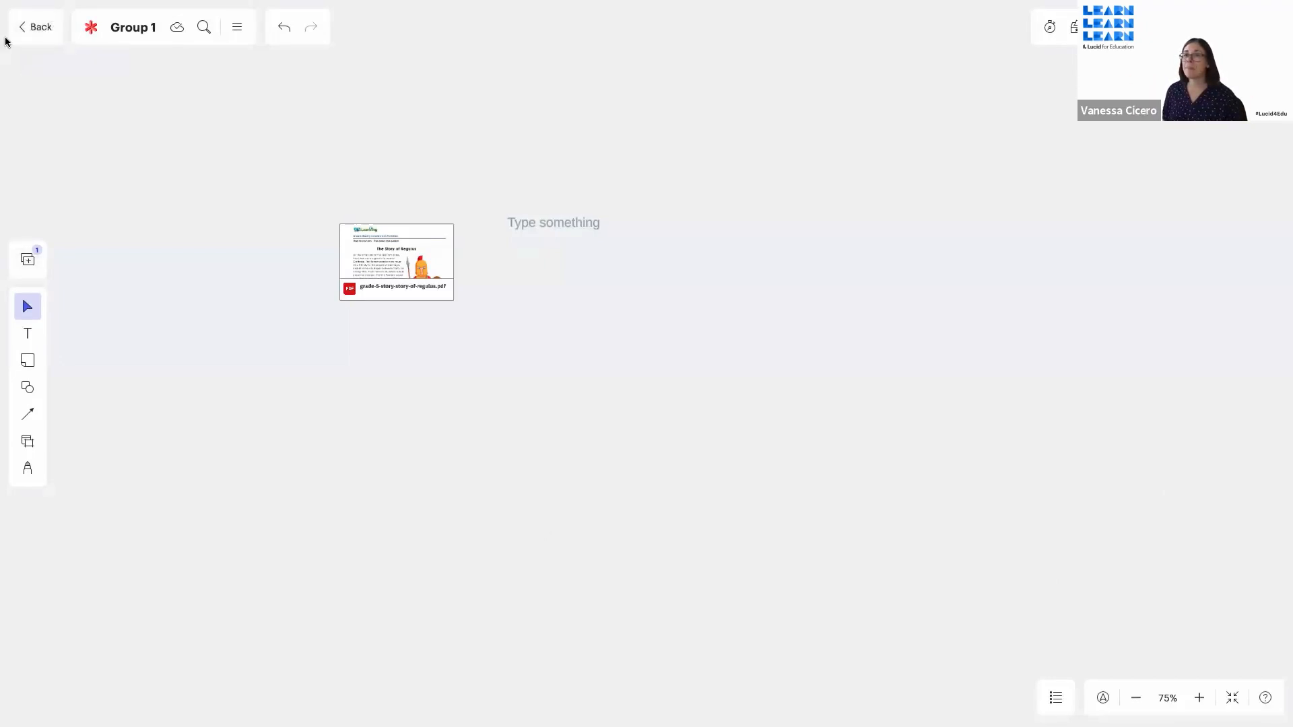
pyautogui.click(34, 28)
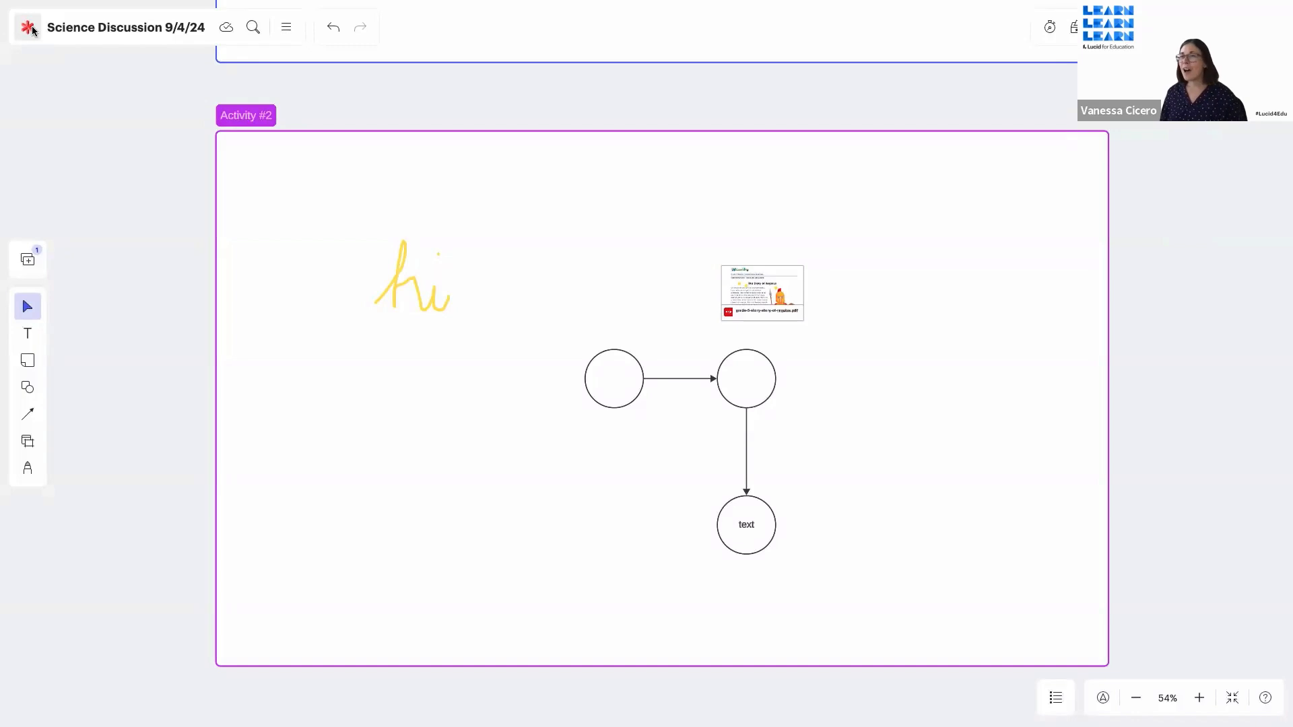
pyautogui.click(27, 259)
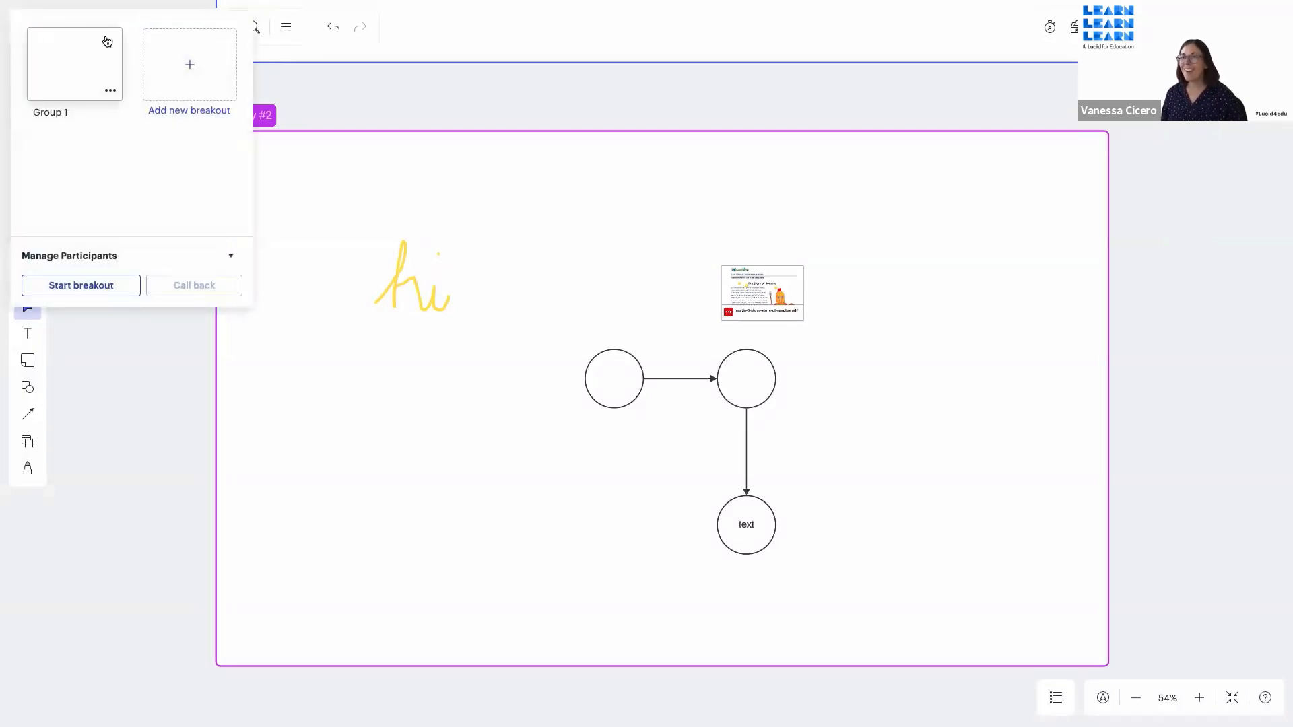
pyautogui.click(109, 91)
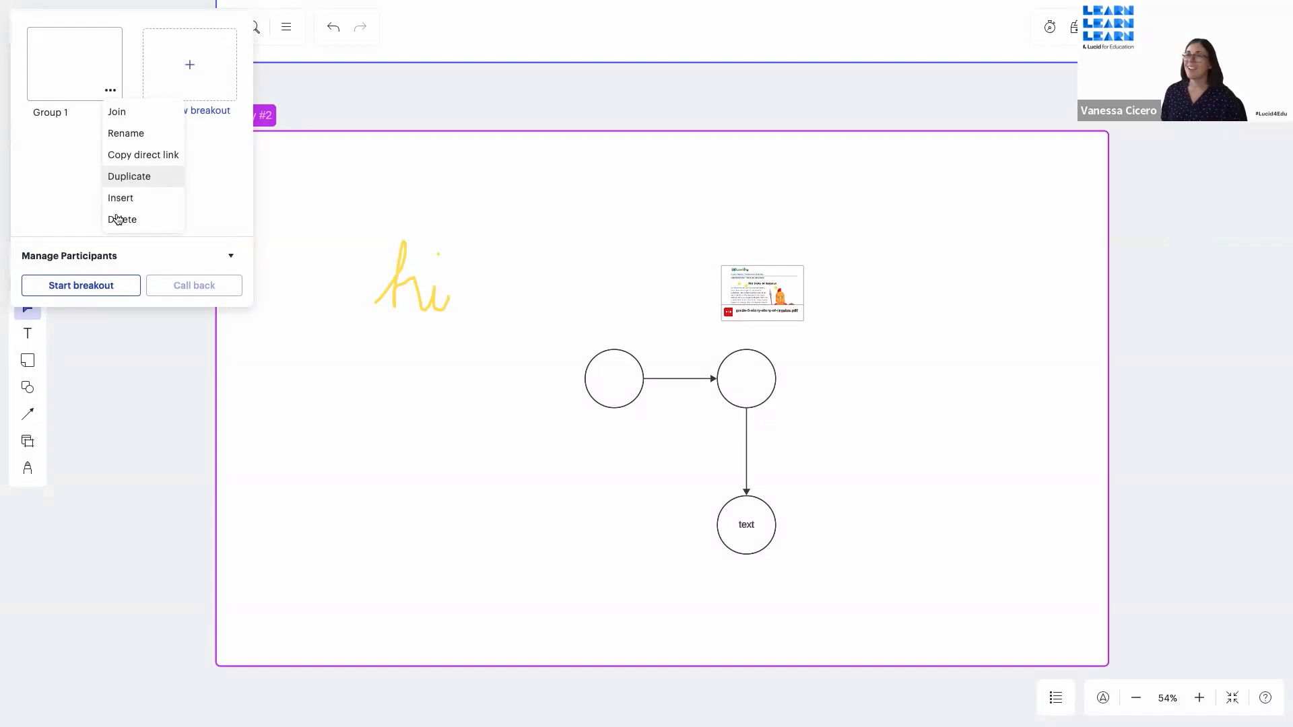
pyautogui.click(95, 364)
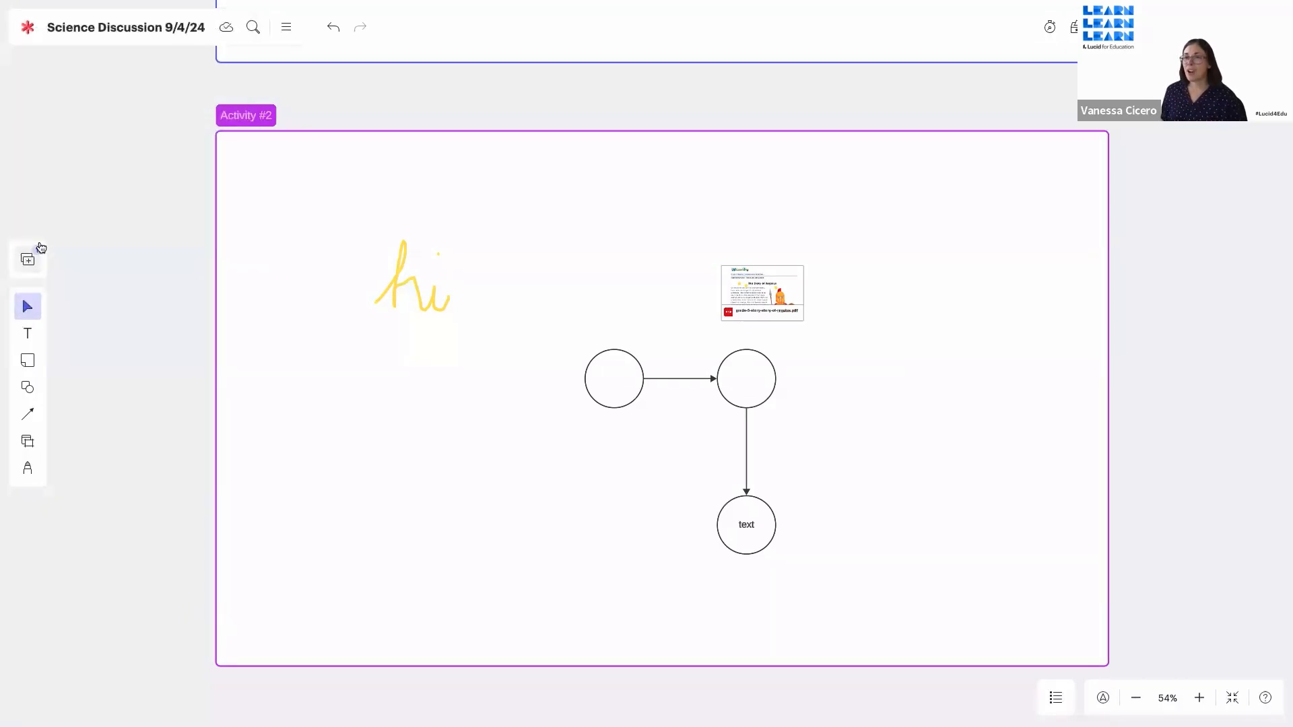
pyautogui.click(36, 261)
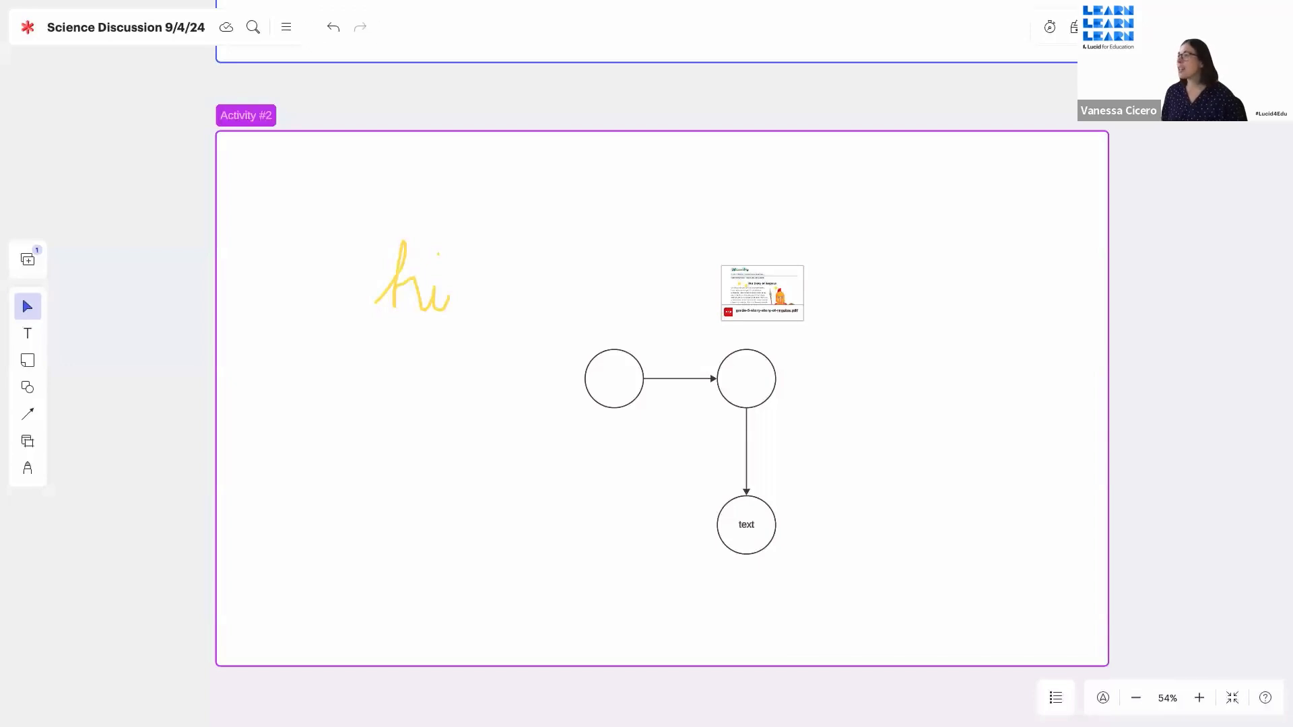
# - Make yourself a facilitator of the Science Discussion board
pyautogui.click(1169, 27)
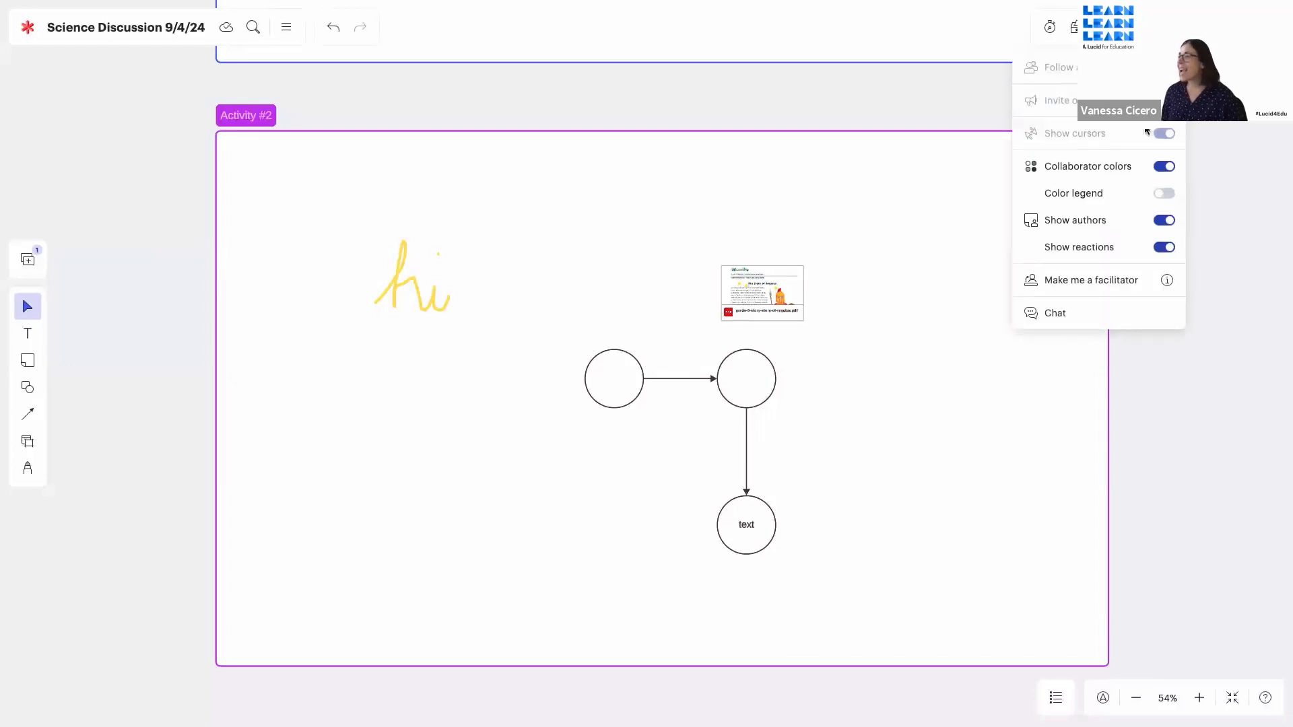
pyautogui.click(1106, 283)
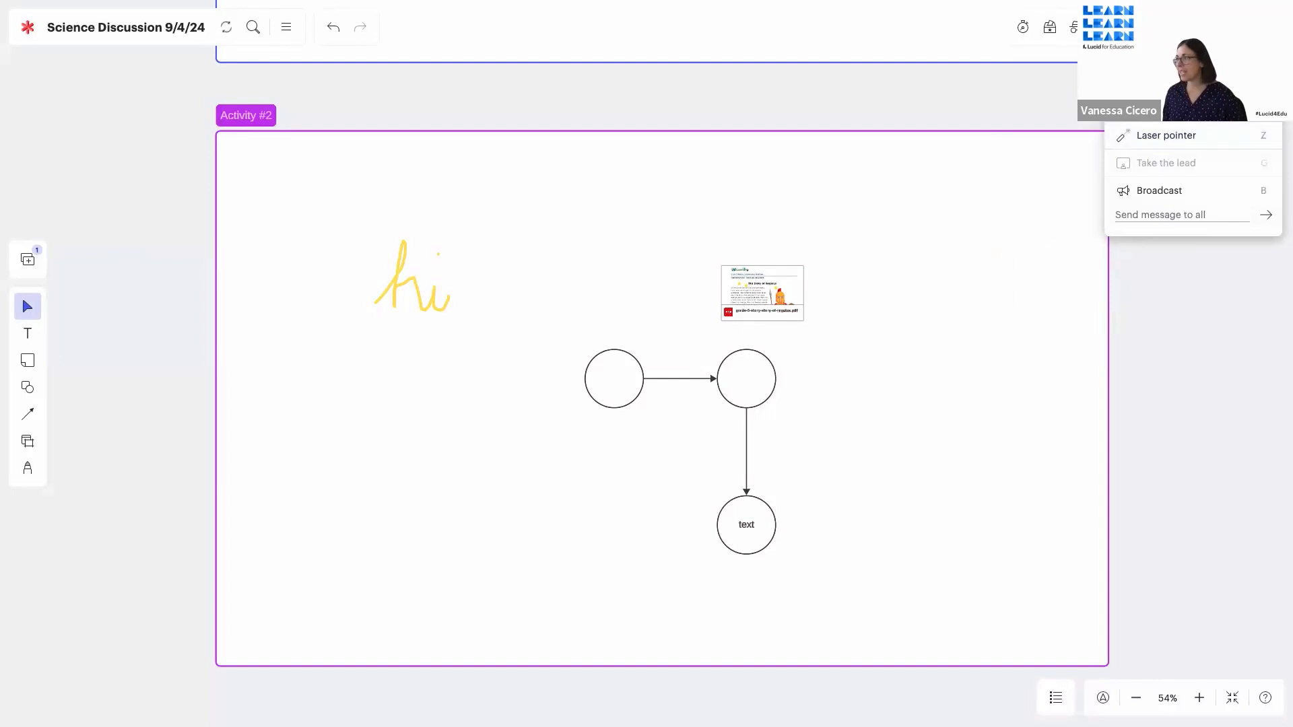
pyautogui.click(1173, 27)
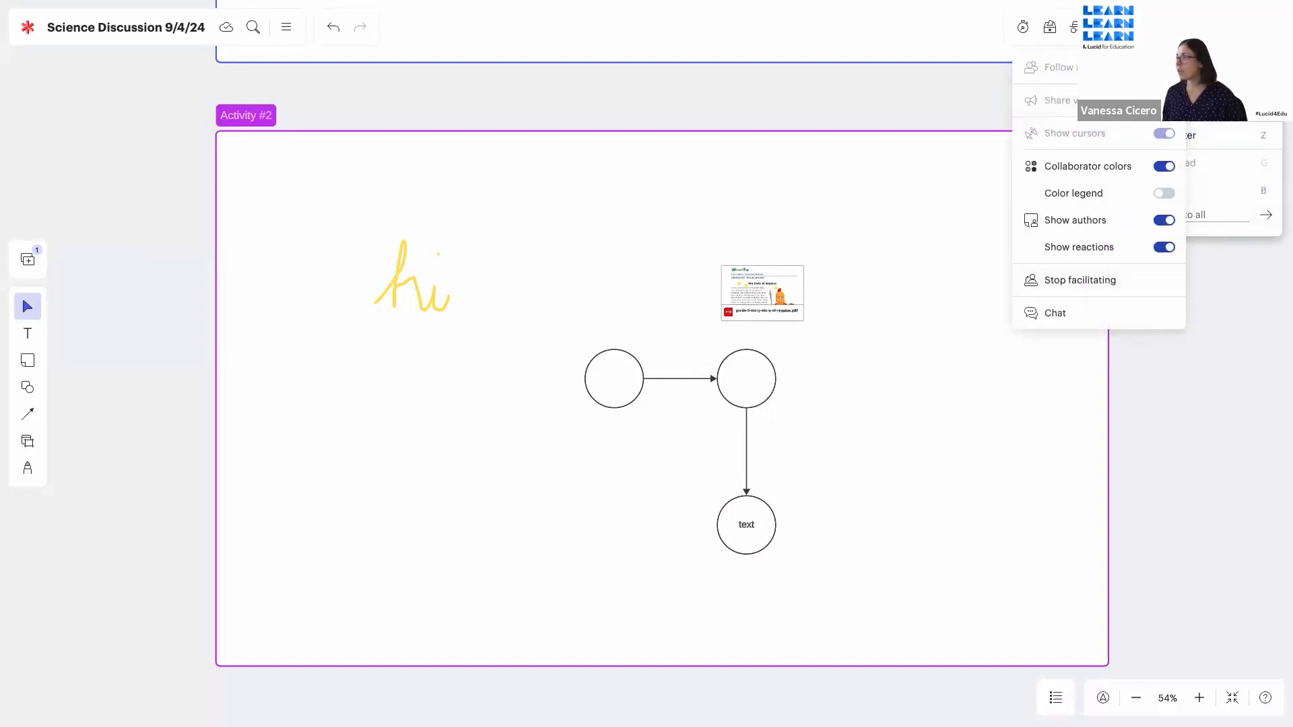
pyautogui.click(1278, 332)
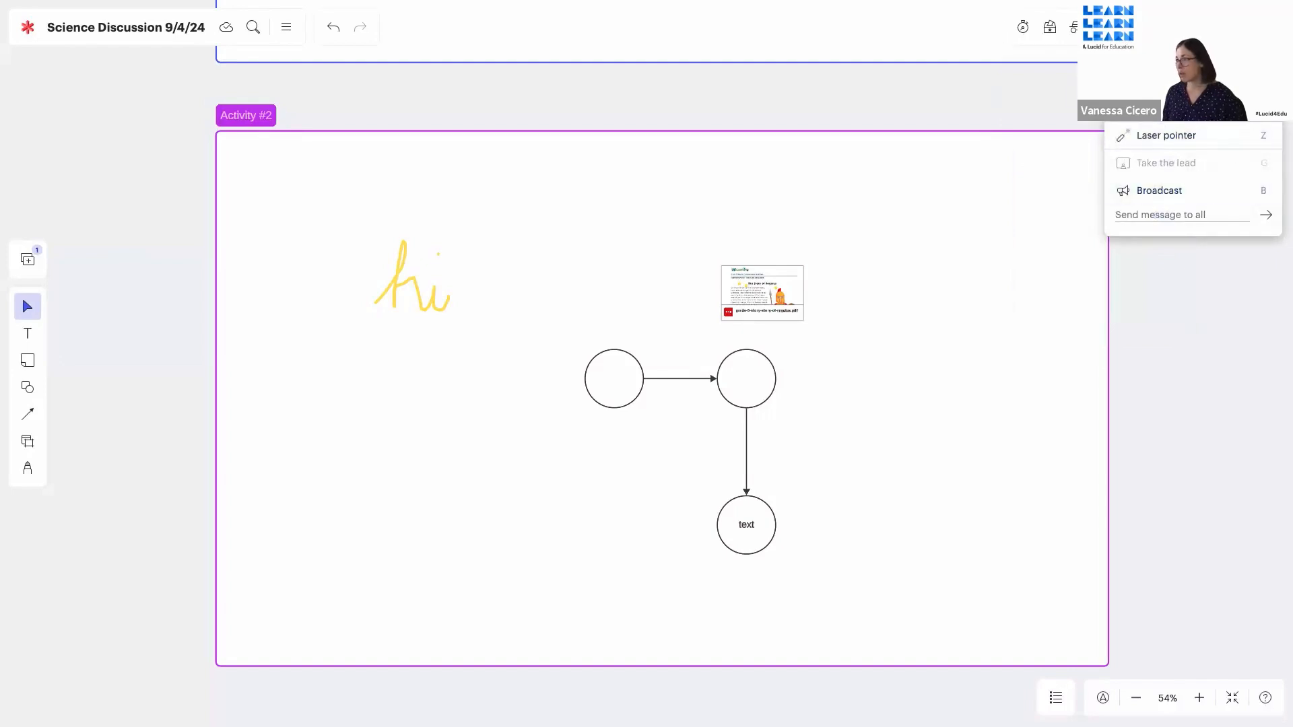
# - Restrict the timer, voting, private mode, showing authors, locking objects and hiding objects controls to facilitators only
pyautogui.click(1239, 88)
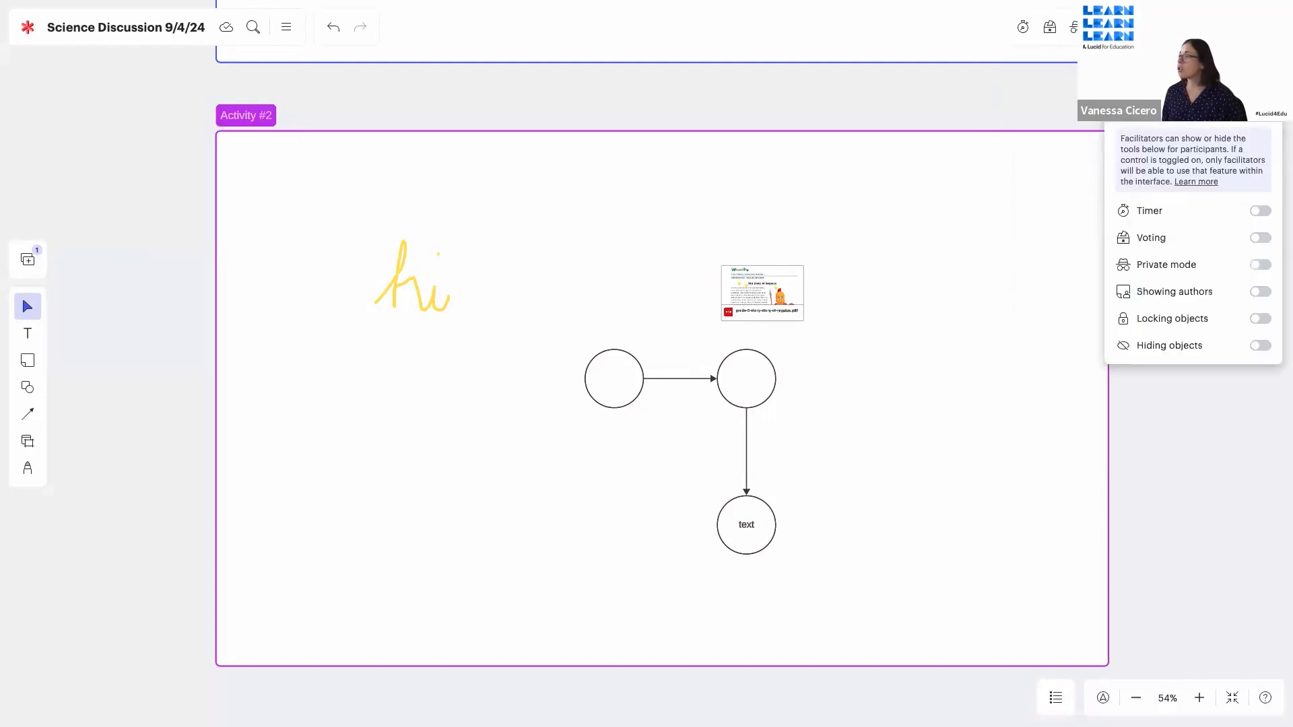
pyautogui.click(1260, 213)
pyautogui.click(1261, 239)
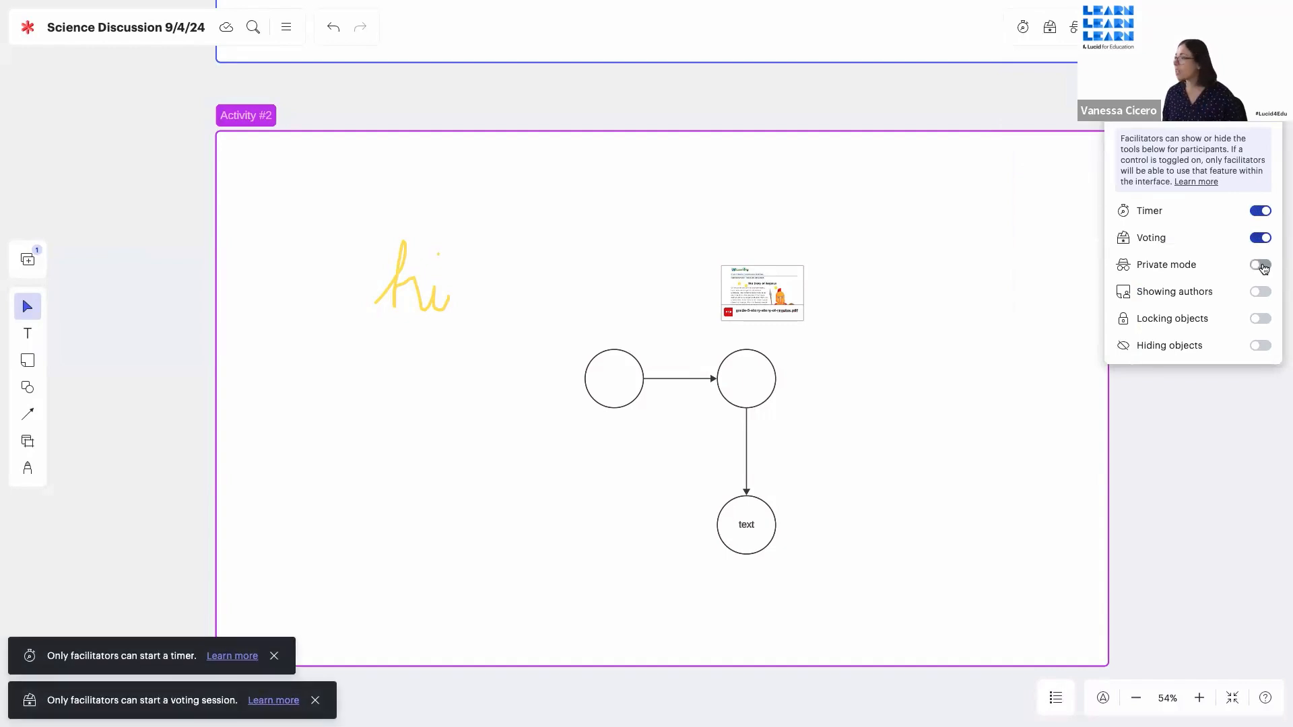
pyautogui.click(1262, 266)
pyautogui.click(1262, 292)
pyautogui.click(1262, 320)
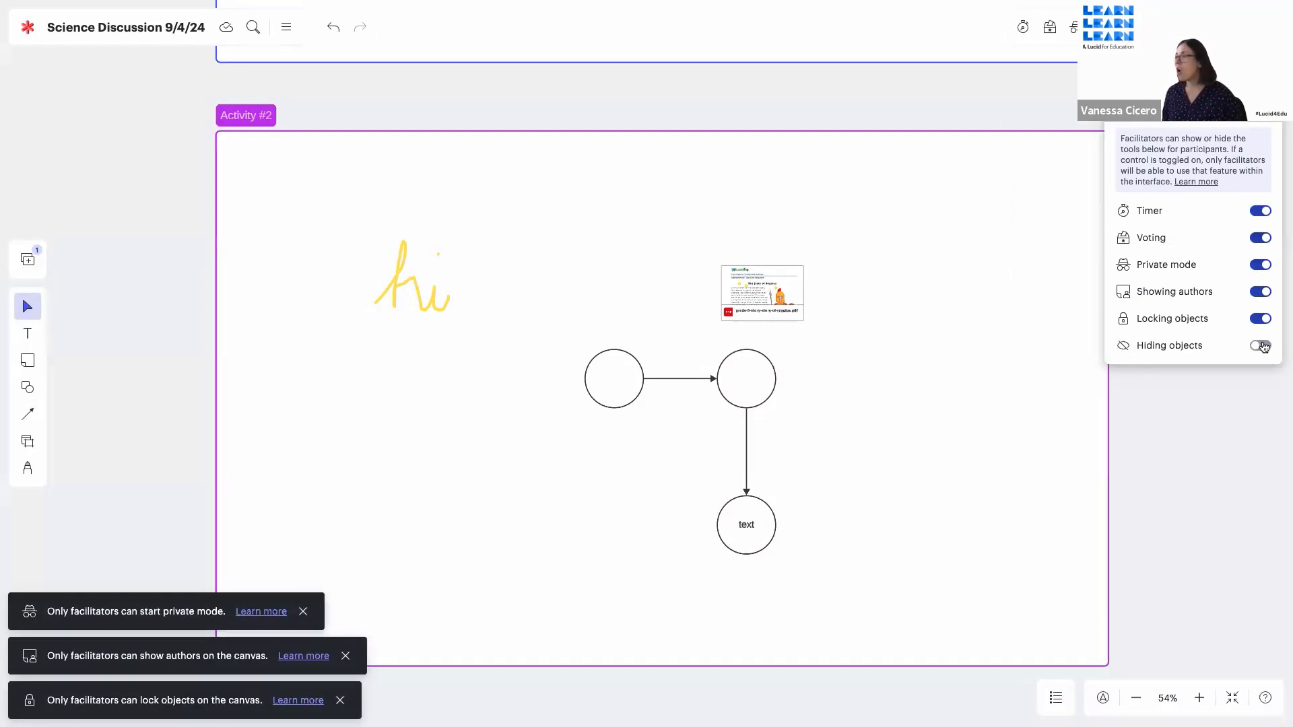
pyautogui.click(1262, 346)
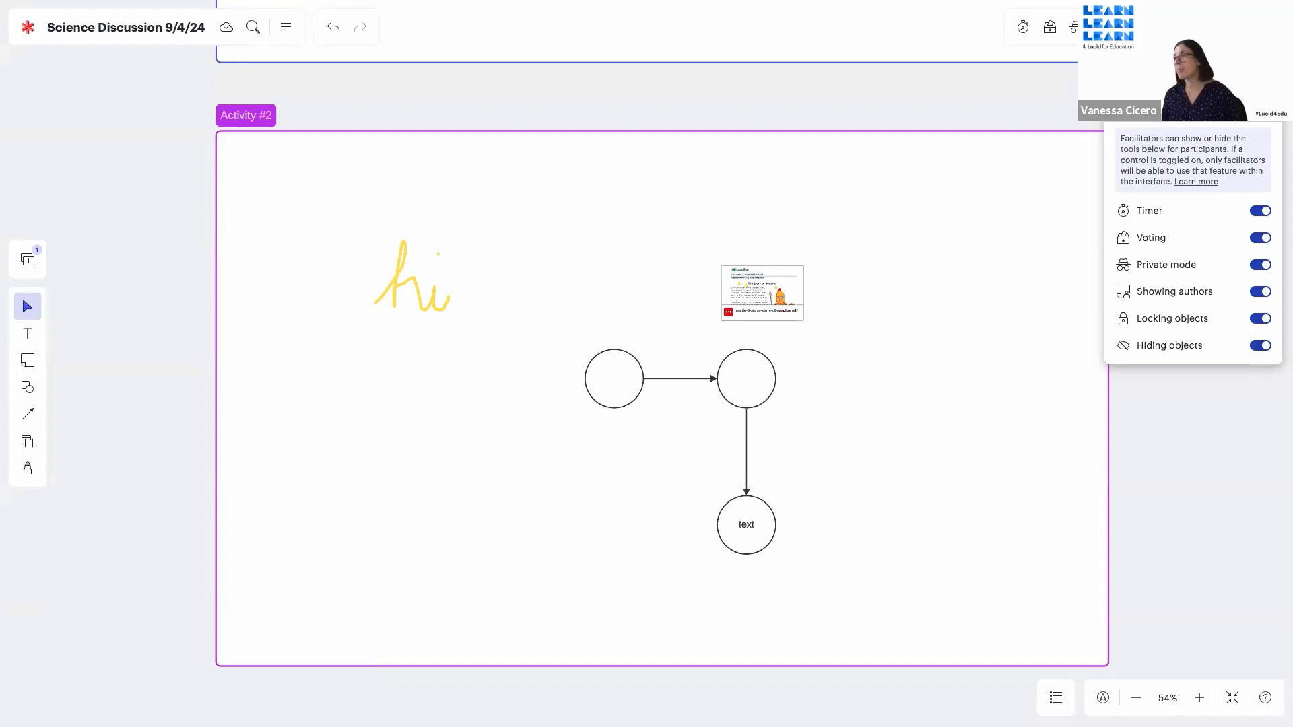
pyautogui.click(1123, 74)
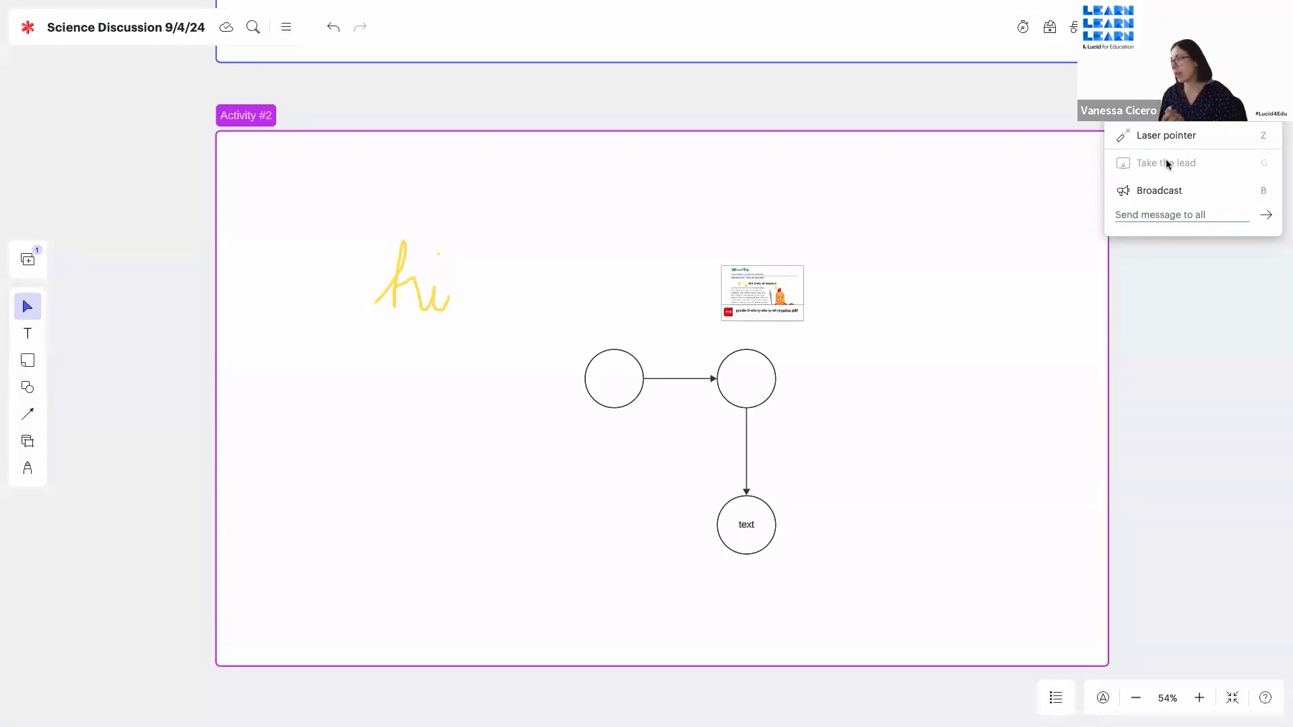
# - Add a blank yellow sticky note below the "hi" drawing in the Activity #2 frame and turn off showing authors
pyautogui.click(1049, 27)
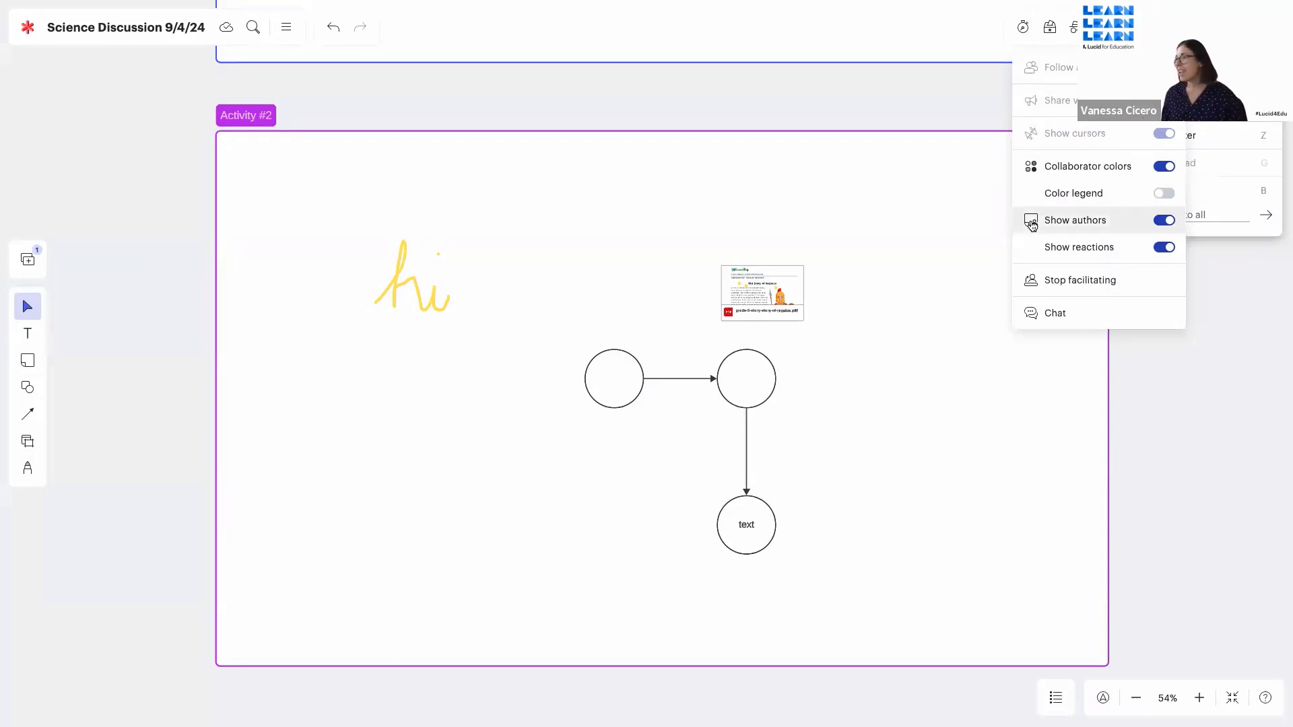
pyautogui.moveTo(1156, 226)
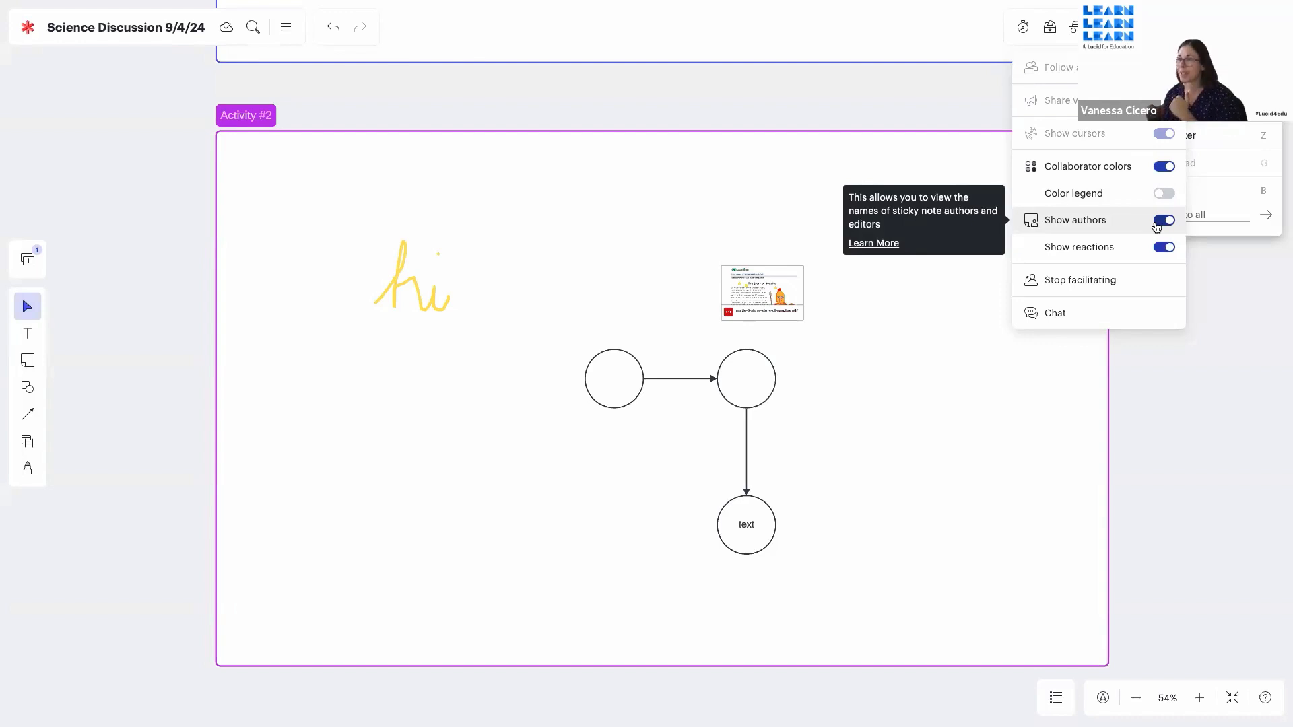
pyautogui.click(28, 360)
pyautogui.click(335, 382)
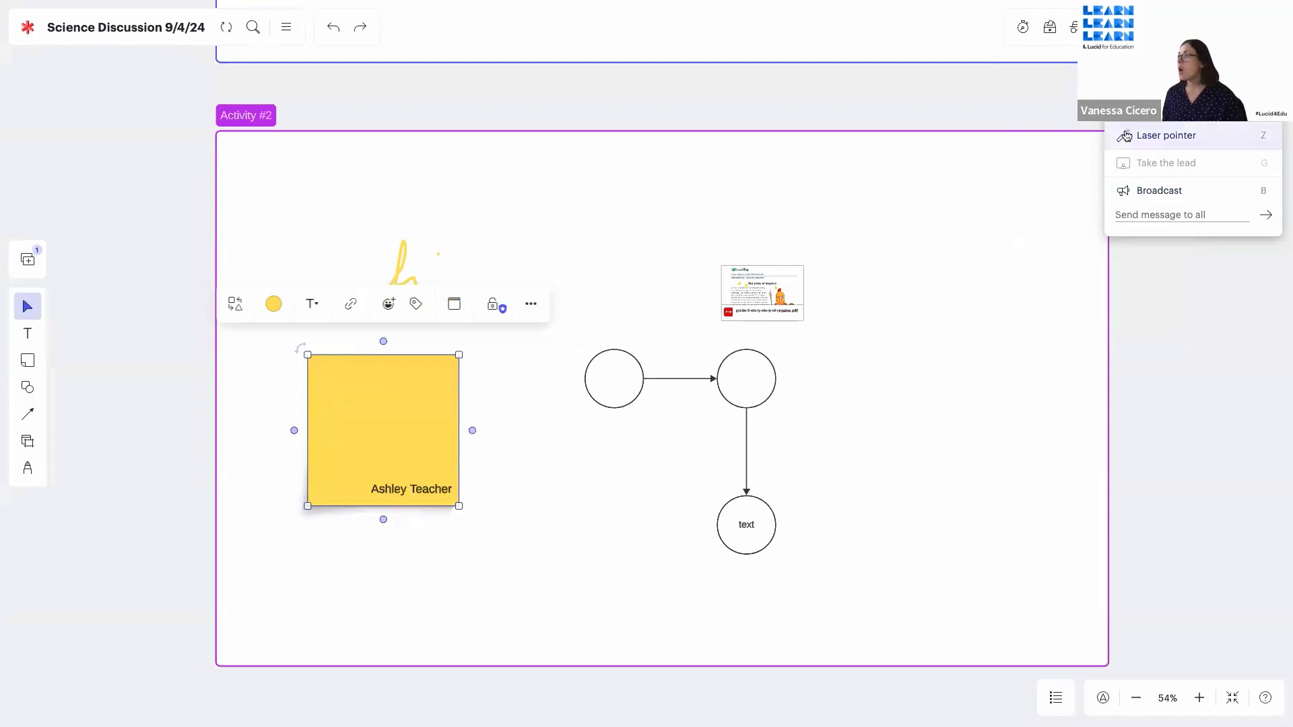
pyautogui.click(1168, 27)
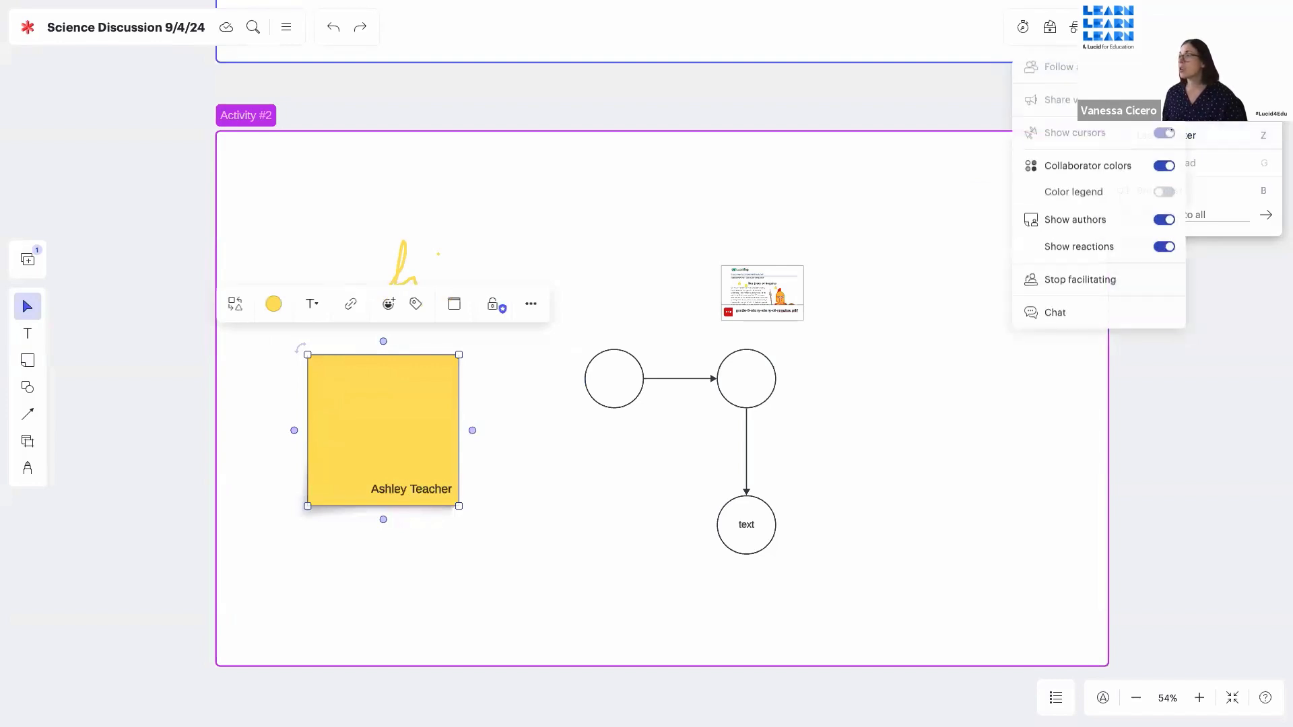
pyautogui.click(1164, 220)
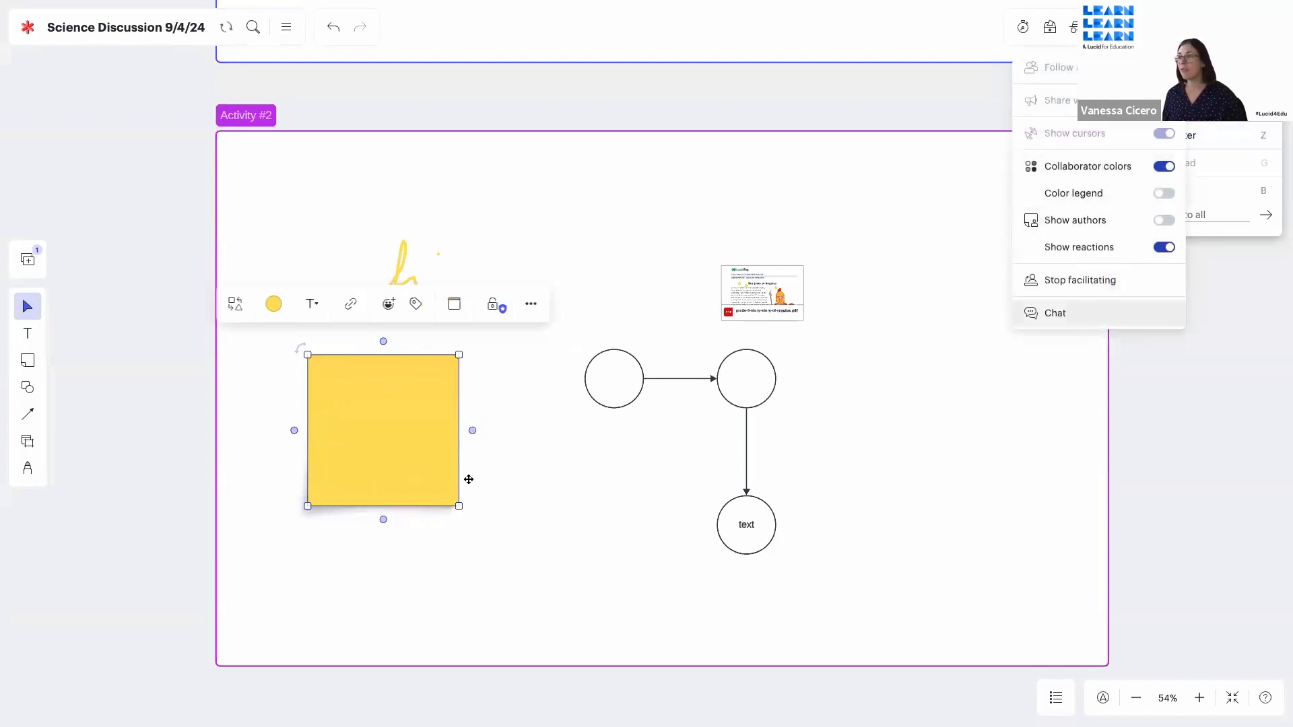
# - Open the voting session setup and place two blank sticky notes in the Discussion Prompt frame
pyautogui.click(1074, 25)
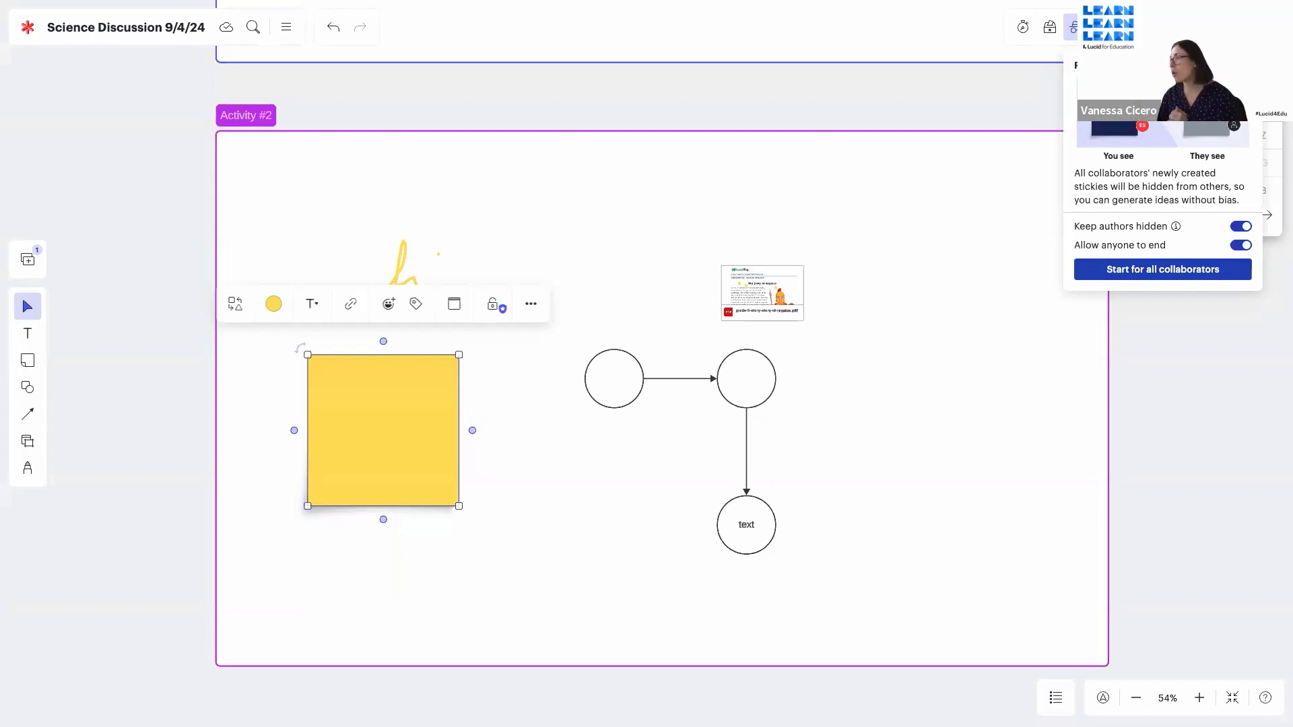
pyautogui.click(1051, 29)
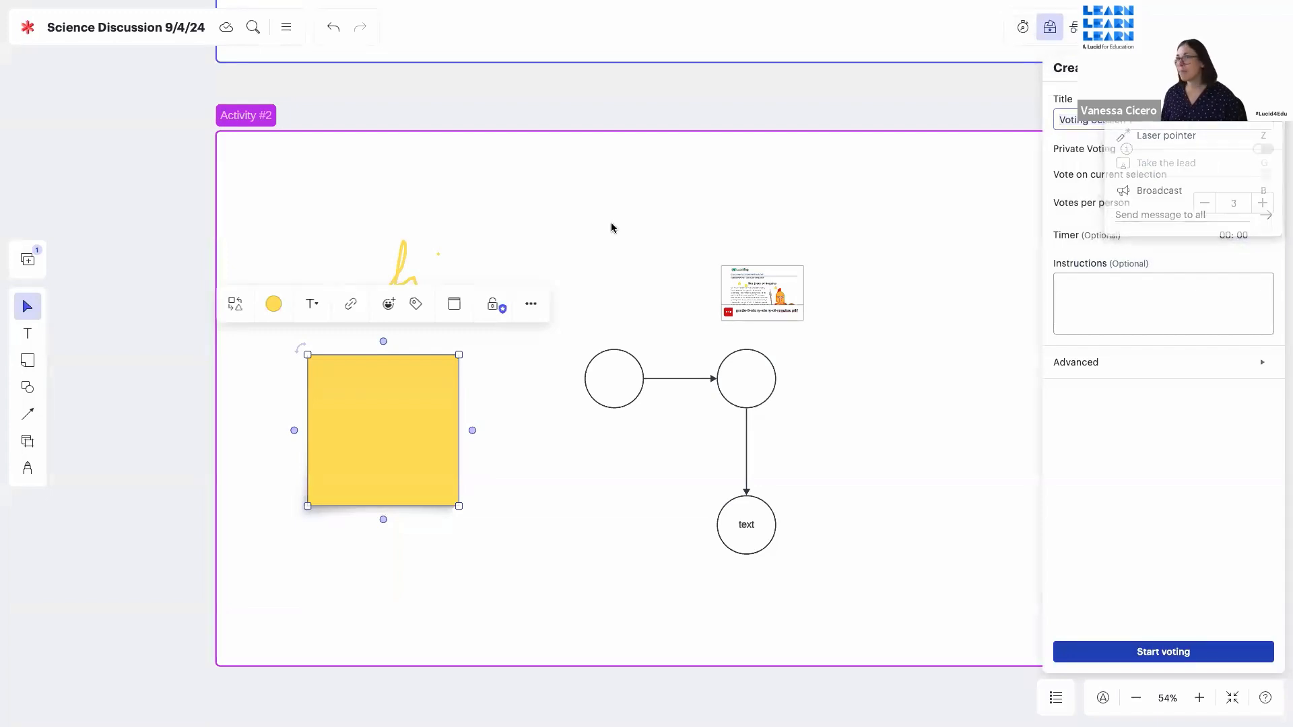
pyautogui.moveTo(512, 101); pyautogui.dragTo(473, 534)
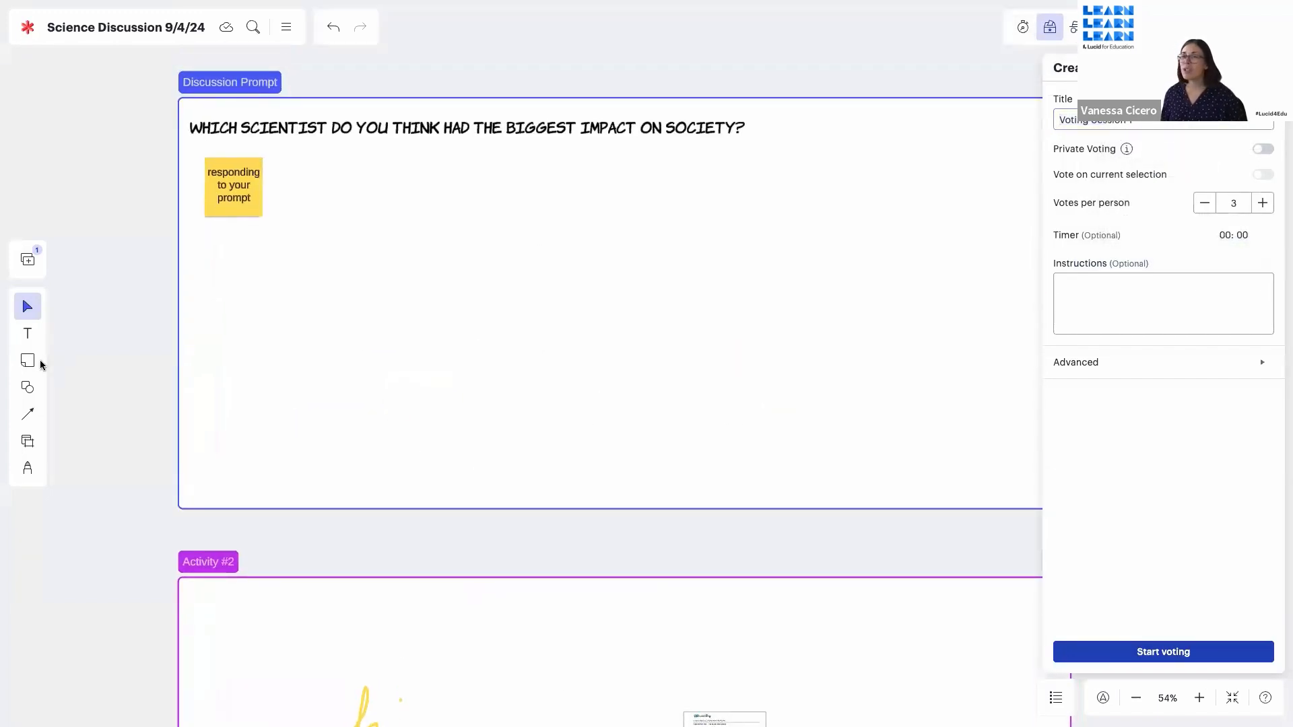
pyautogui.moveTo(28, 361); pyautogui.dragTo(410, 298)
pyautogui.moveTo(28, 360); pyautogui.dragTo(487, 276)
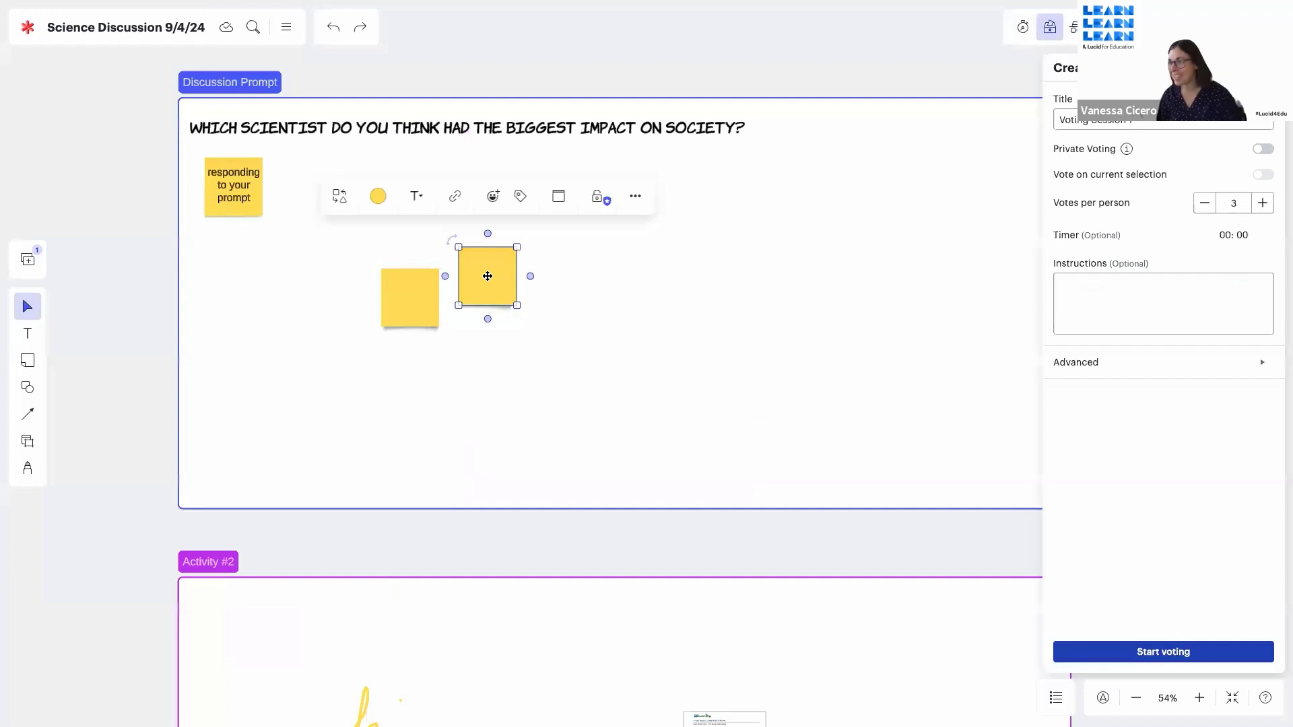
# - Start a voting session limited to the three sticky notes in the Discussion Prompt frame, with 1 vote per person
pyautogui.click(271, 222)
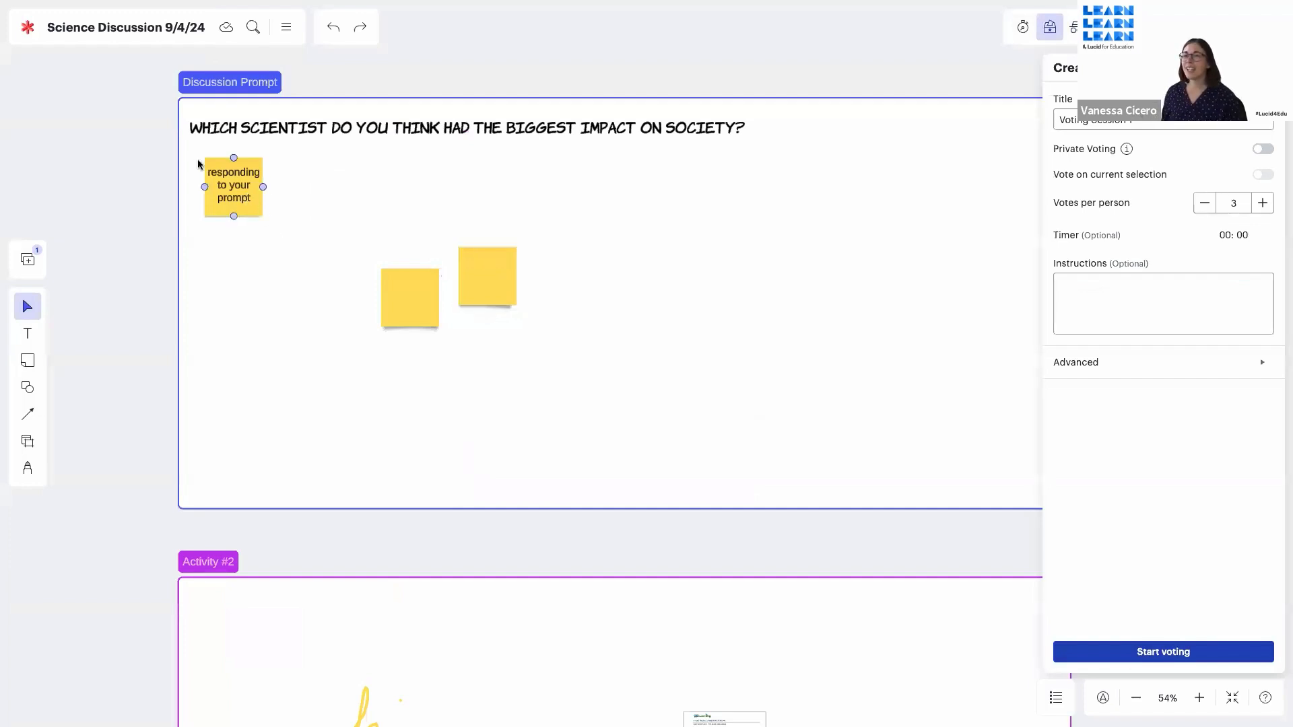
pyautogui.moveTo(190, 156); pyautogui.dragTo(635, 388)
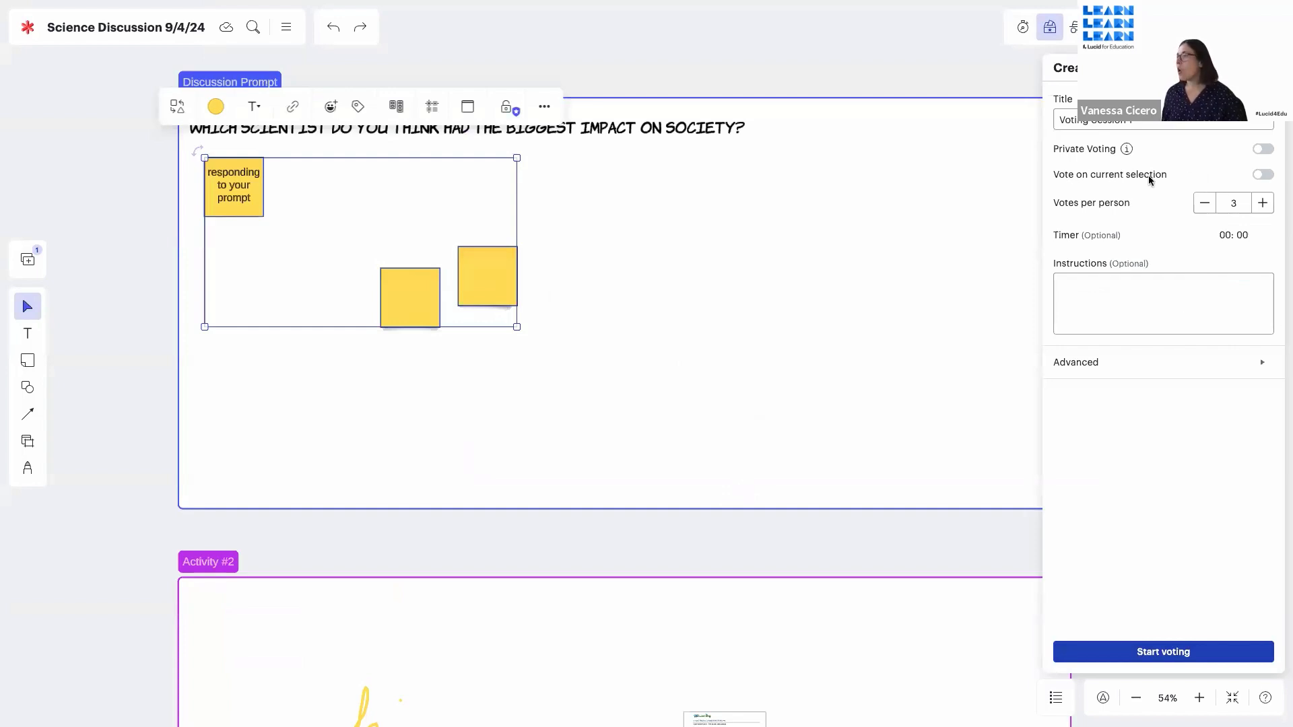
pyautogui.click(1259, 176)
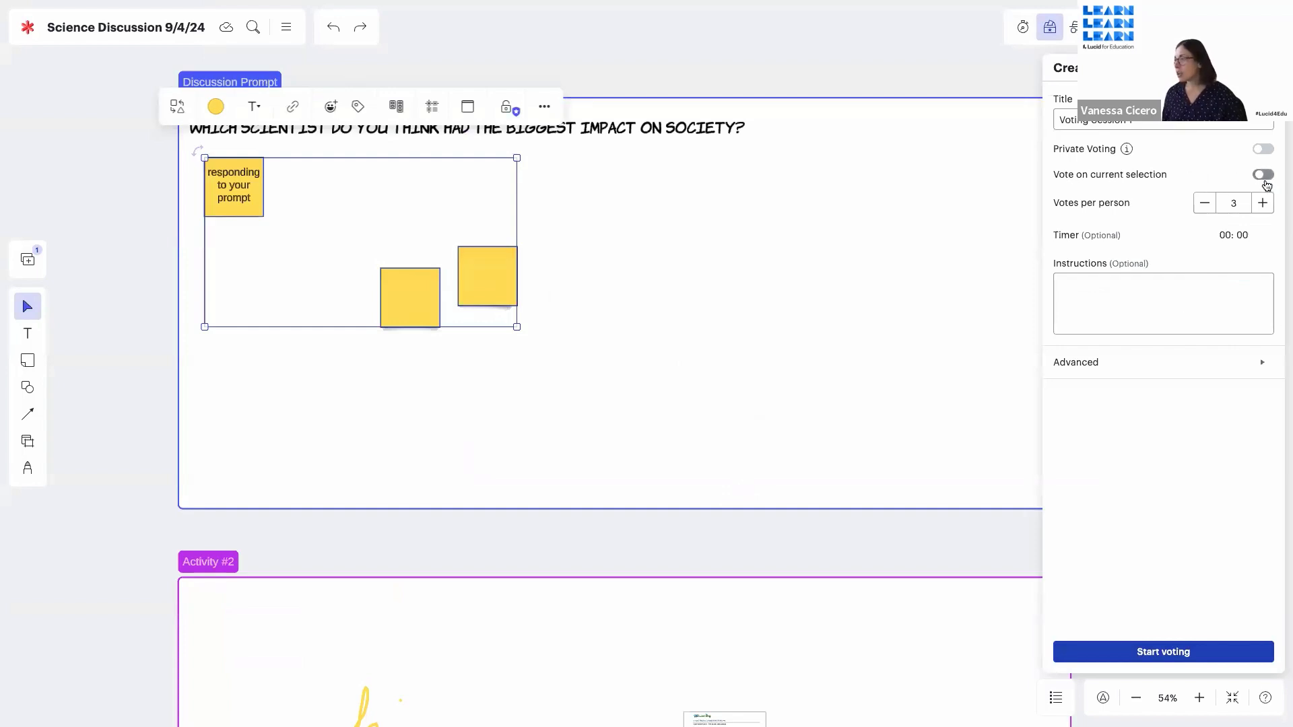
pyautogui.click(1204, 204)
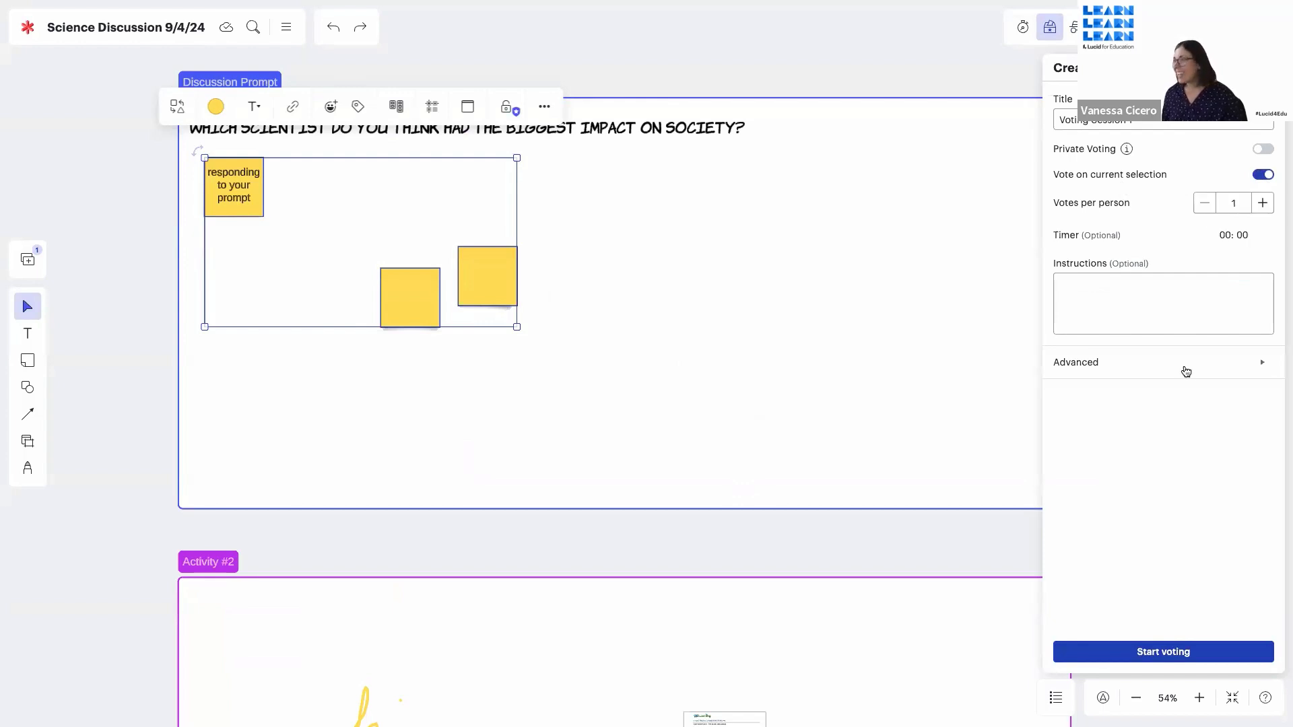
pyautogui.click(1079, 365)
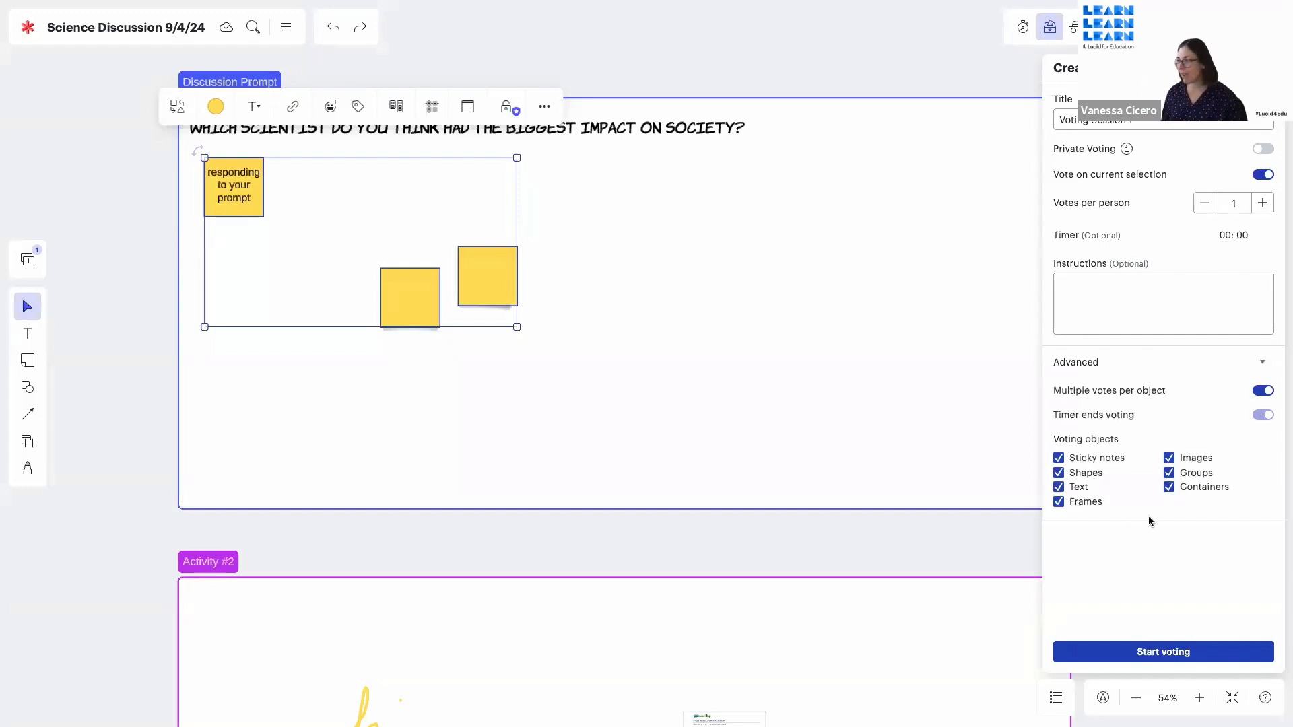
pyautogui.click(1198, 653)
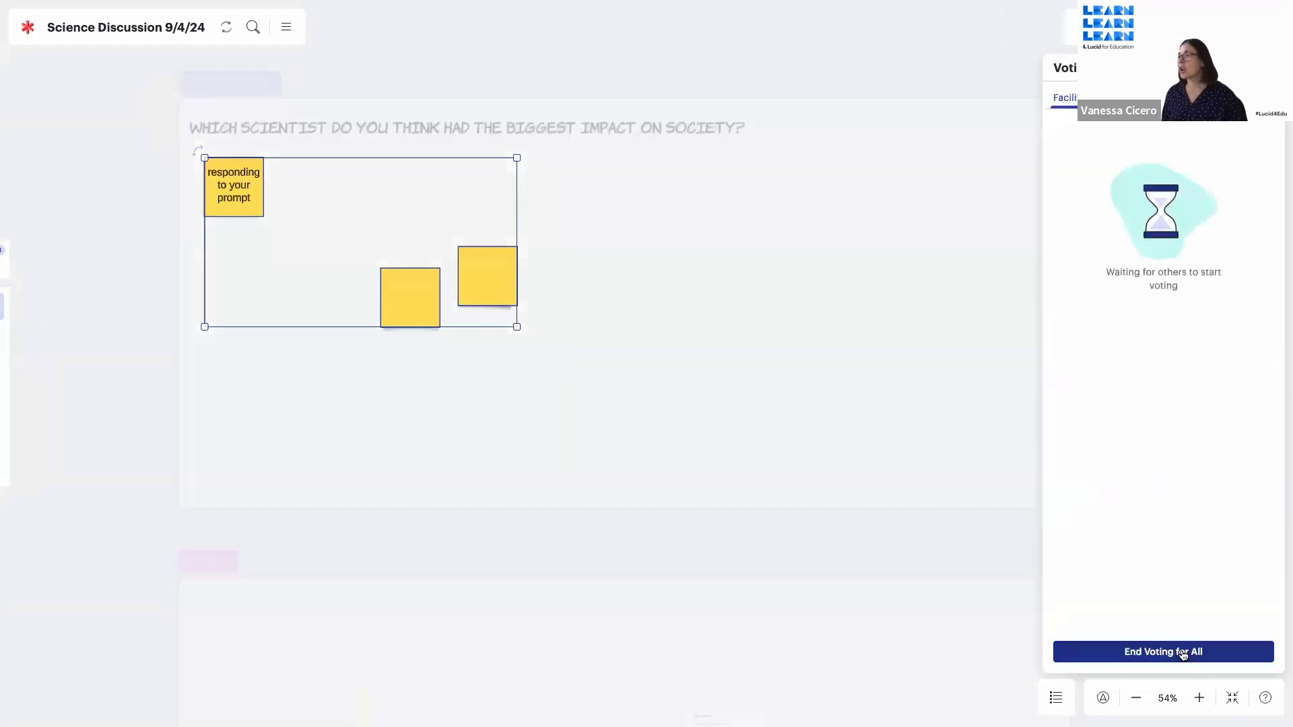
# - Cast one vote for the higher of the two blank sticky notes and end the voting session
pyautogui.click(588, 270)
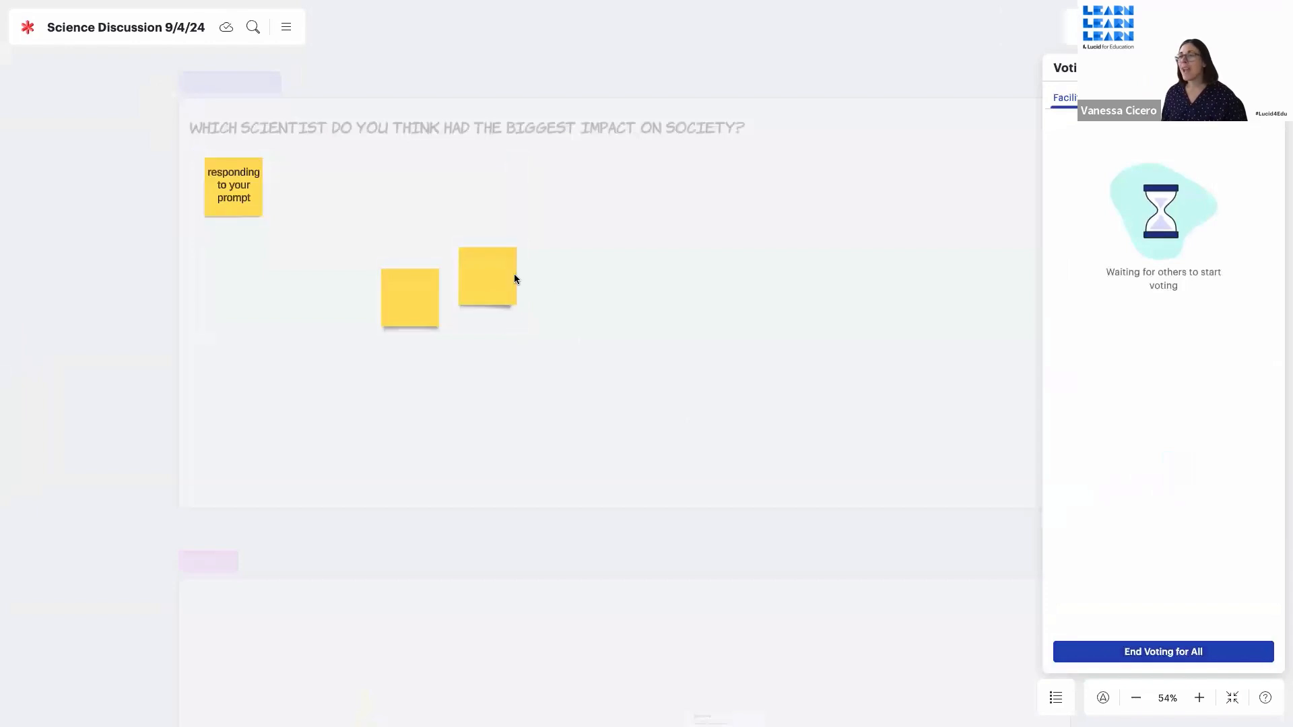
pyautogui.moveTo(232, 189)
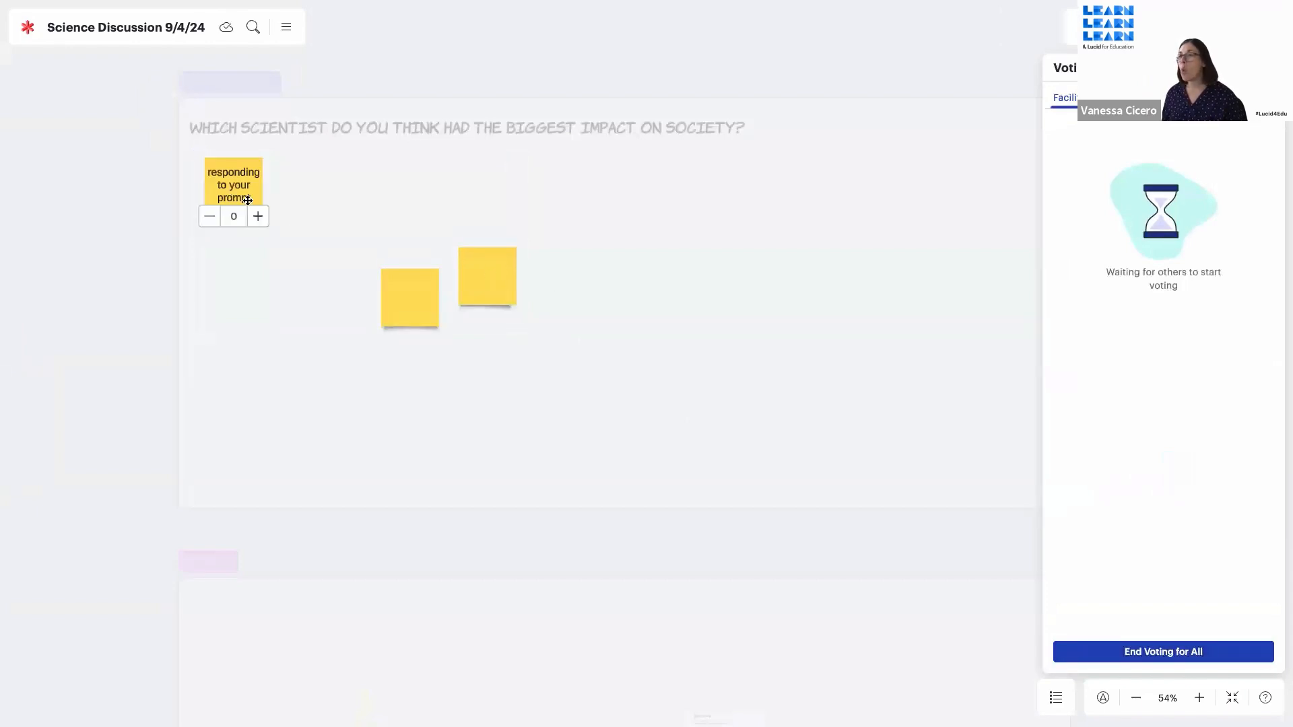
pyautogui.moveTo(503, 274)
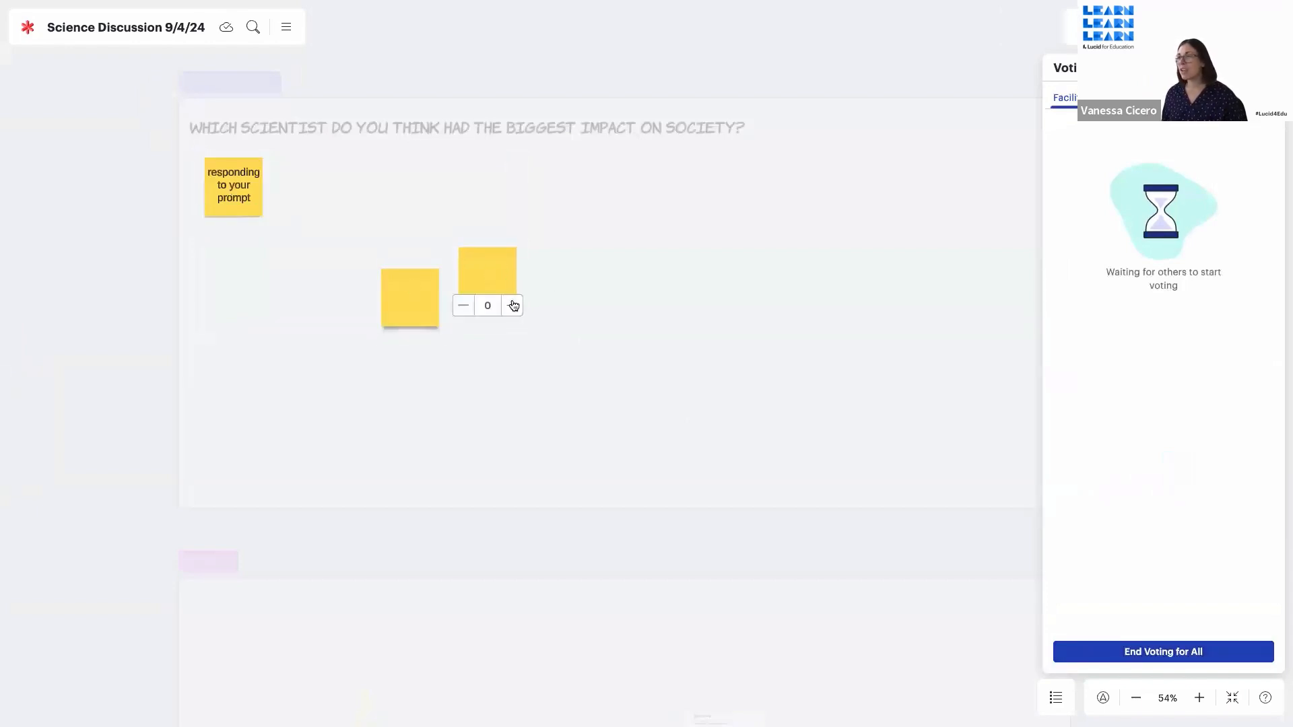
pyautogui.click(513, 305)
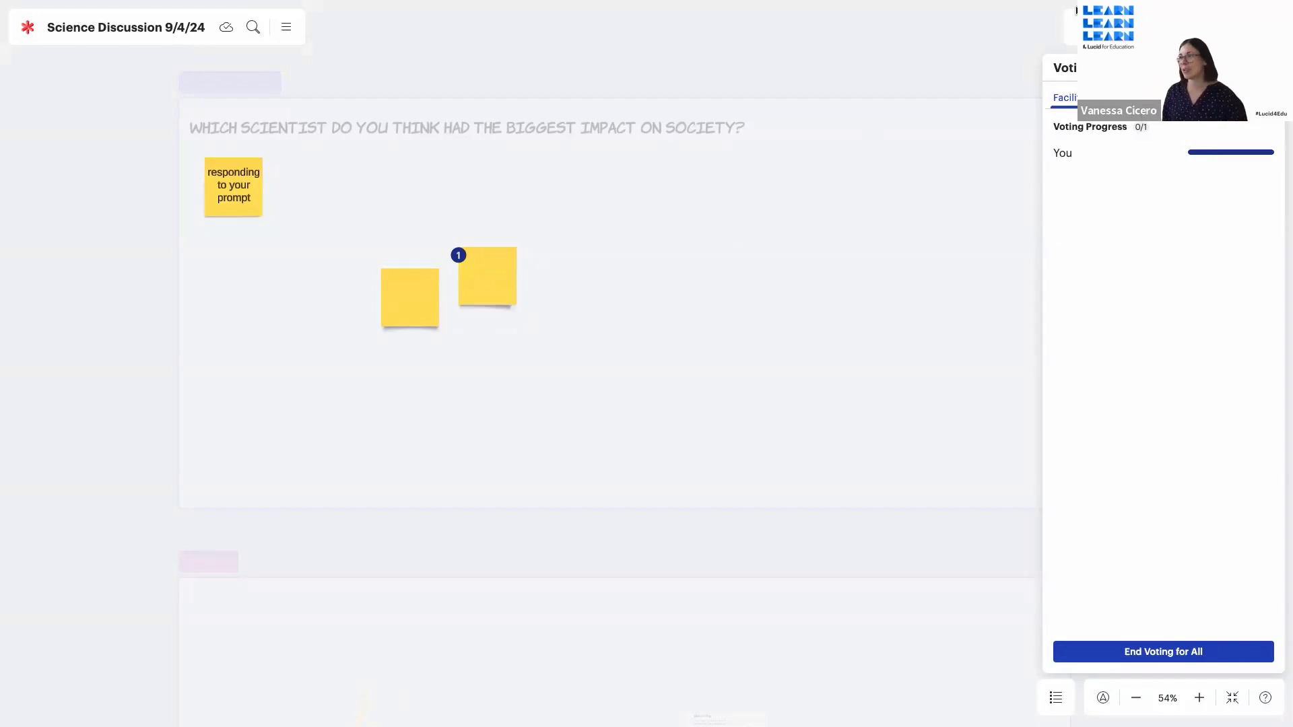
pyautogui.click(1083, 27)
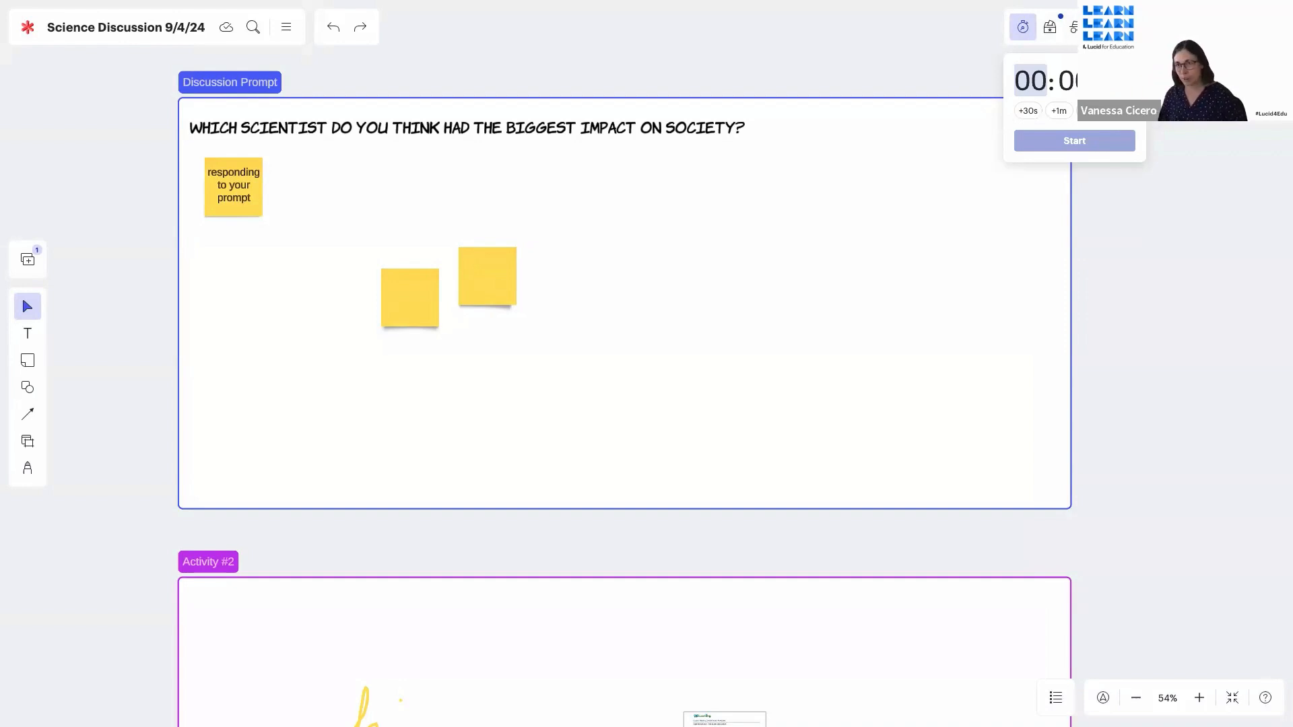
# - Exit full screen to show the board embedded in the Science Discussion Starter page in Canvas
pyautogui.click(1232, 697)
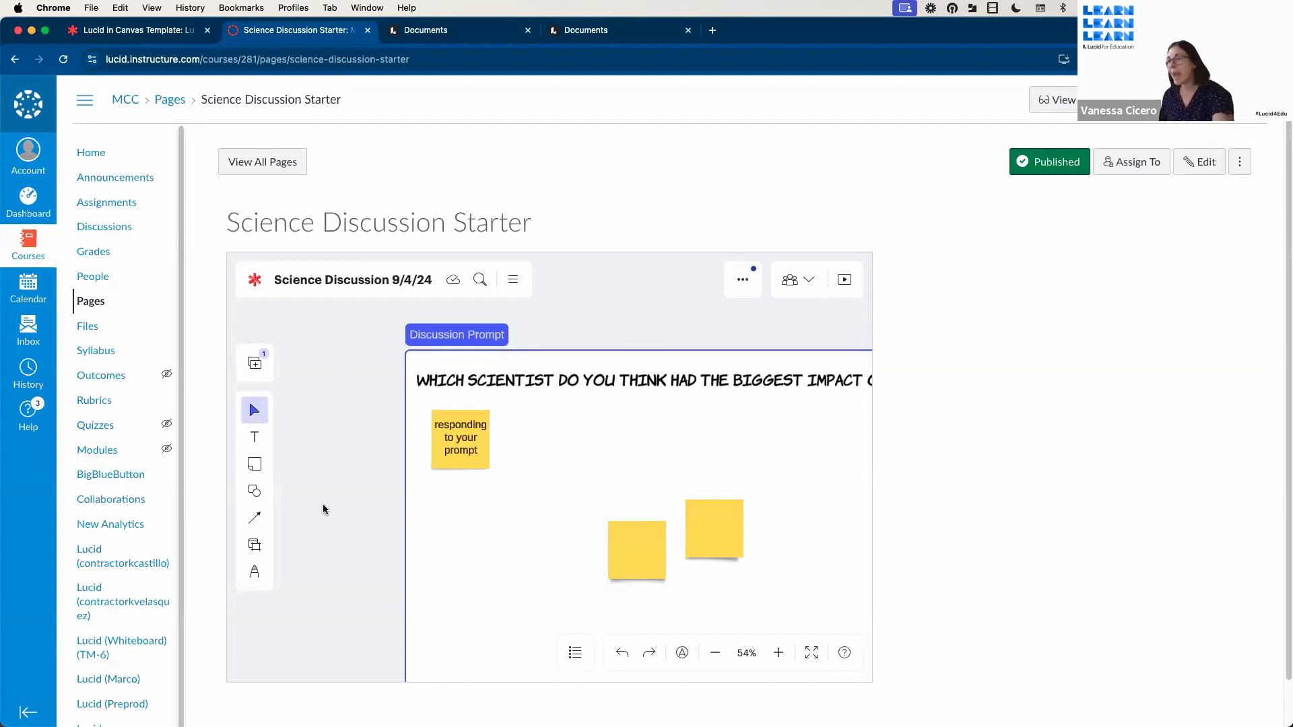
pyautogui.hscroll(-5, 323, 506)
pyautogui.hscroll(6, 323, 506)
pyautogui.scroll(-5, 322, 504)
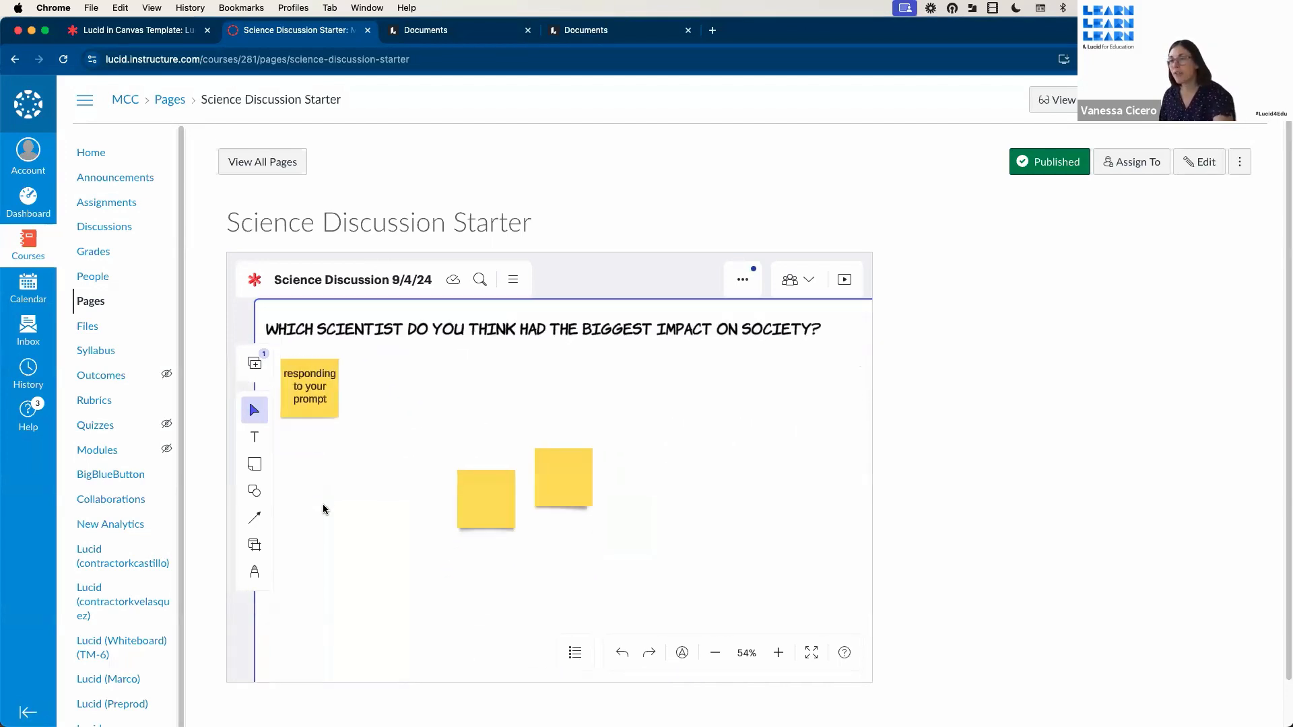
# - Examine the embedded board, covering the Discussion Prompt frame with its sticky notes and the overview of both frames
pyautogui.scroll(7, 321, 503)
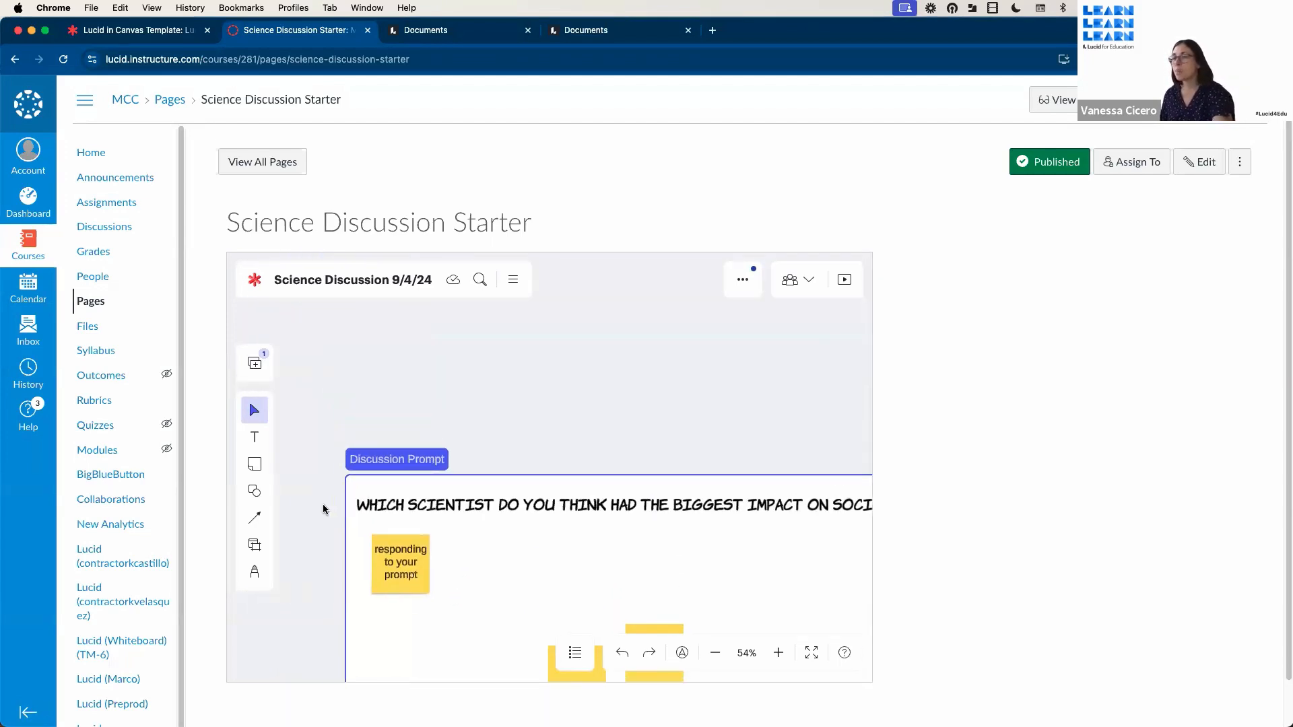
pyautogui.scroll(5, 322, 504)
pyautogui.scroll(-6, 322, 504)
pyautogui.scroll(4, 322, 503)
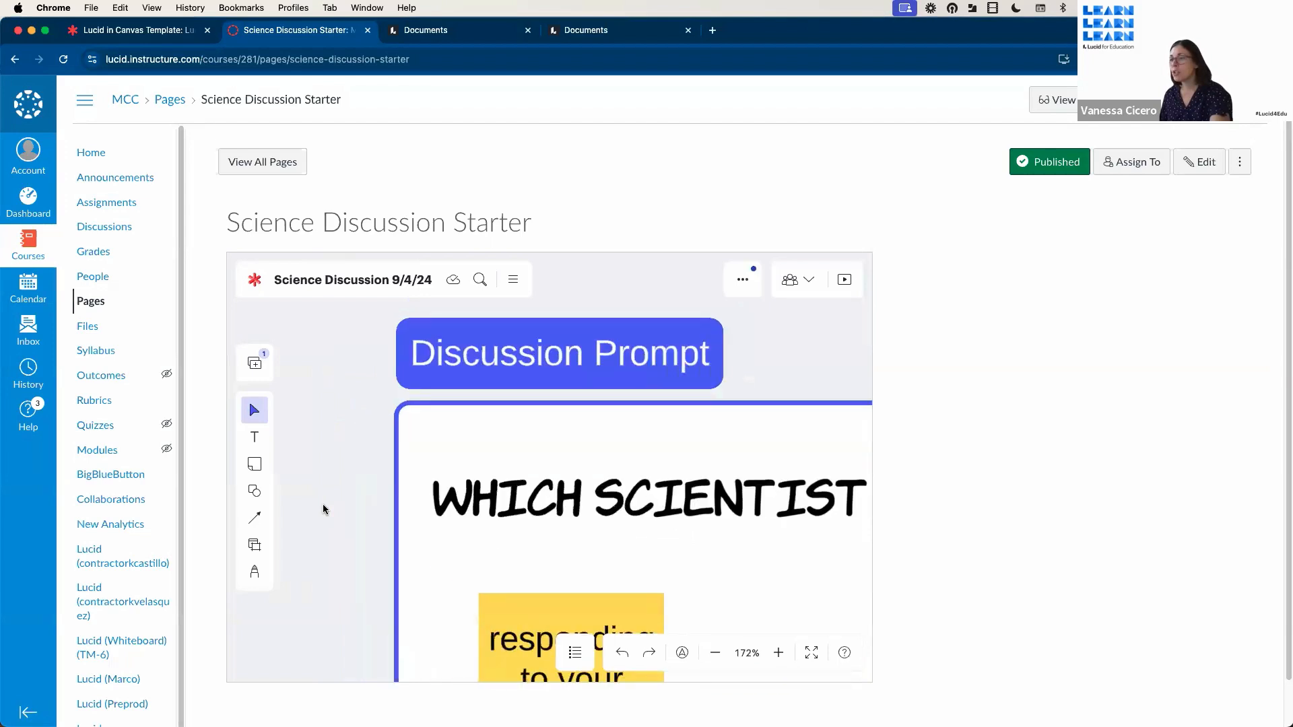
pyautogui.scroll(-4, 322, 503)
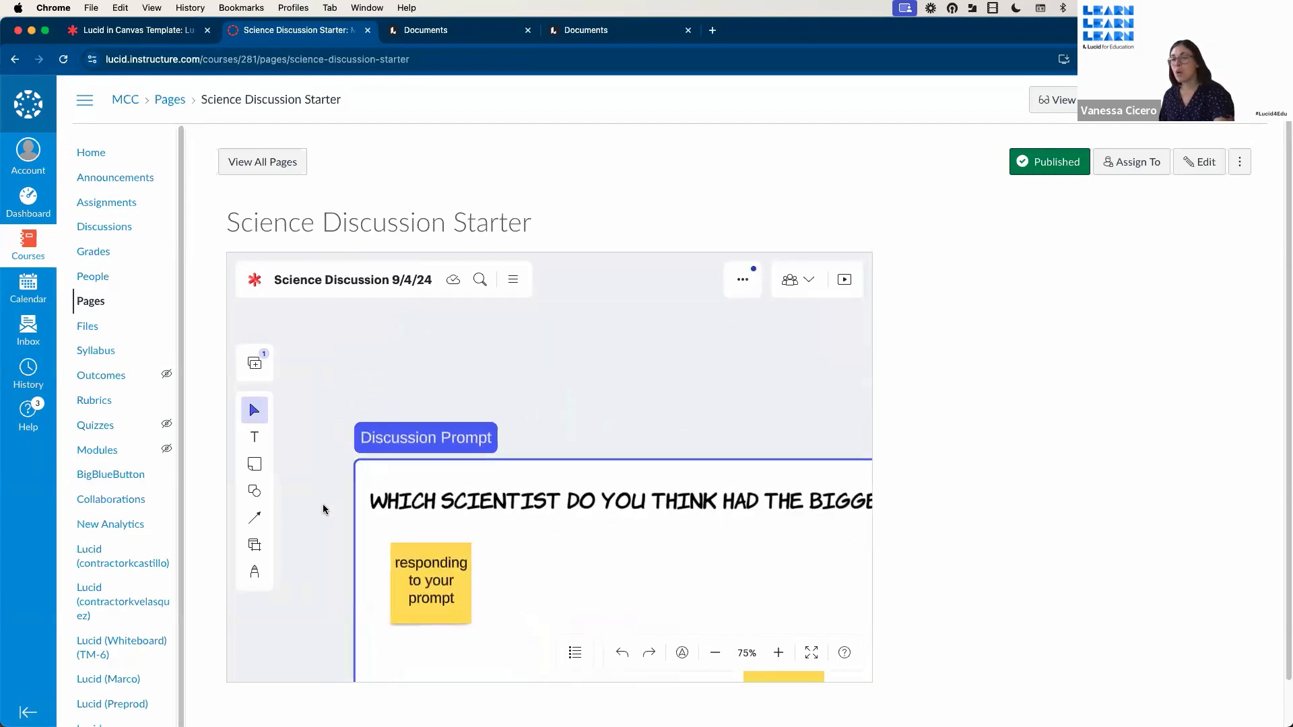
pyautogui.hscroll(-3, 322, 504)
pyautogui.hscroll(5, 322, 503)
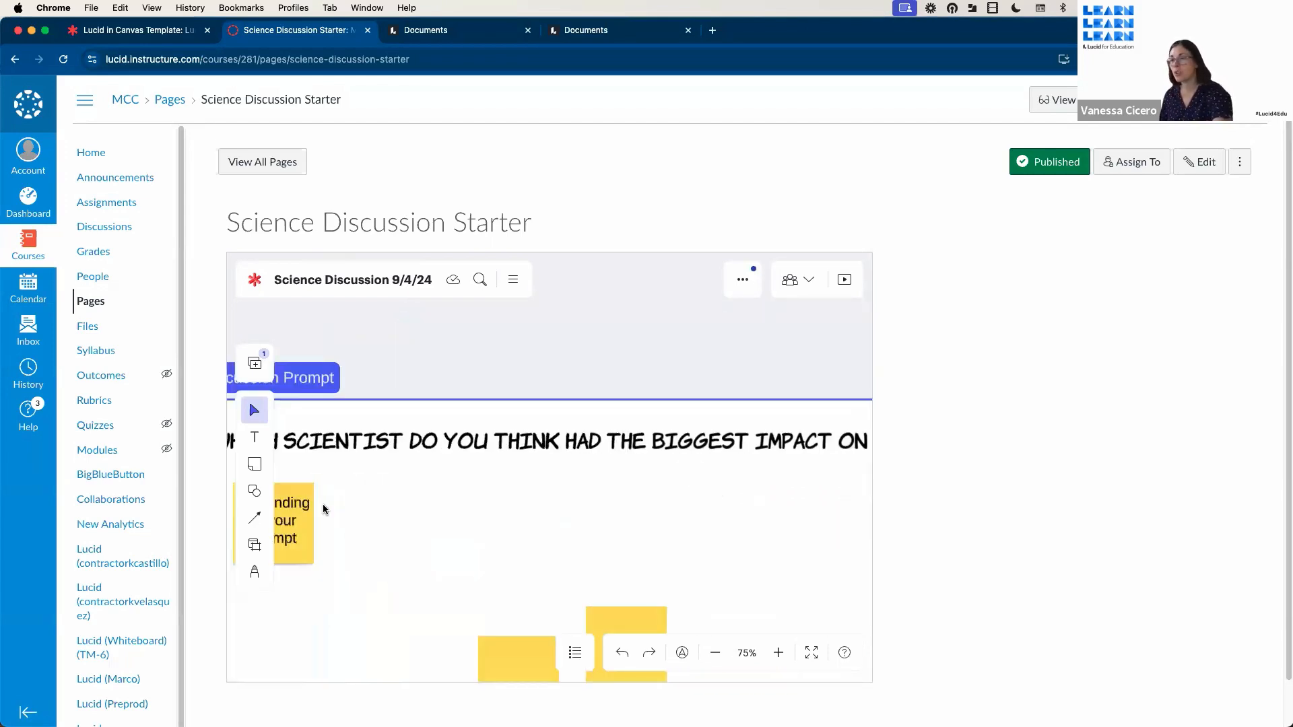
pyautogui.scroll(1, 321, 504)
pyautogui.hscroll(-3, 322, 503)
pyautogui.scroll(-5, 322, 504)
pyautogui.hscroll(6, 321, 504)
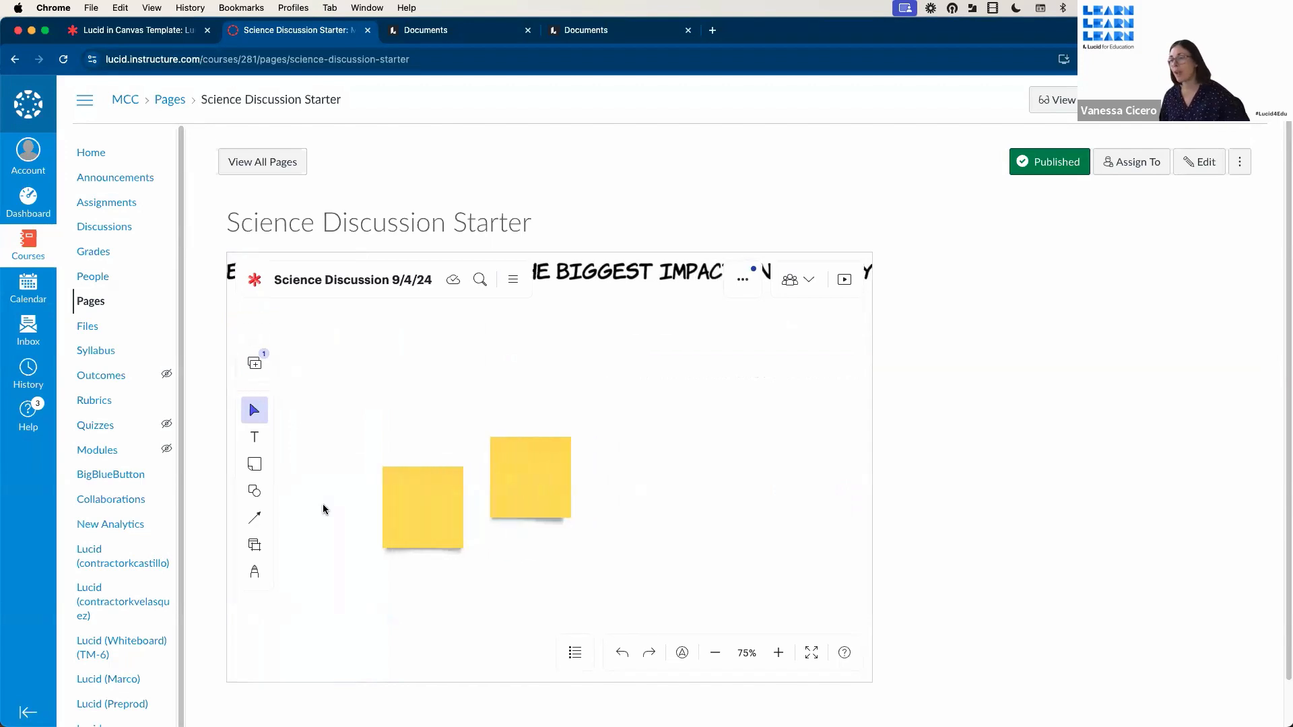
pyautogui.scroll(-3, 322, 507)
pyautogui.scroll(5, 322, 506)
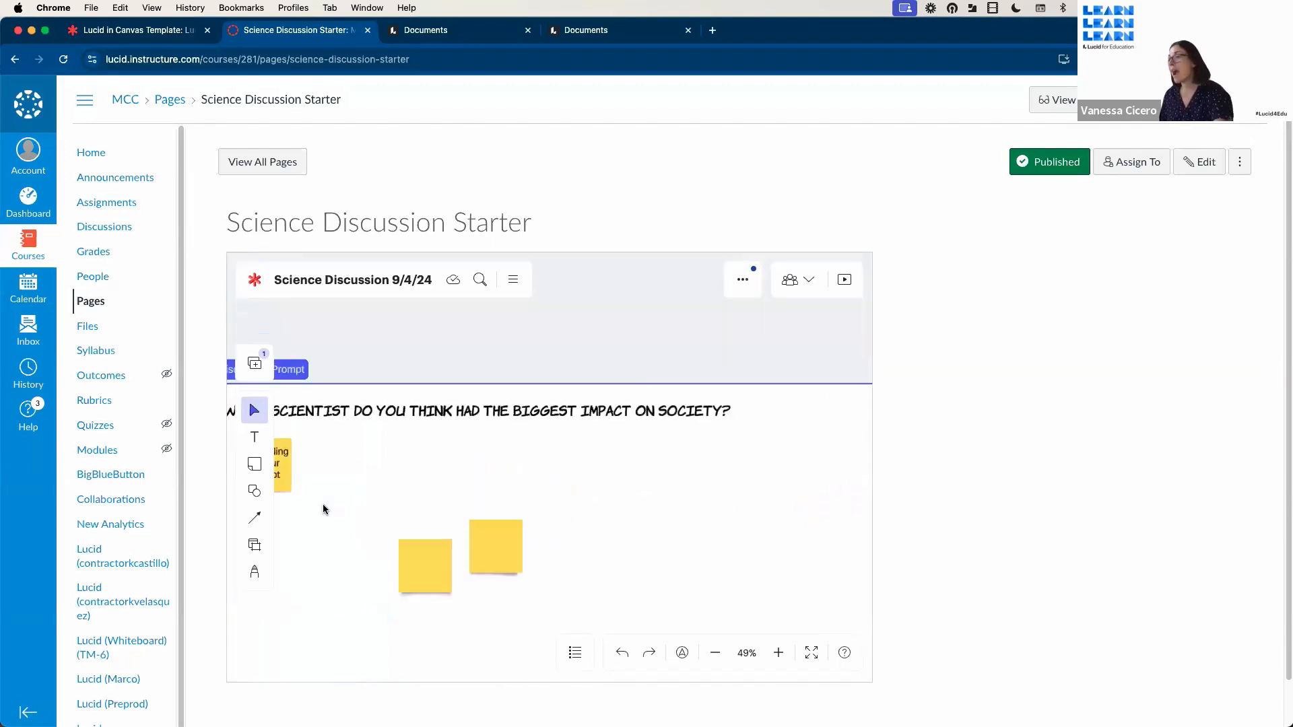
pyautogui.hscroll(-2, 322, 506)
pyautogui.scroll(-5, 323, 508)
pyautogui.hscroll(-2, 324, 509)
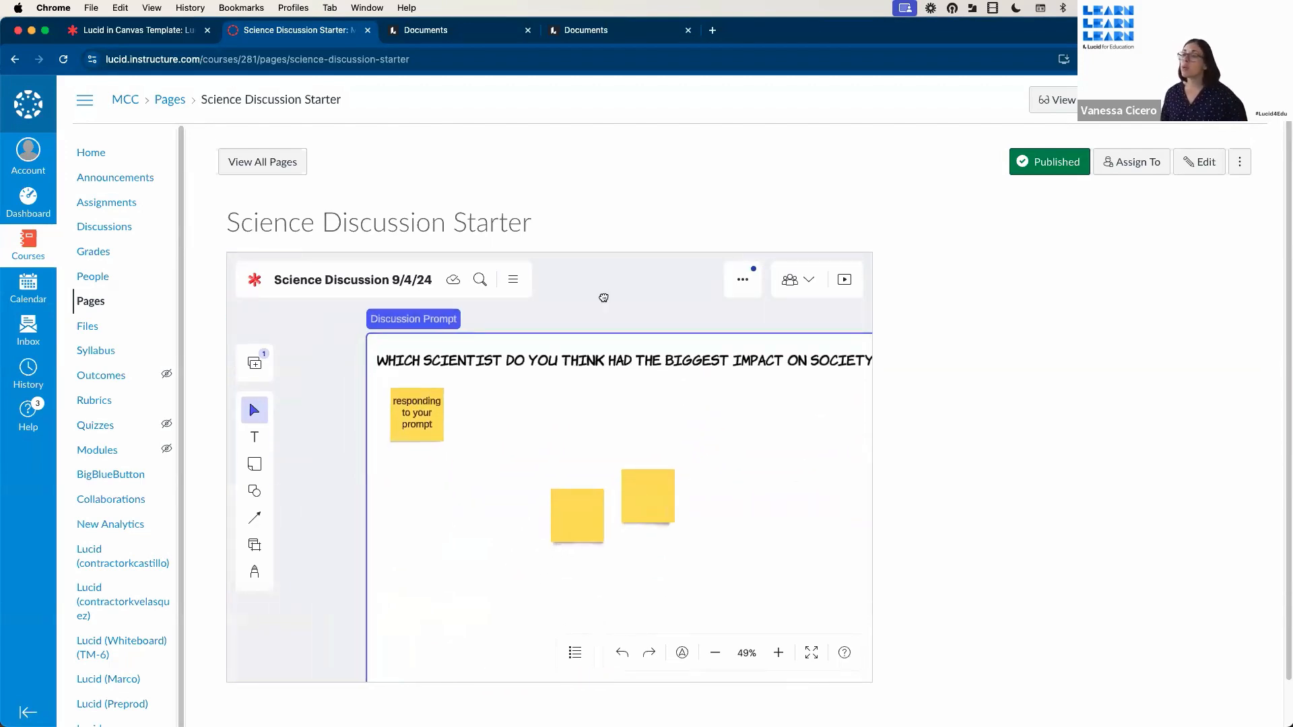
pyautogui.moveTo(603, 297); pyautogui.dragTo(560, 398)
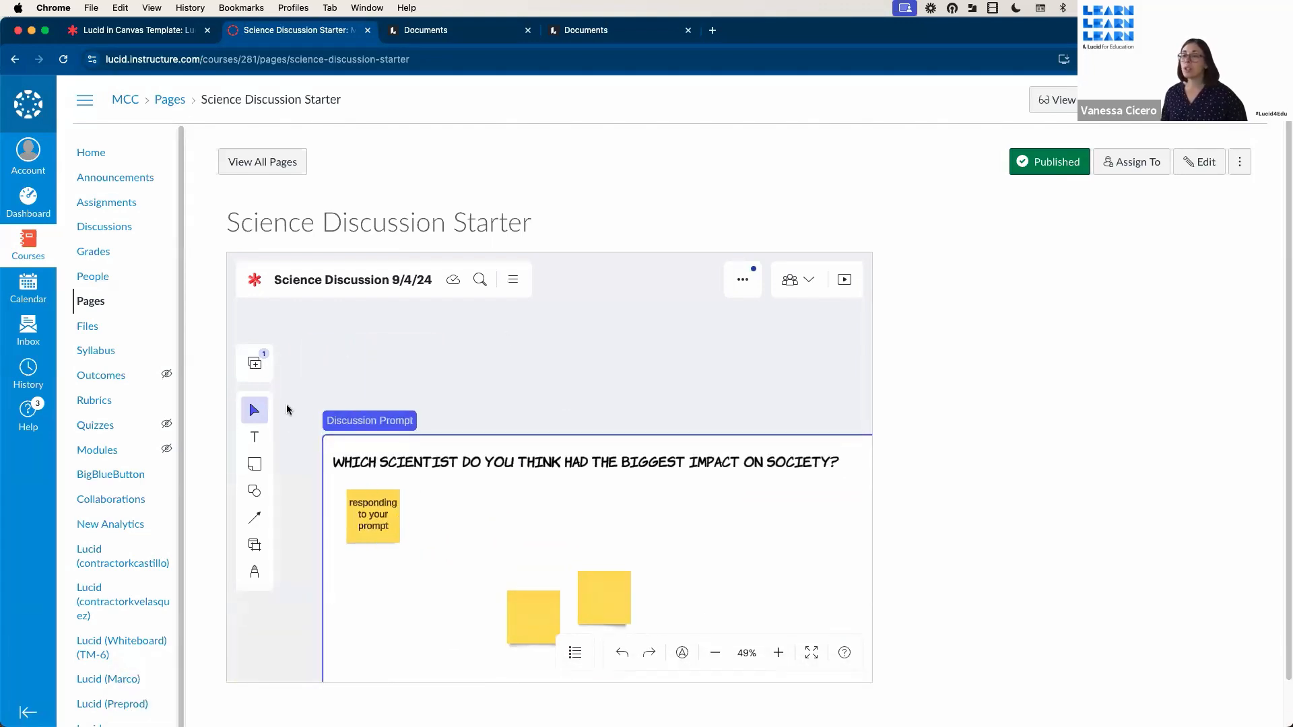
pyautogui.click(381, 516)
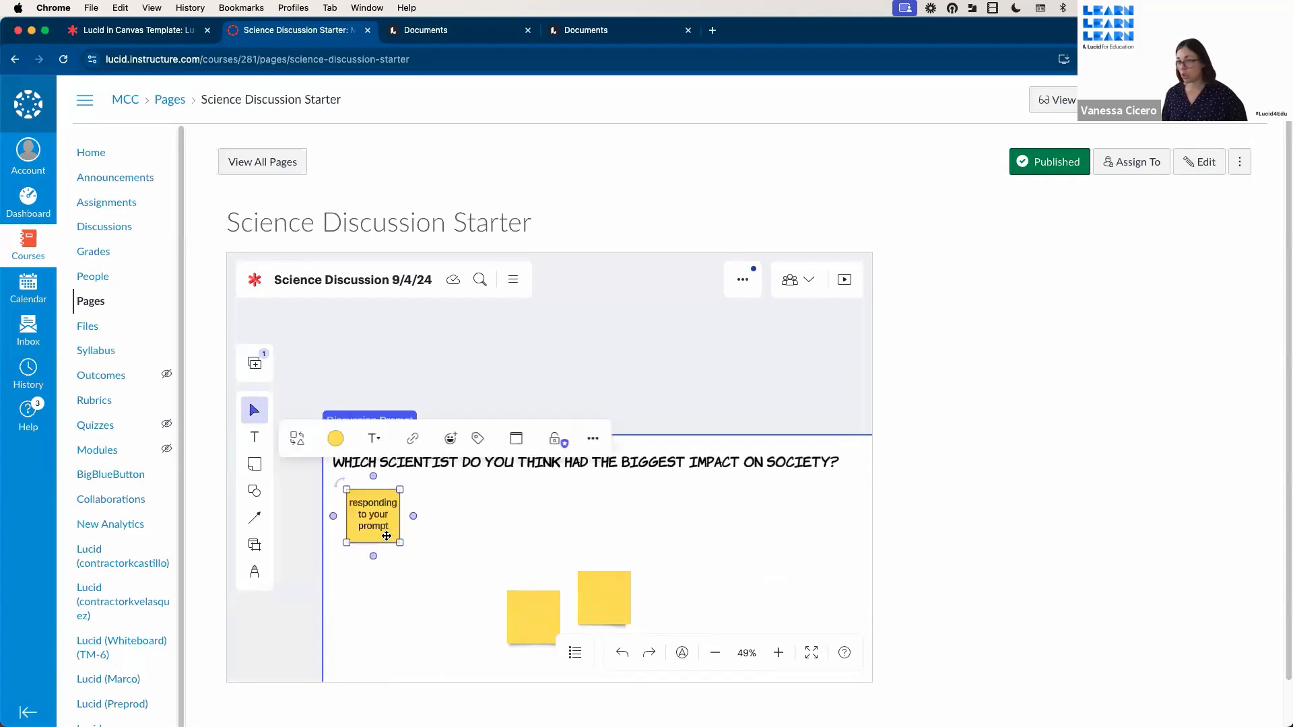
pyautogui.click(478, 551)
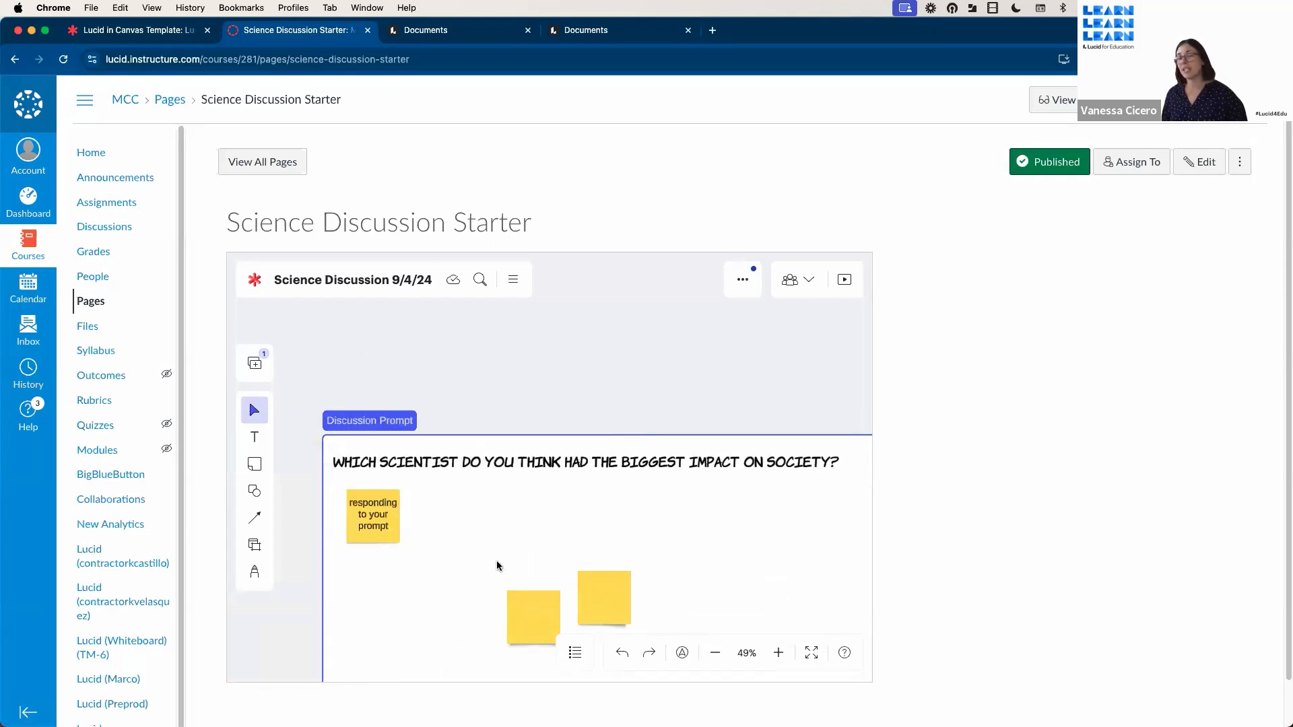
pyautogui.scroll(-5, 519, 382)
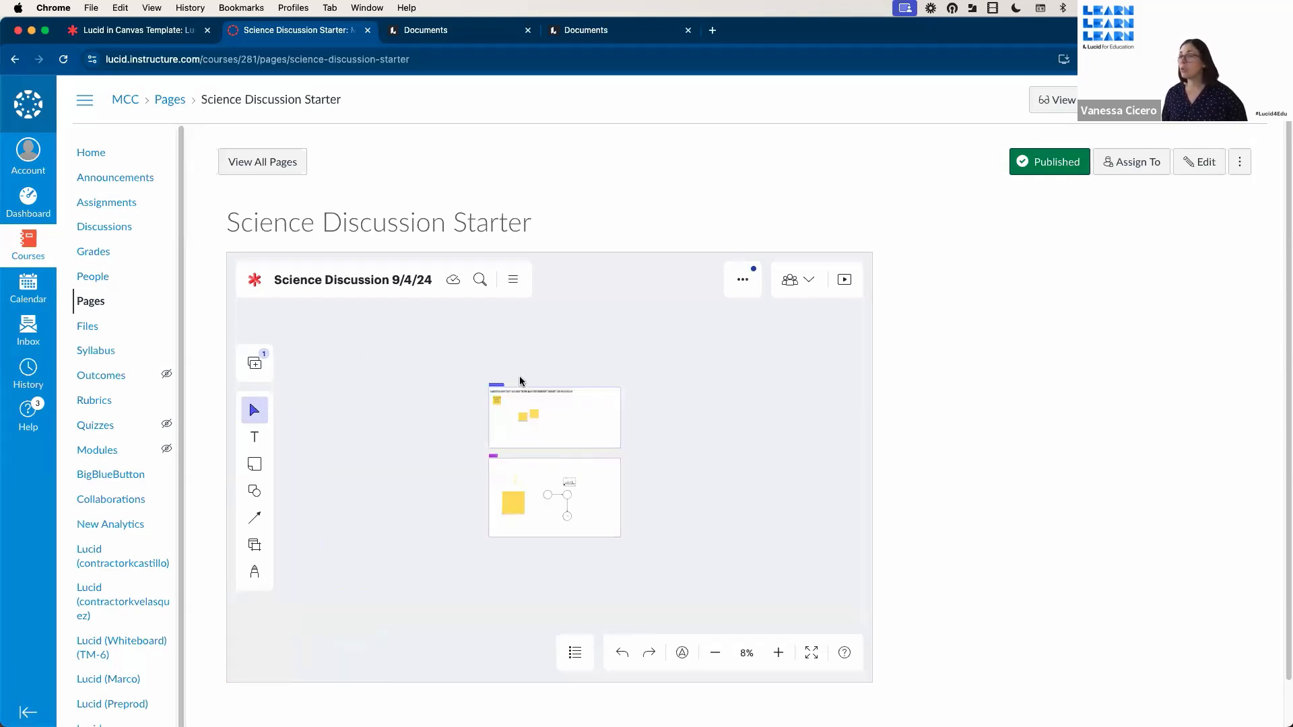
pyautogui.scroll(8, 519, 386)
pyautogui.scroll(-8, 518, 389)
pyautogui.scroll(5, 518, 389)
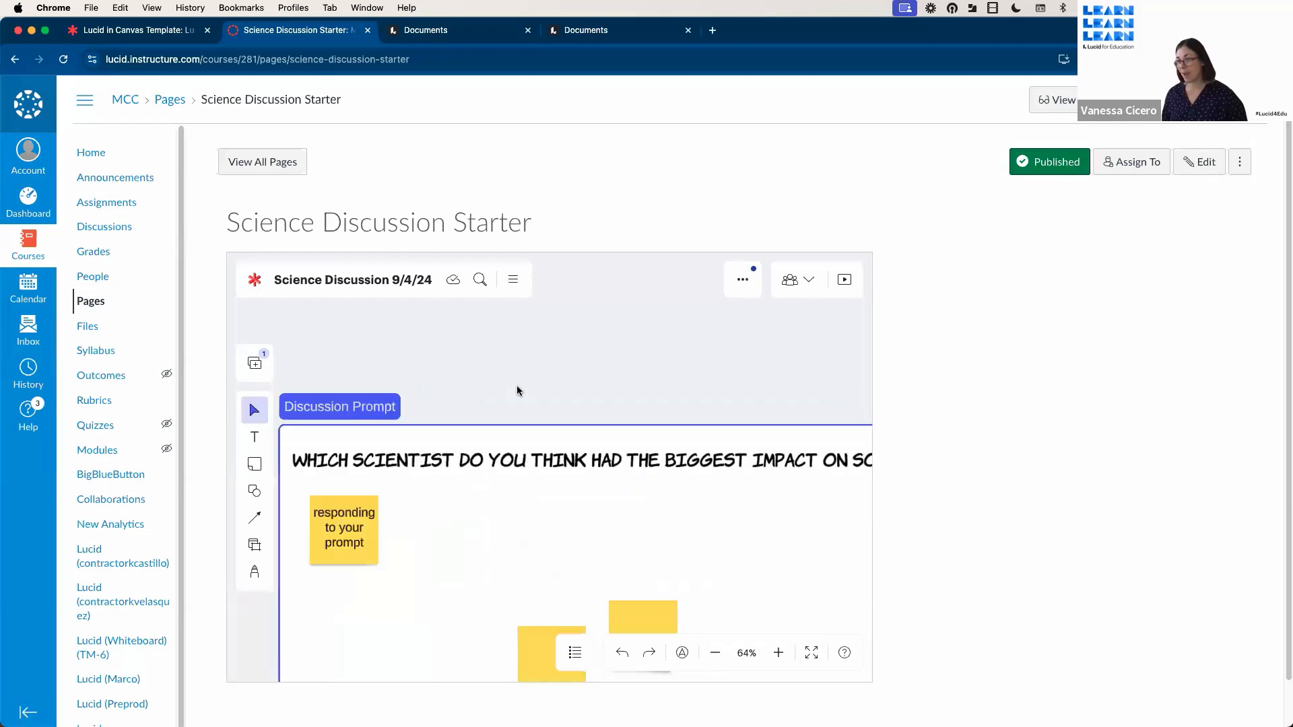
pyautogui.scroll(-4, 518, 389)
# - Open the course's assignments list in Canvas, and in Lucid create a document from the Education template Two-set Venn diagram under Higher ed
pyautogui.click(133, 205)
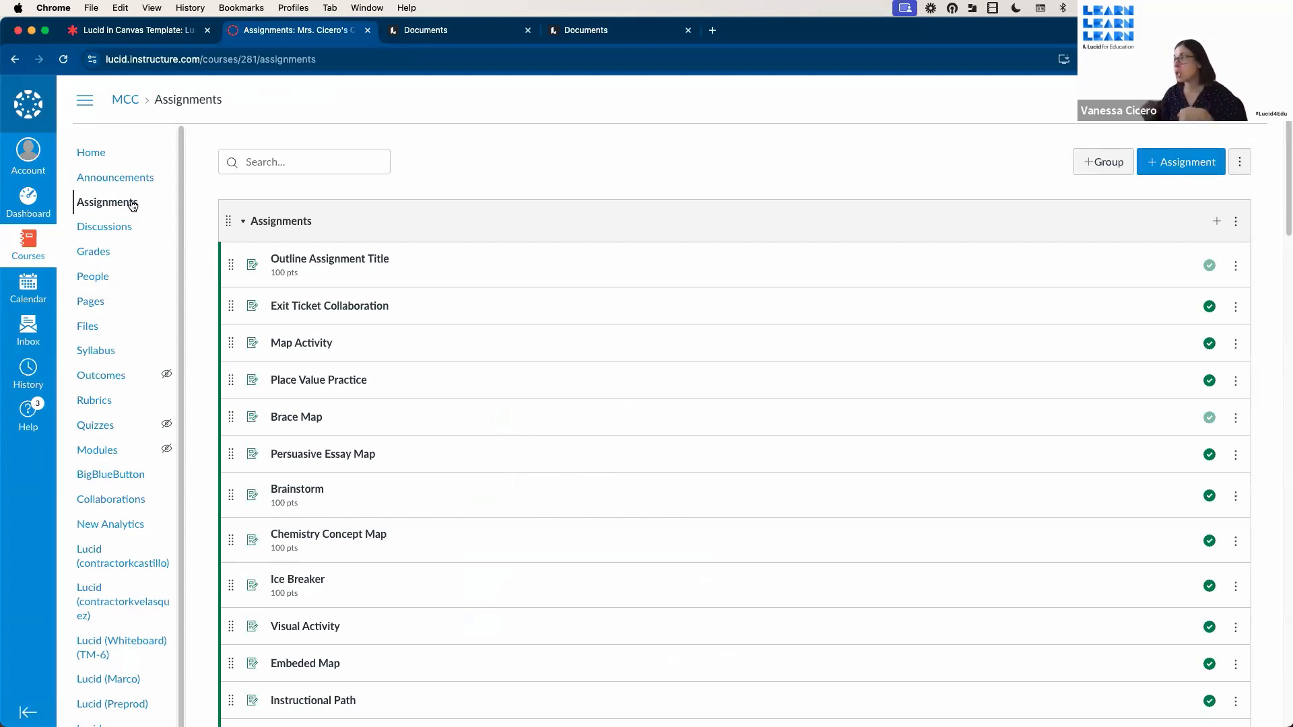
pyautogui.click(447, 39)
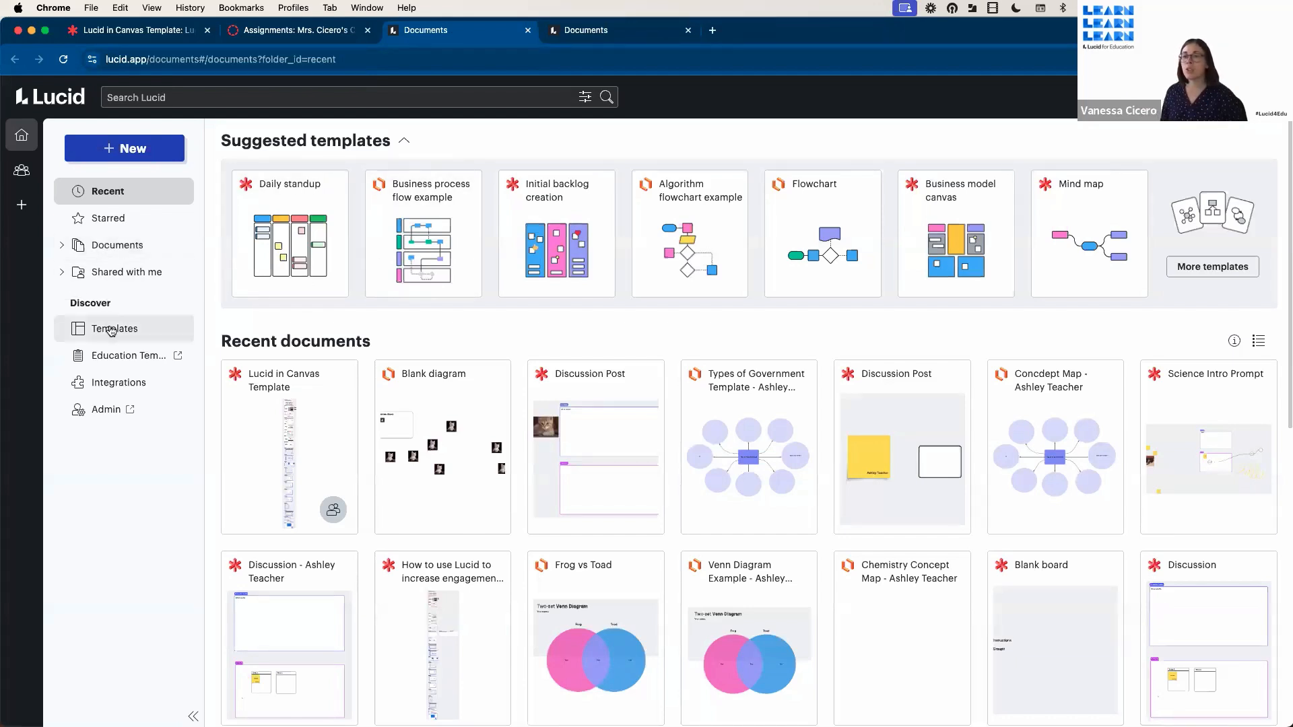
pyautogui.click(112, 330)
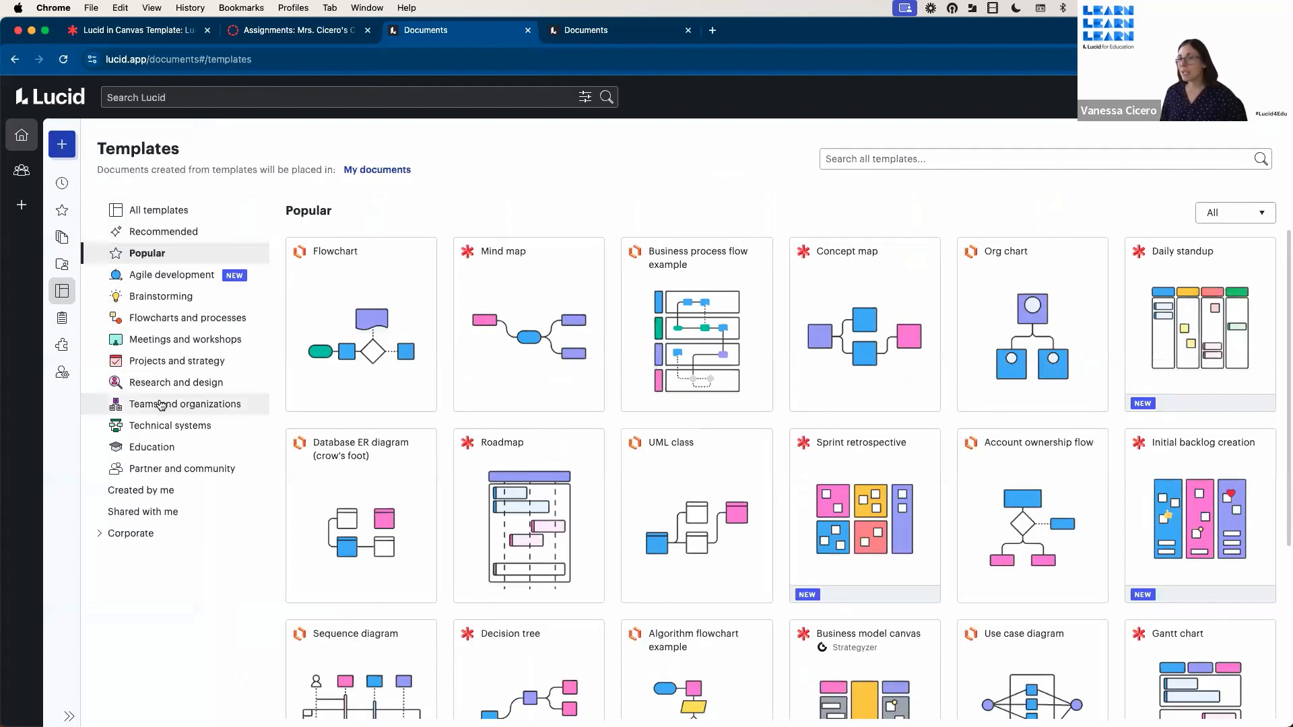
pyautogui.click(159, 447)
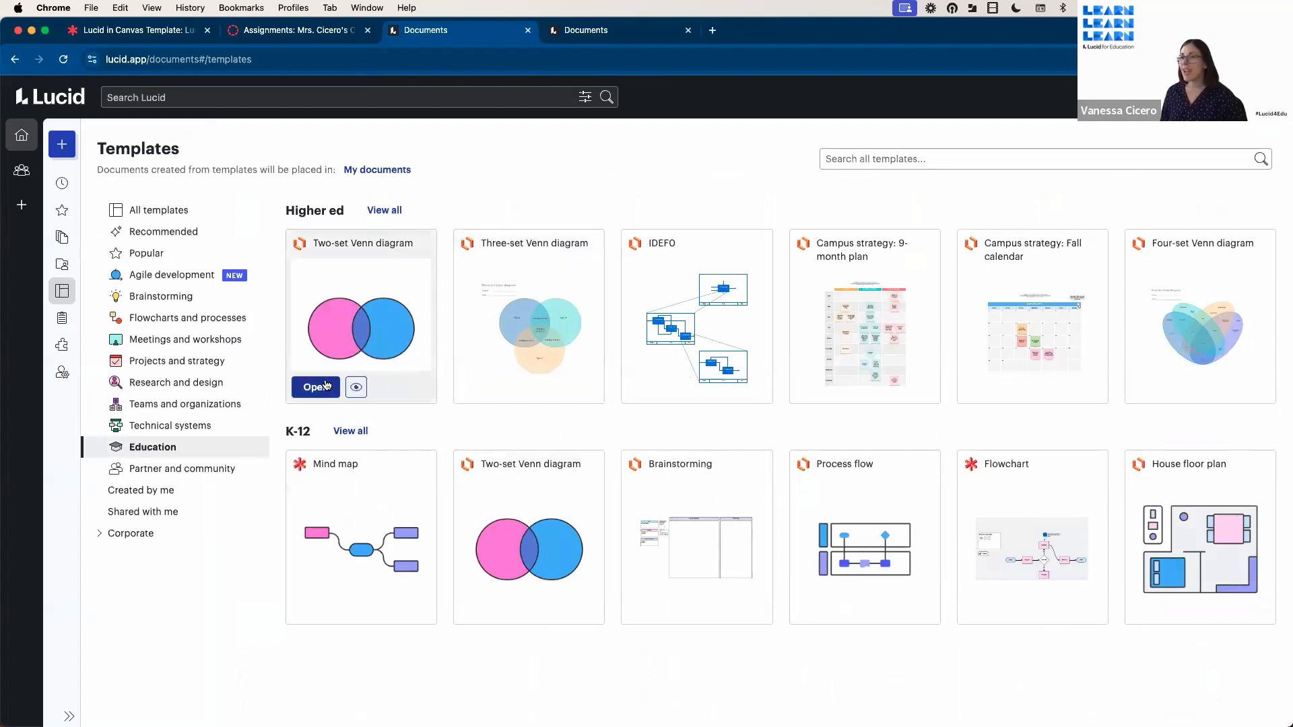
pyautogui.click(315, 387)
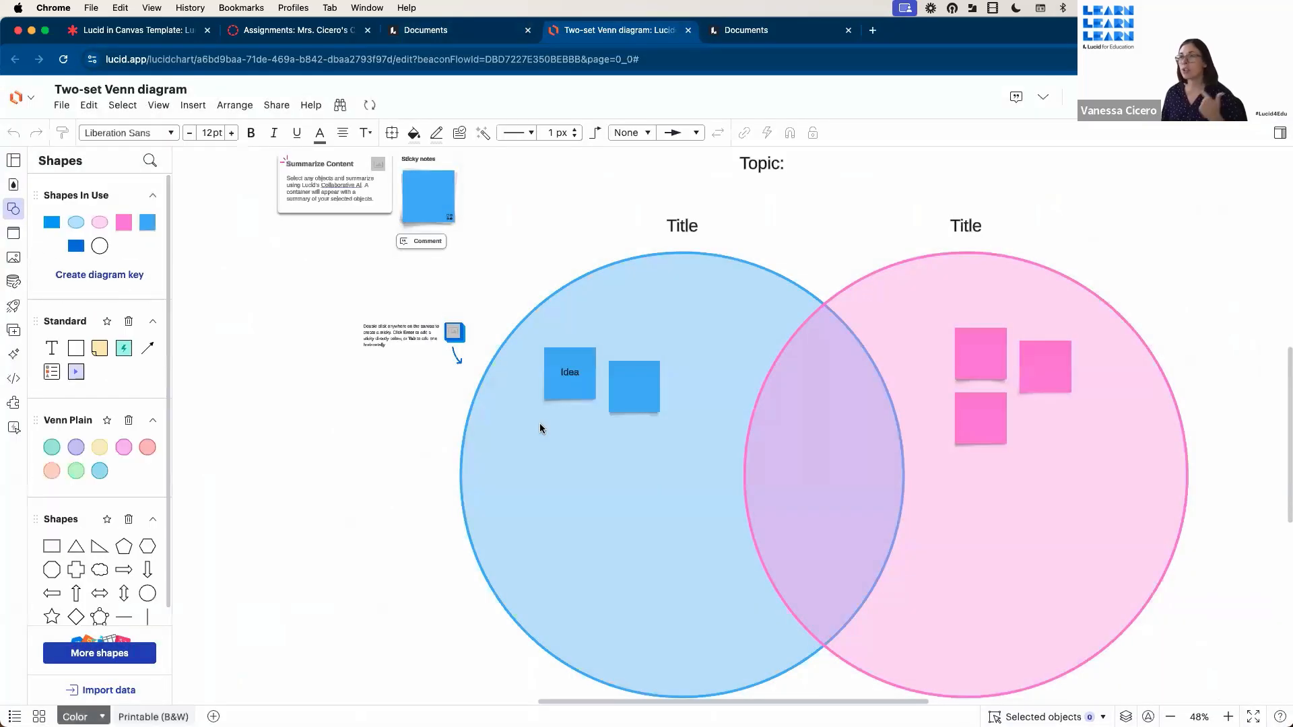
# - Move the Topic text box up and to the left above the Venn diagram and replace its text with "Instructions"
pyautogui.click(703, 228)
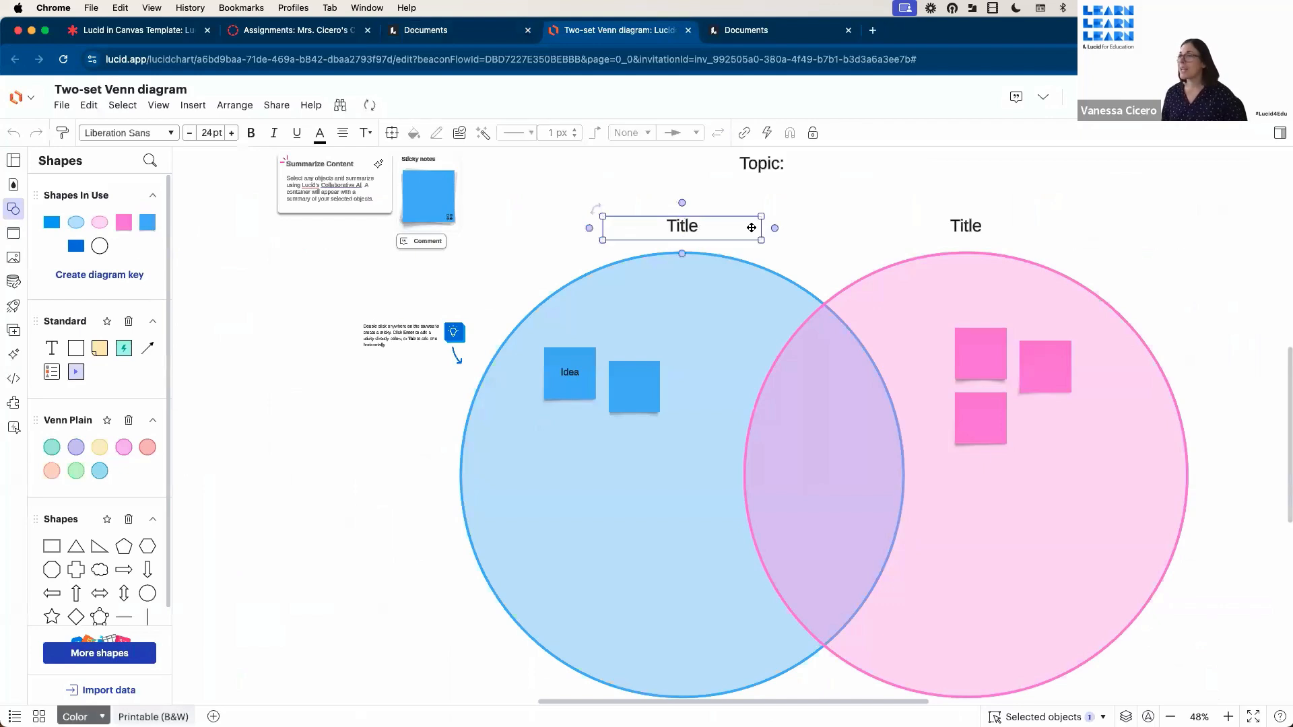
pyautogui.click(966, 226)
pyautogui.moveTo(746, 167); pyautogui.dragTo(575, 200)
pyautogui.doubleClick(598, 196)
pyautogui.write('Instructions')
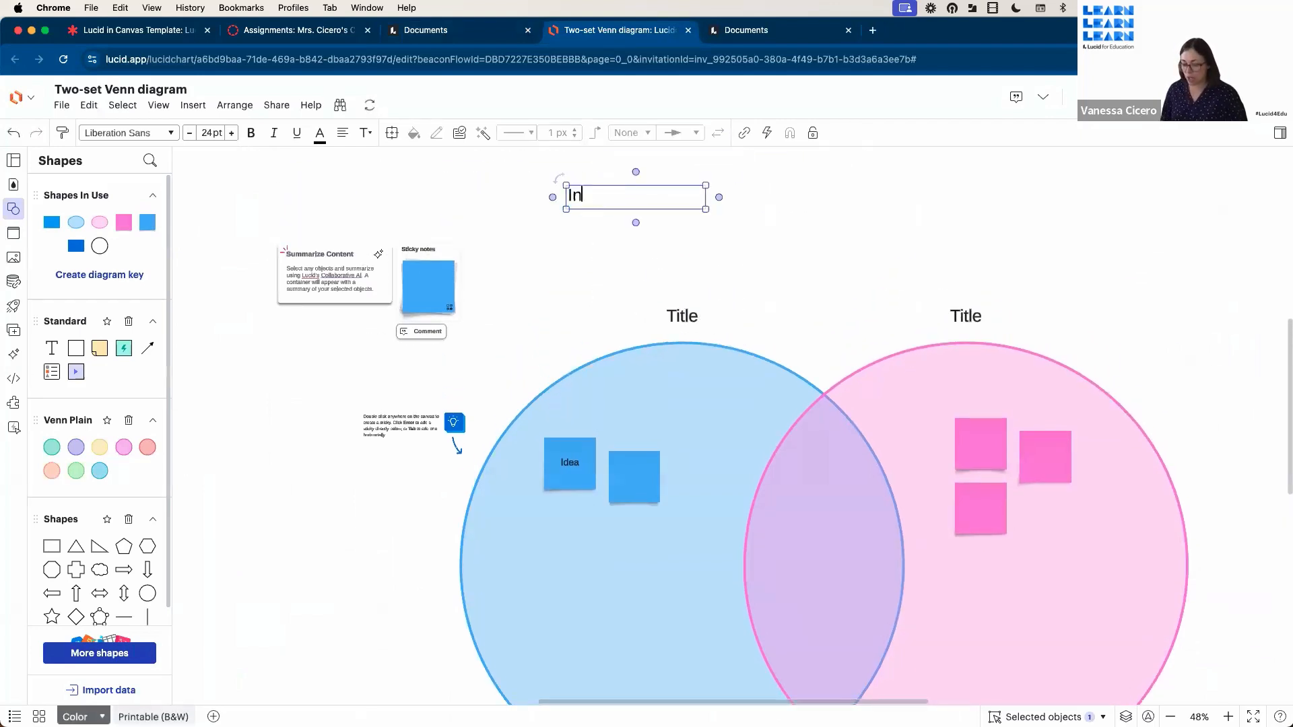
pyautogui.click(1011, 215)
# - Rename the Venn diagram document as "Assignment for This"
pyautogui.click(148, 83)
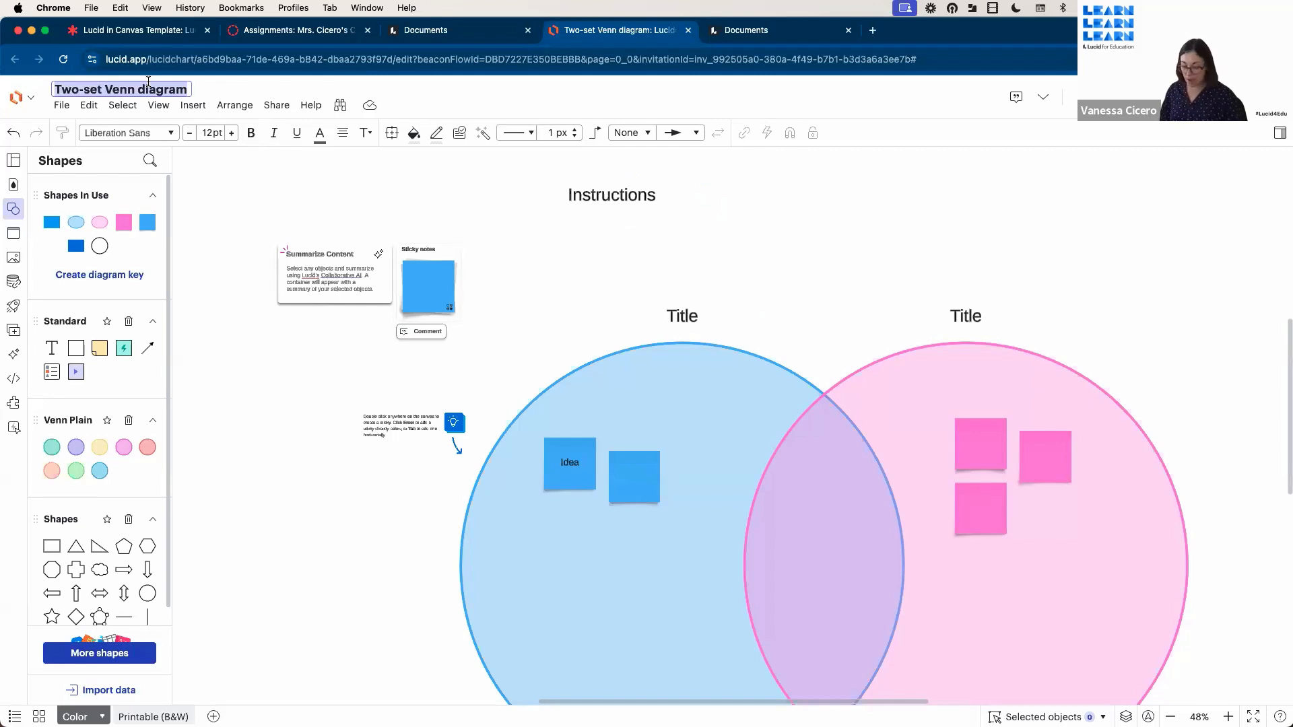
pyautogui.write('A')
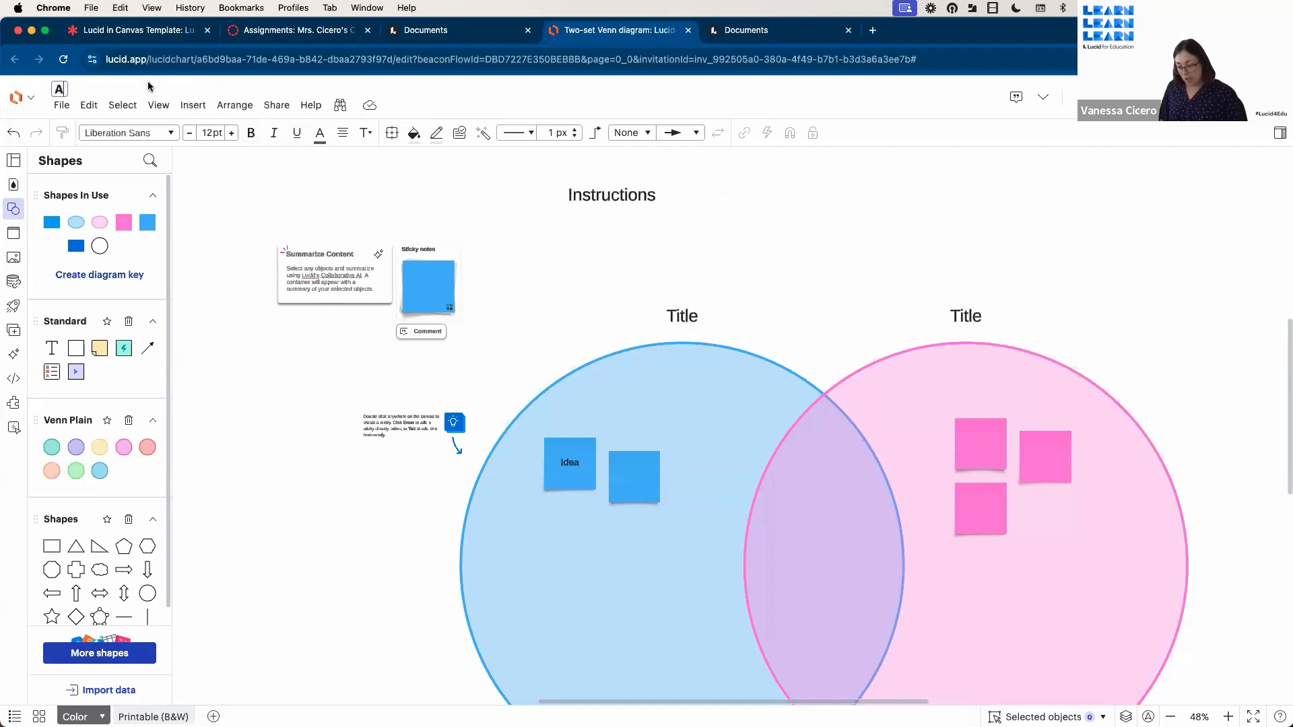
pyautogui.write('ssignment')
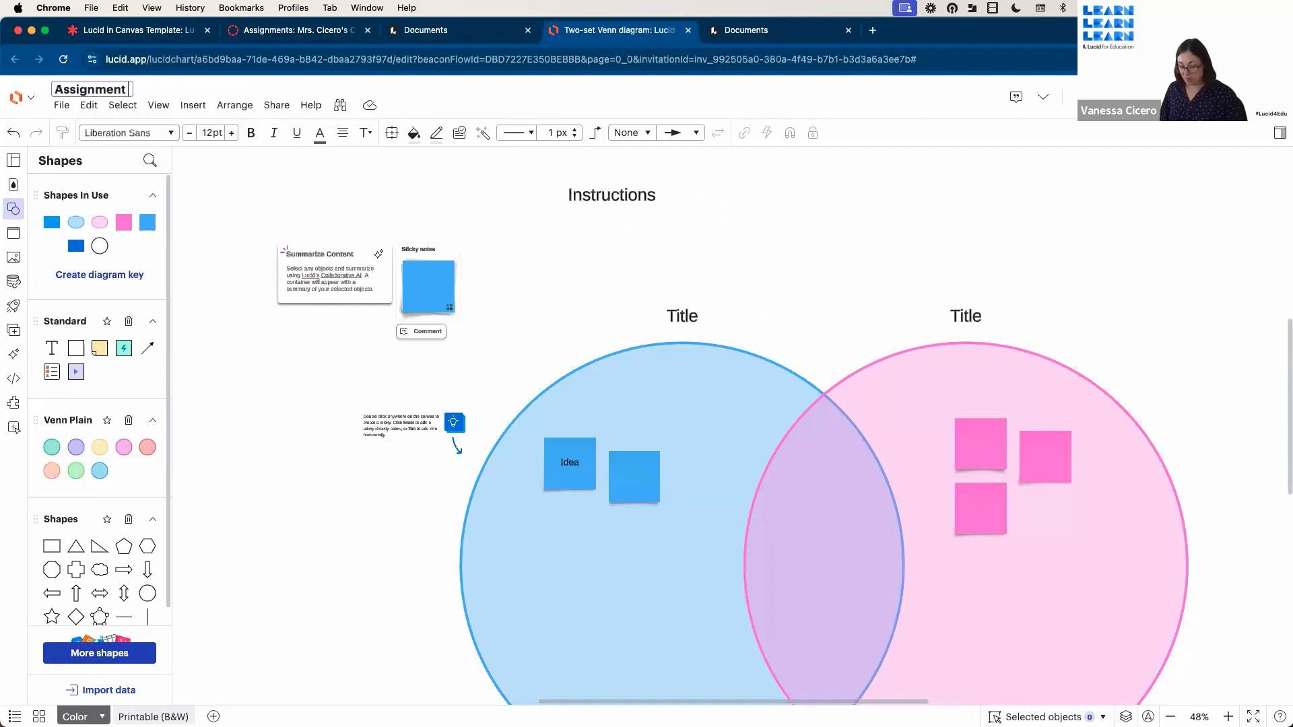
pyautogui.write(' for Thi')
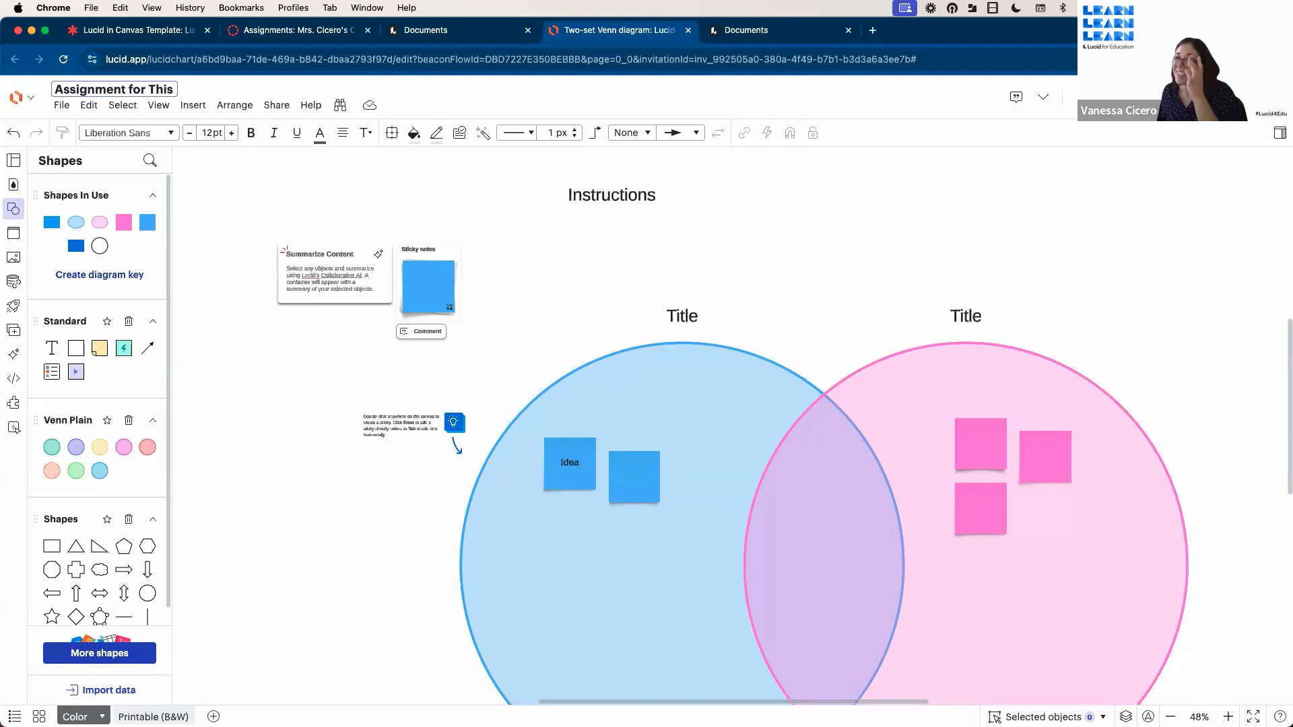
pyautogui.write('s')
pyautogui.press('Return')
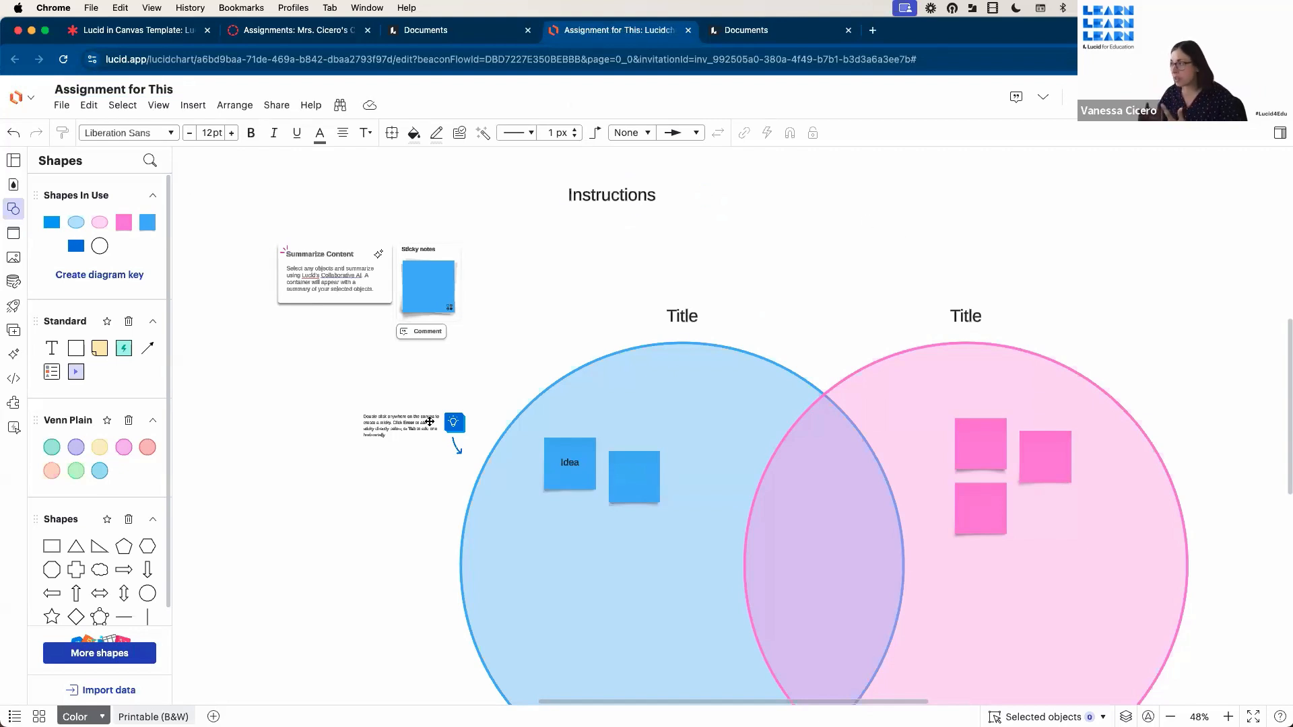
# - Switch to Canvas and create a new assignment named "Name your assignment" with the description "Instructions"
pyautogui.click(253, 34)
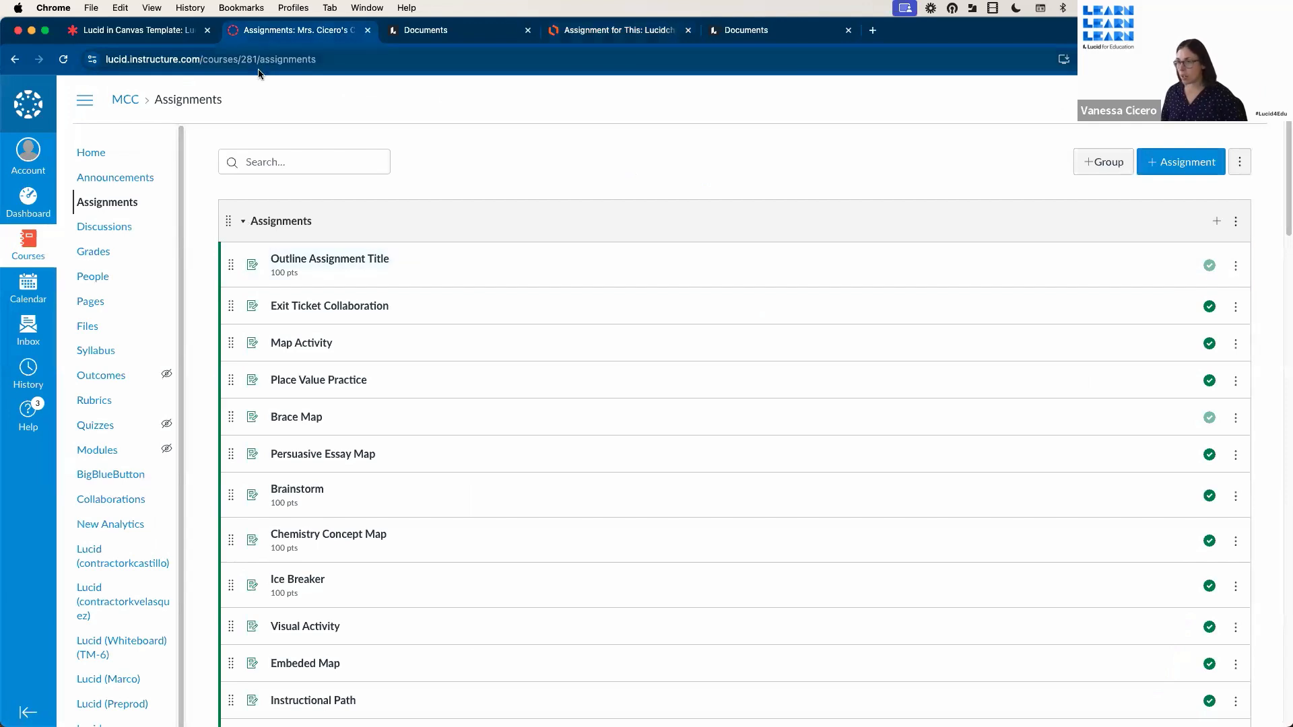
pyautogui.click(1180, 164)
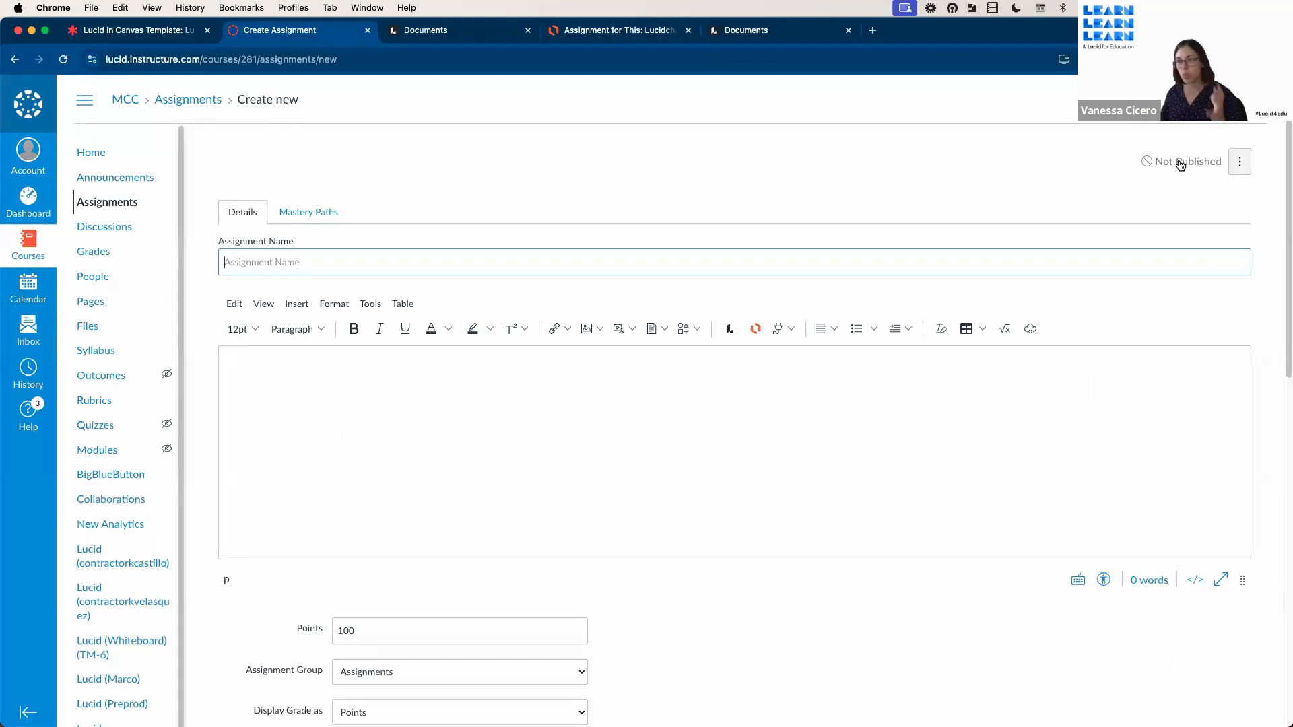
pyautogui.write('Name y')
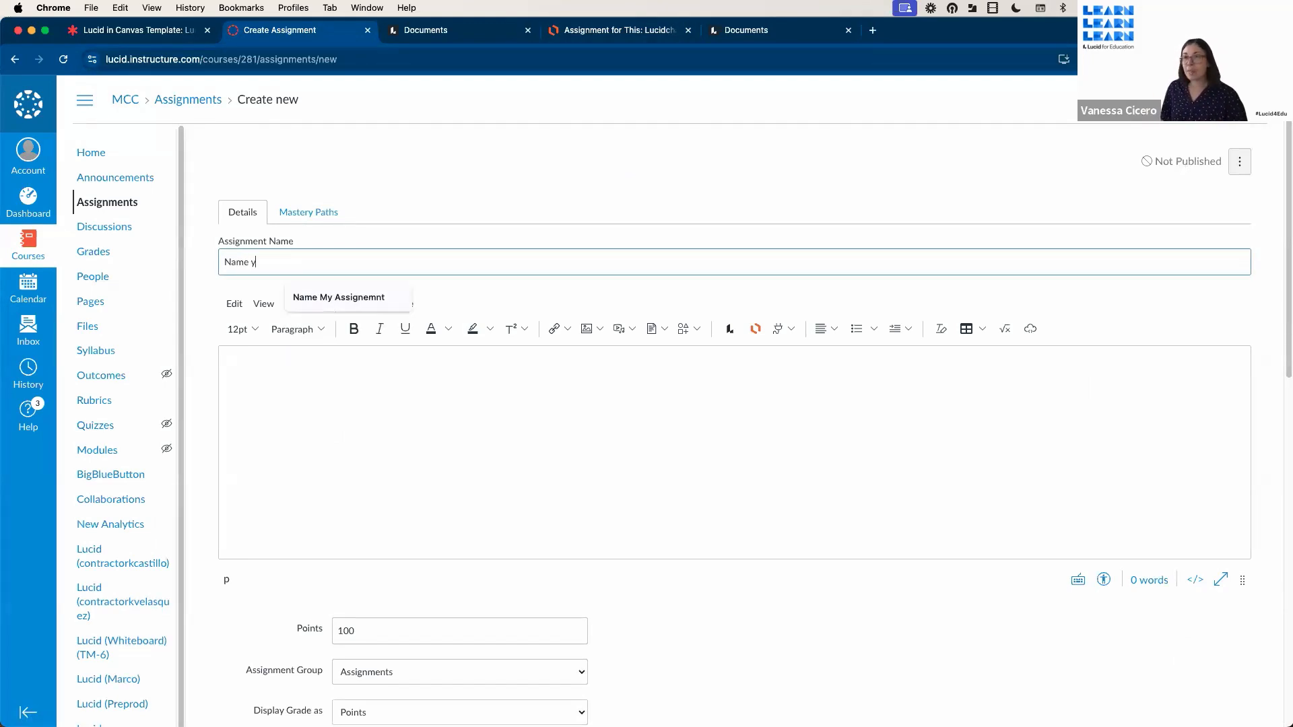
pyautogui.write('our assignment')
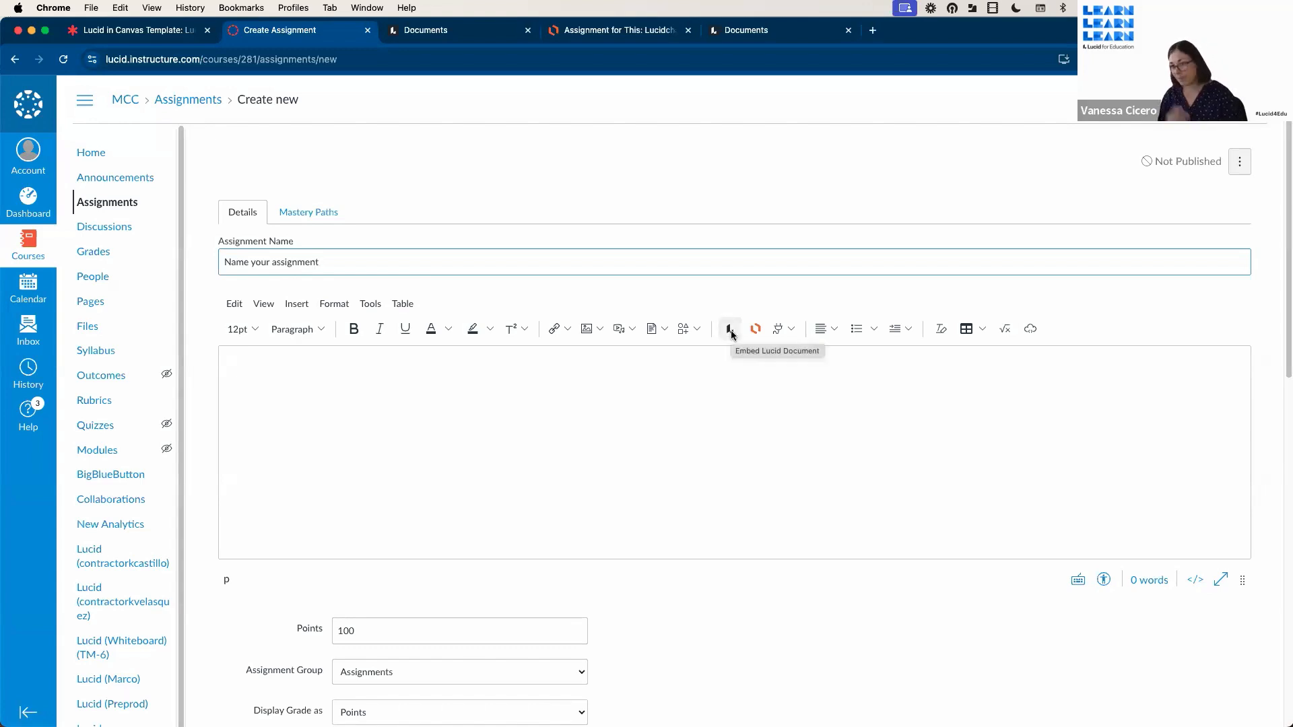
pyautogui.click(561, 415)
pyautogui.write('Instructions')
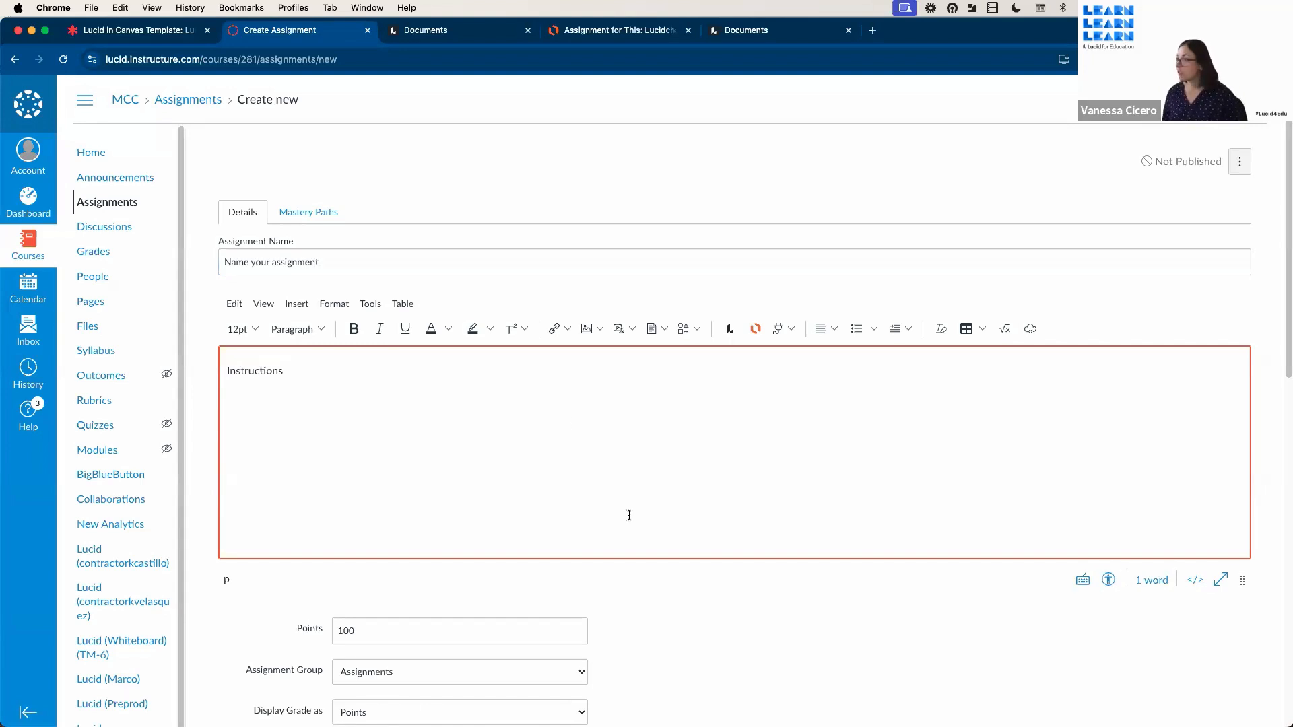
# - Set the assignment's submission type to Lucid and choose Lucidchart as the kind of document to attach
pyautogui.scroll(-6, 678, 578)
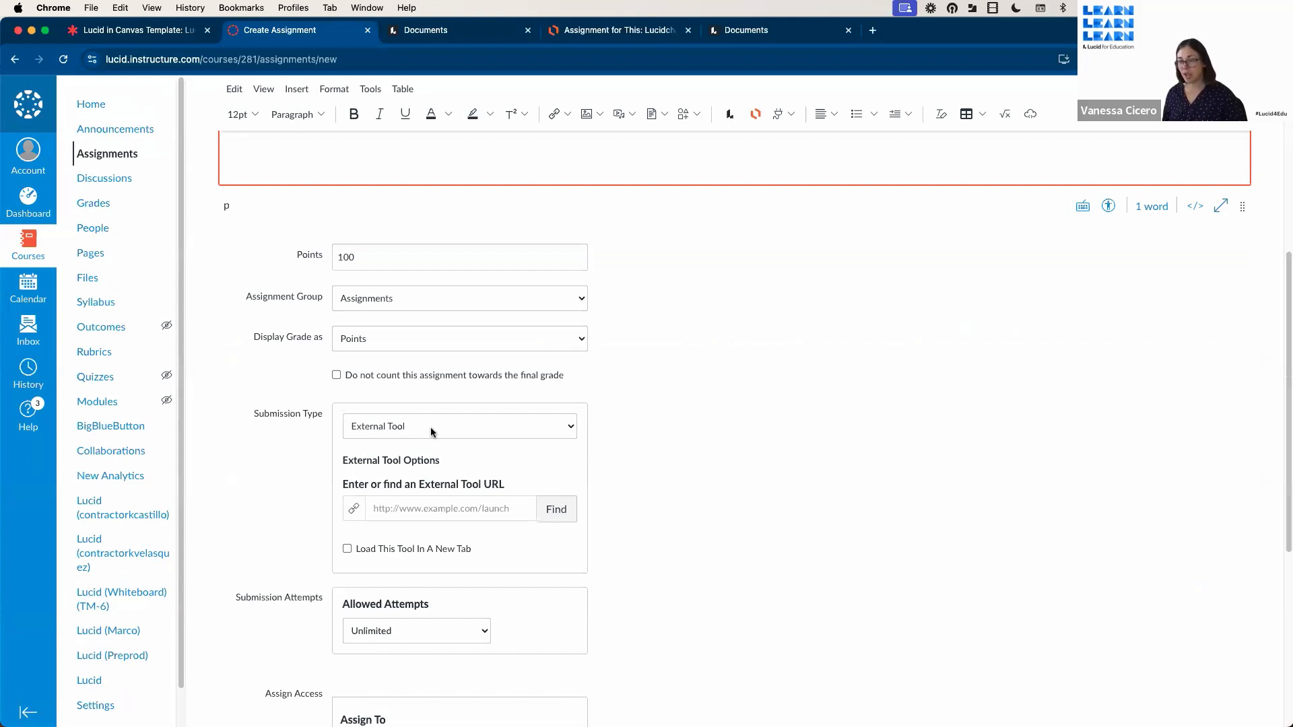
pyautogui.click(432, 432)
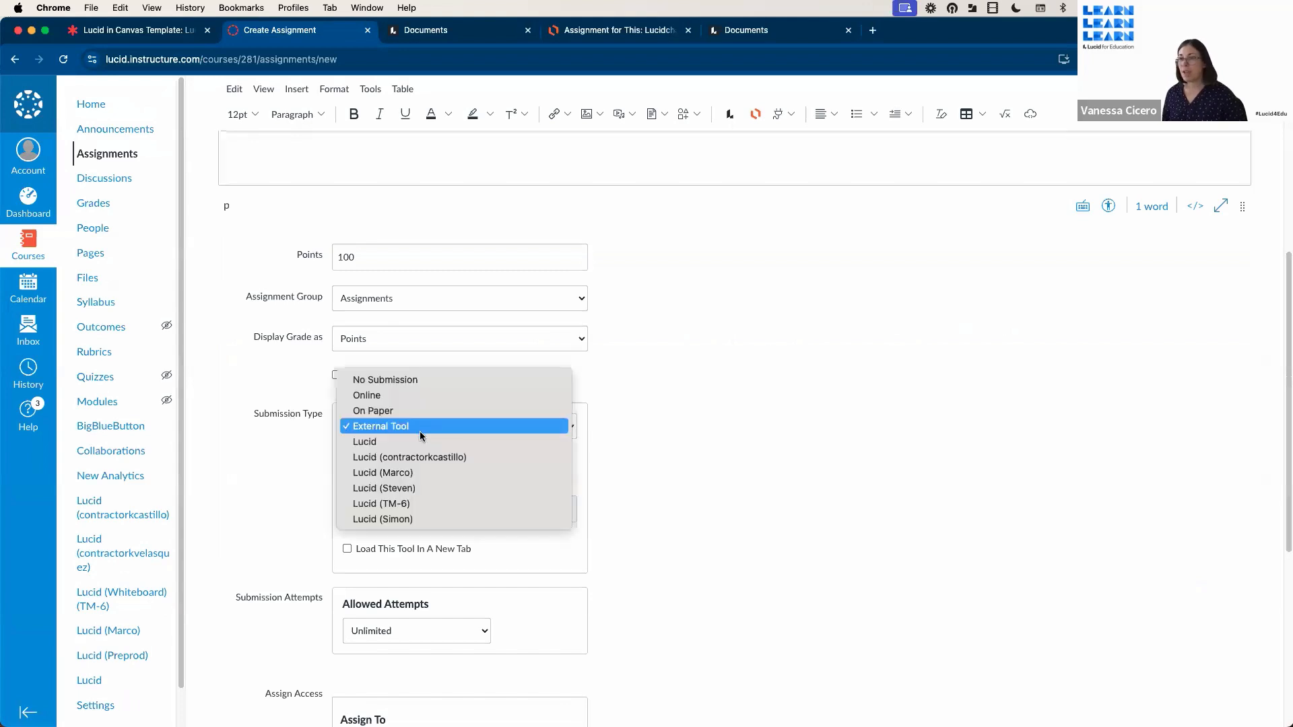
pyautogui.click(379, 441)
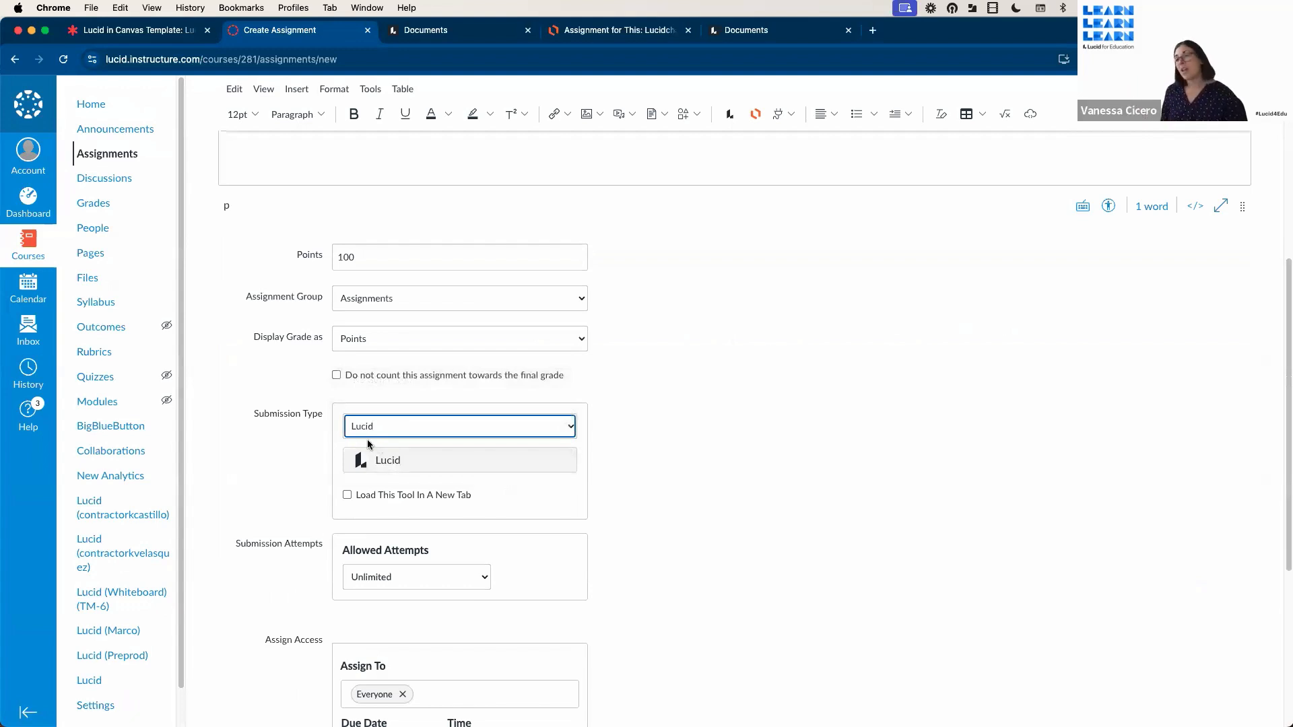
pyautogui.click(396, 459)
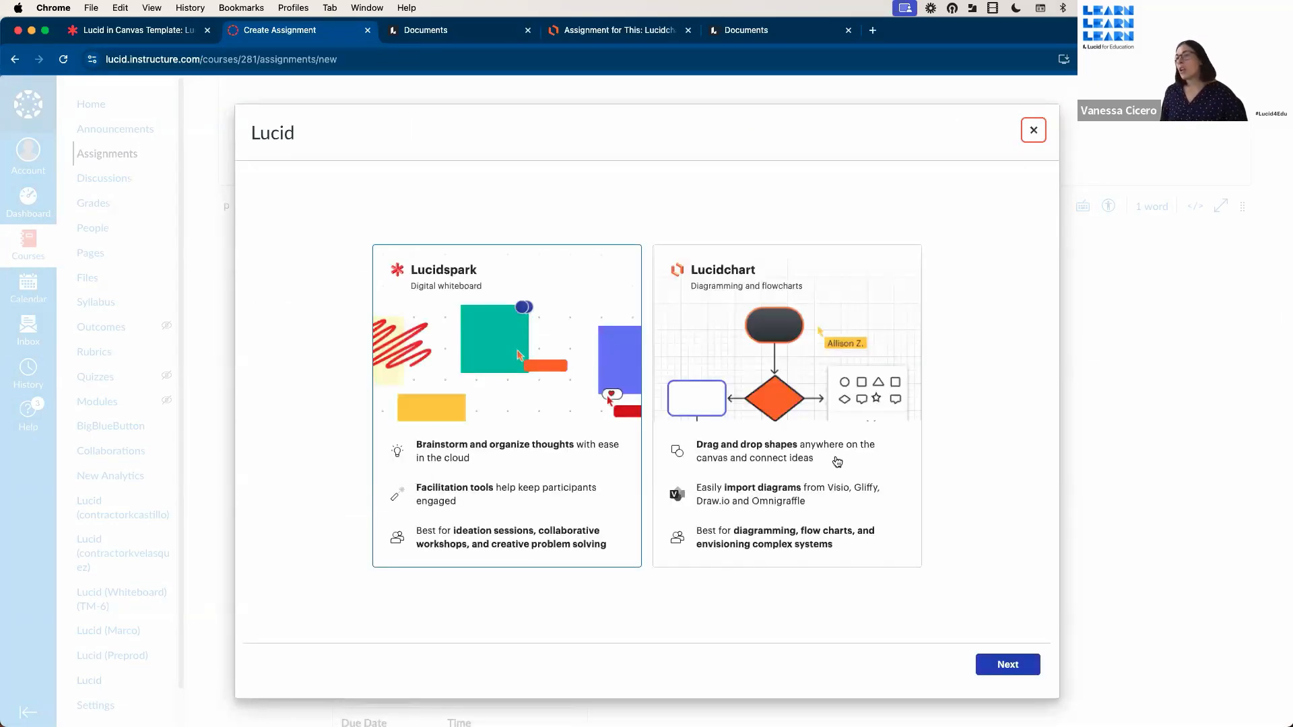
pyautogui.click(826, 321)
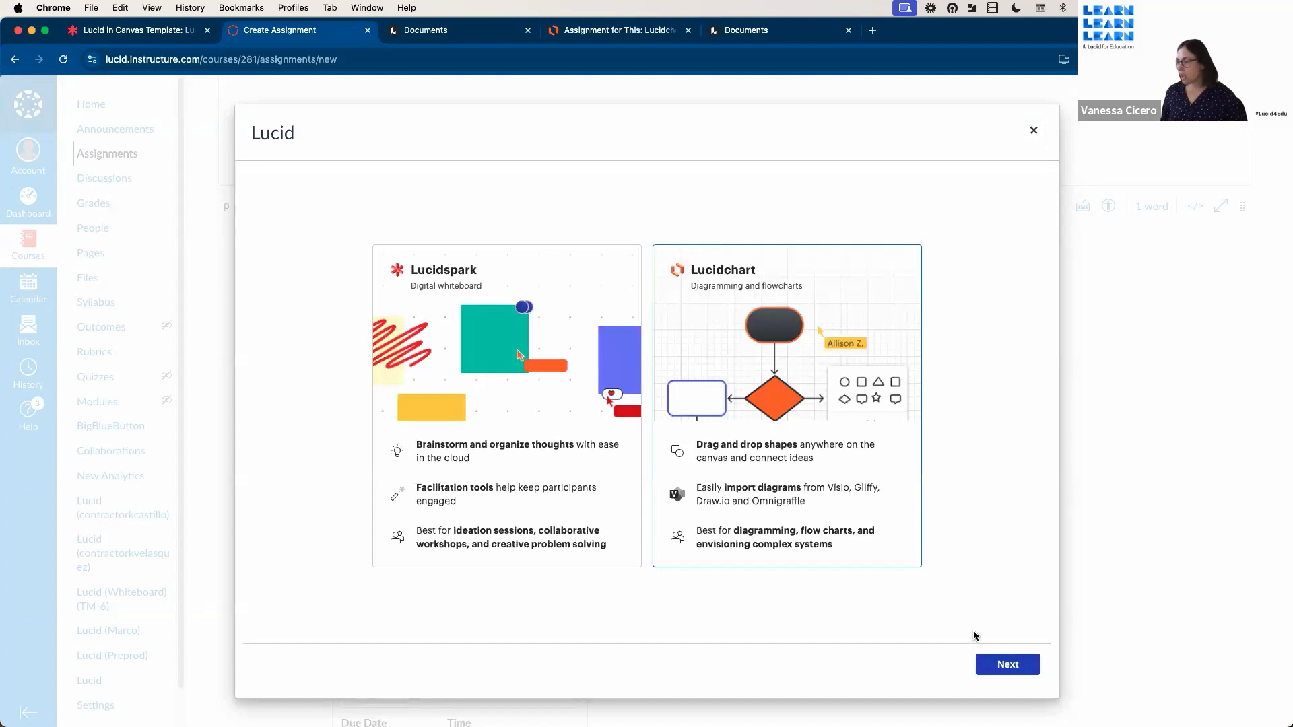
pyautogui.click(1013, 666)
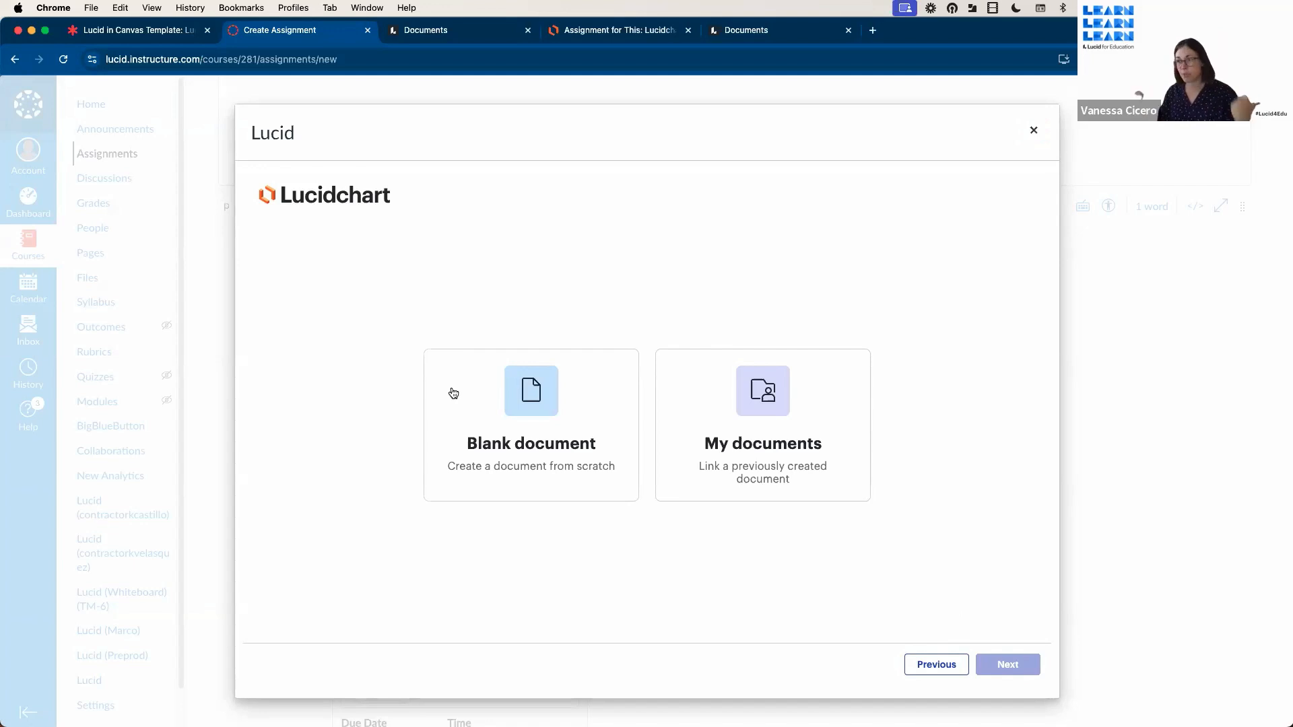
# - Attach the previously created document "Assignment for This" from My documents, and save and publish the assignment
pyautogui.click(758, 399)
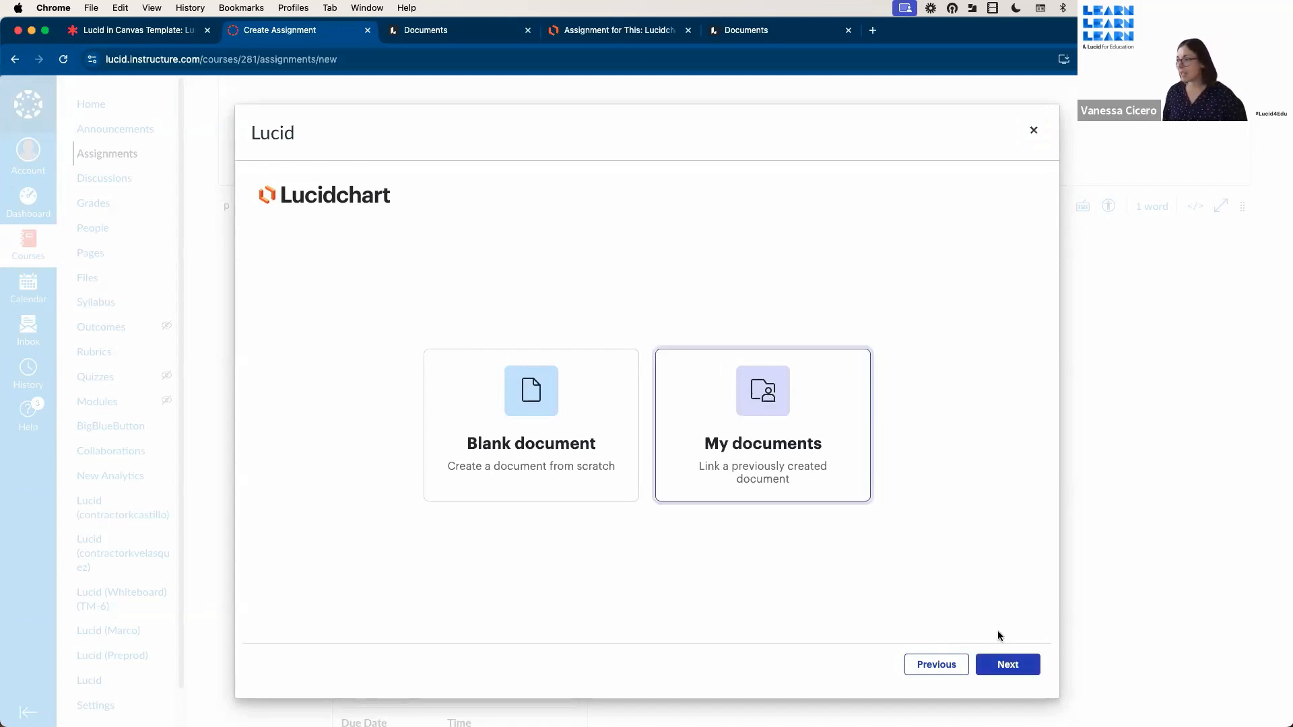
pyautogui.click(1018, 668)
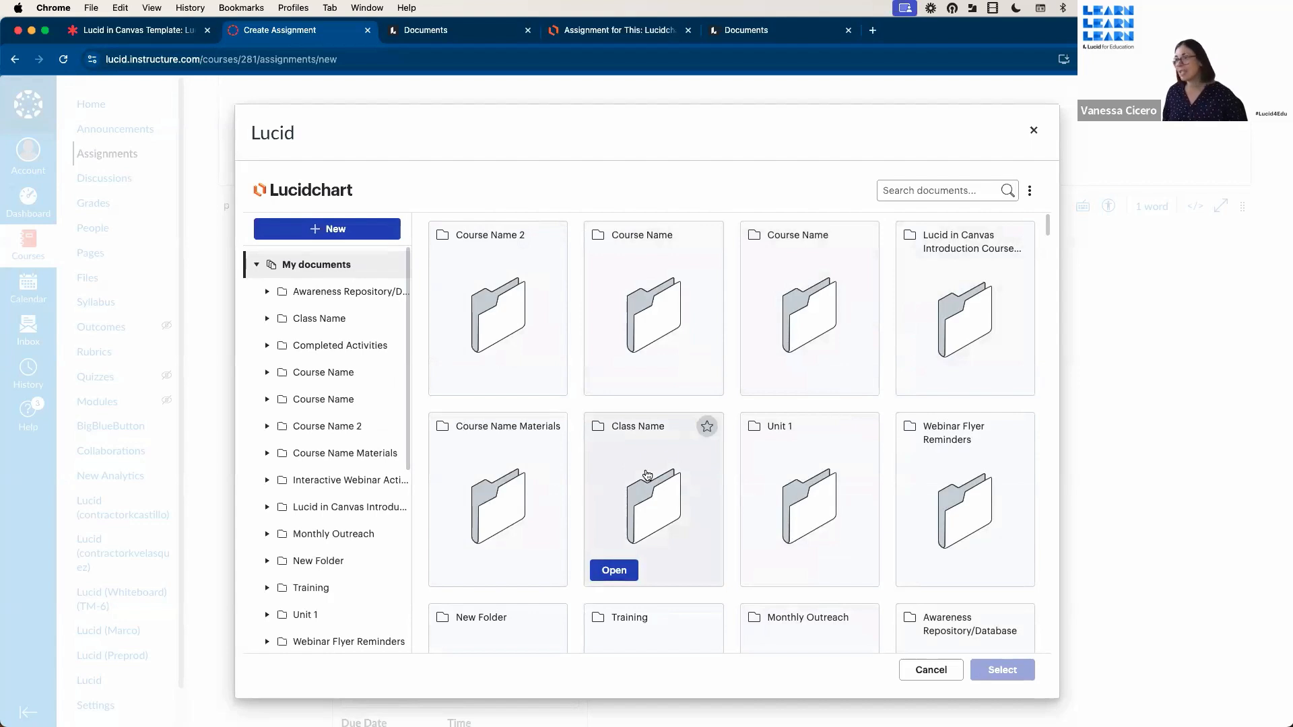
pyautogui.scroll(-5, 651, 484)
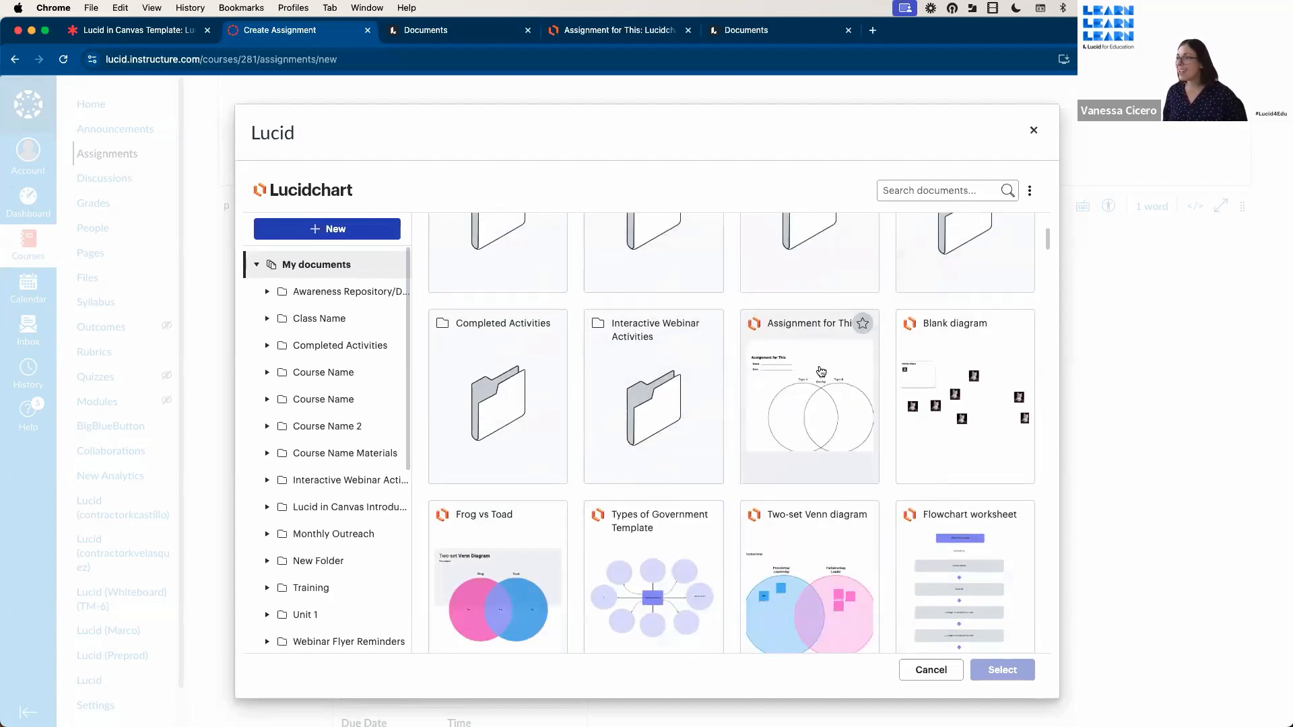
pyautogui.click(827, 431)
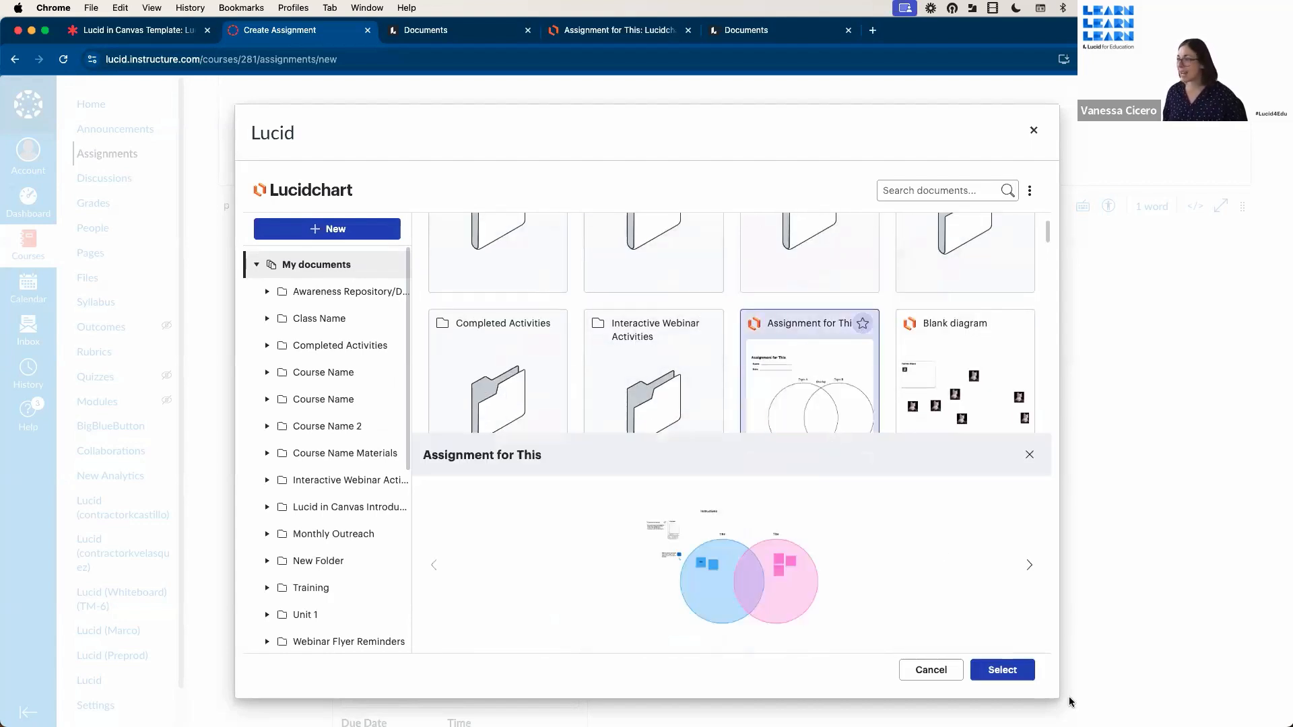
pyautogui.click(1020, 670)
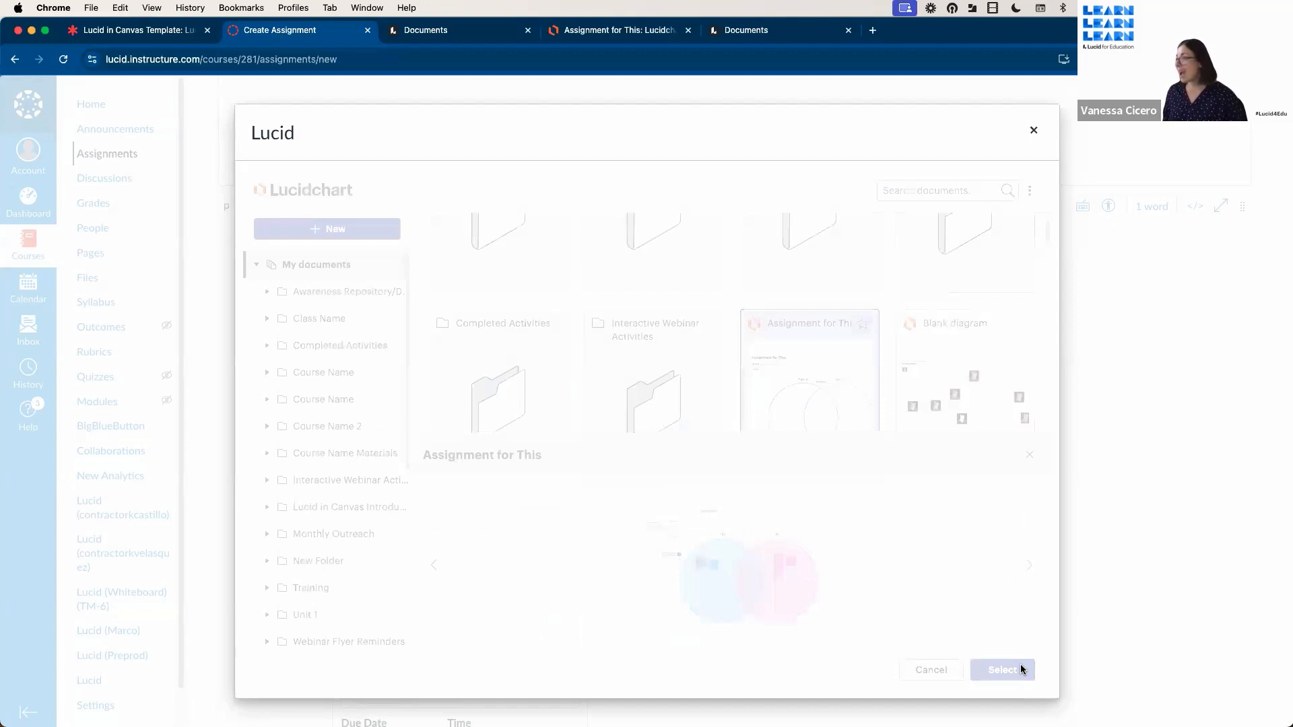
pyautogui.scroll(-5, 741, 551)
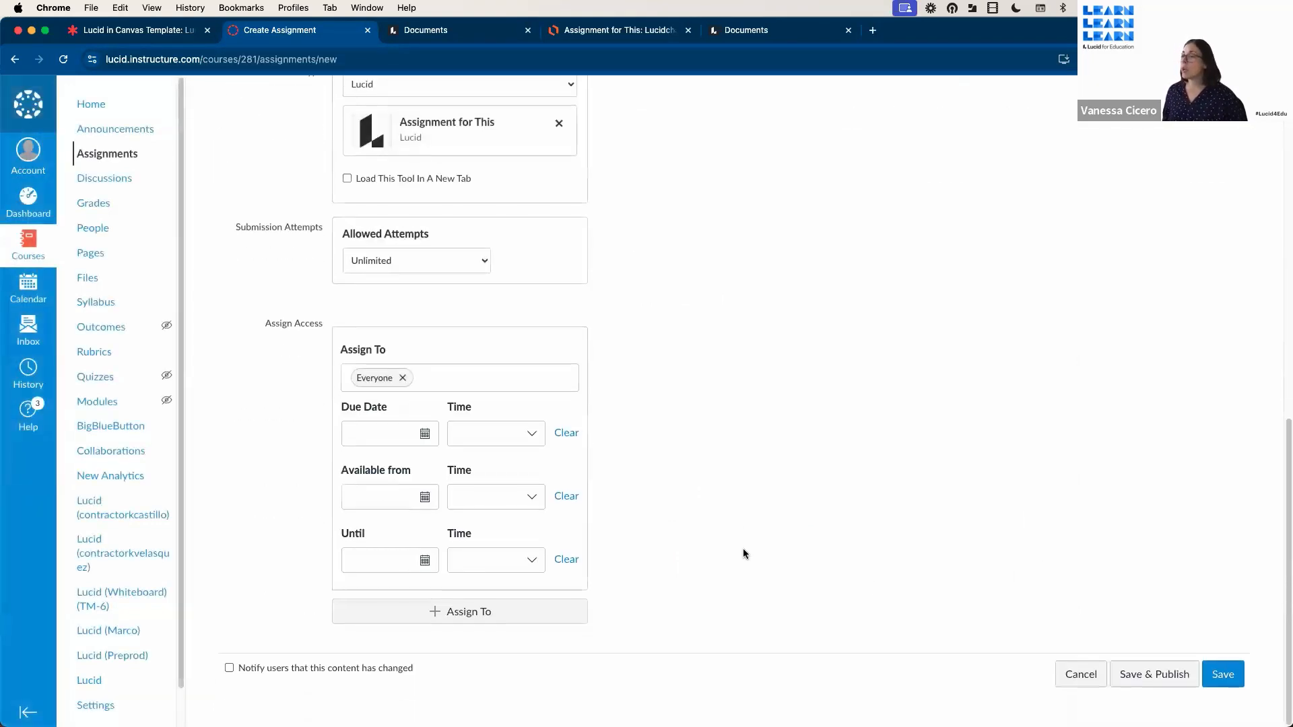
pyautogui.click(1163, 672)
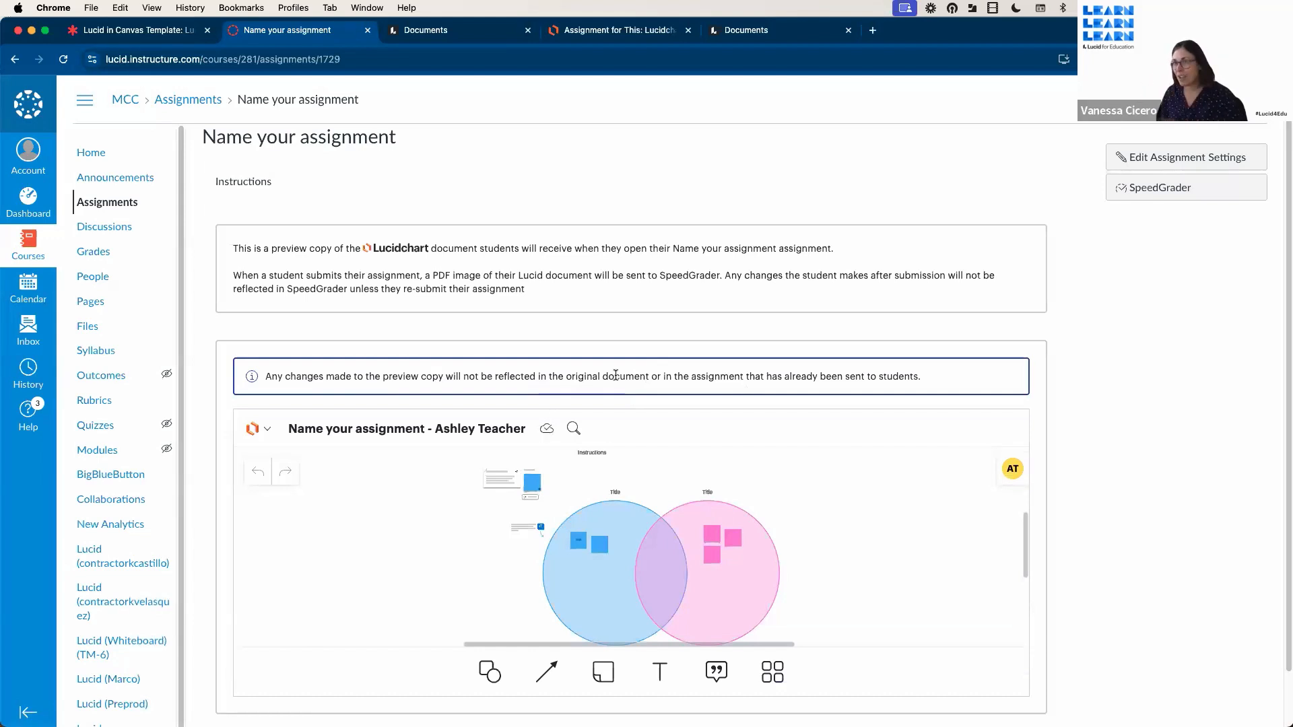
# - Switch to the Student Demo Chrome profile and log in to Canvas with the saved student credentials
pyautogui.click(294, 8)
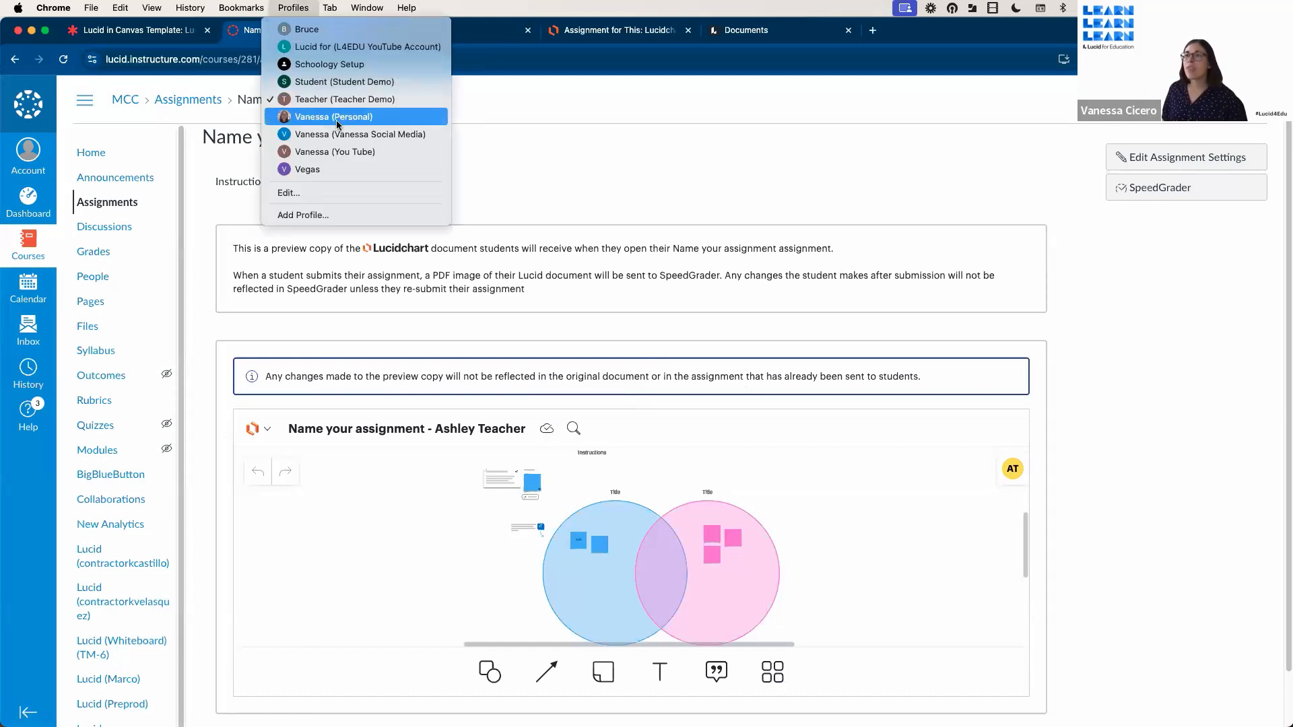
pyautogui.click(318, 84)
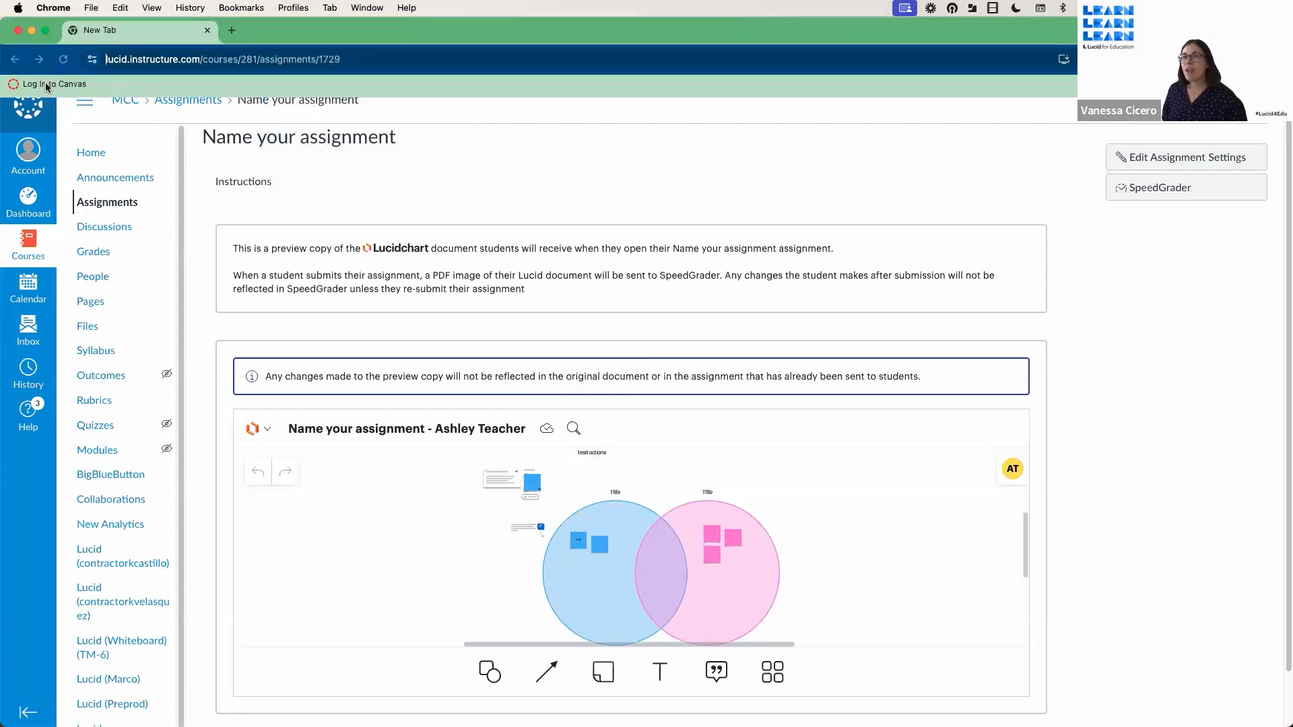
pyautogui.click(47, 86)
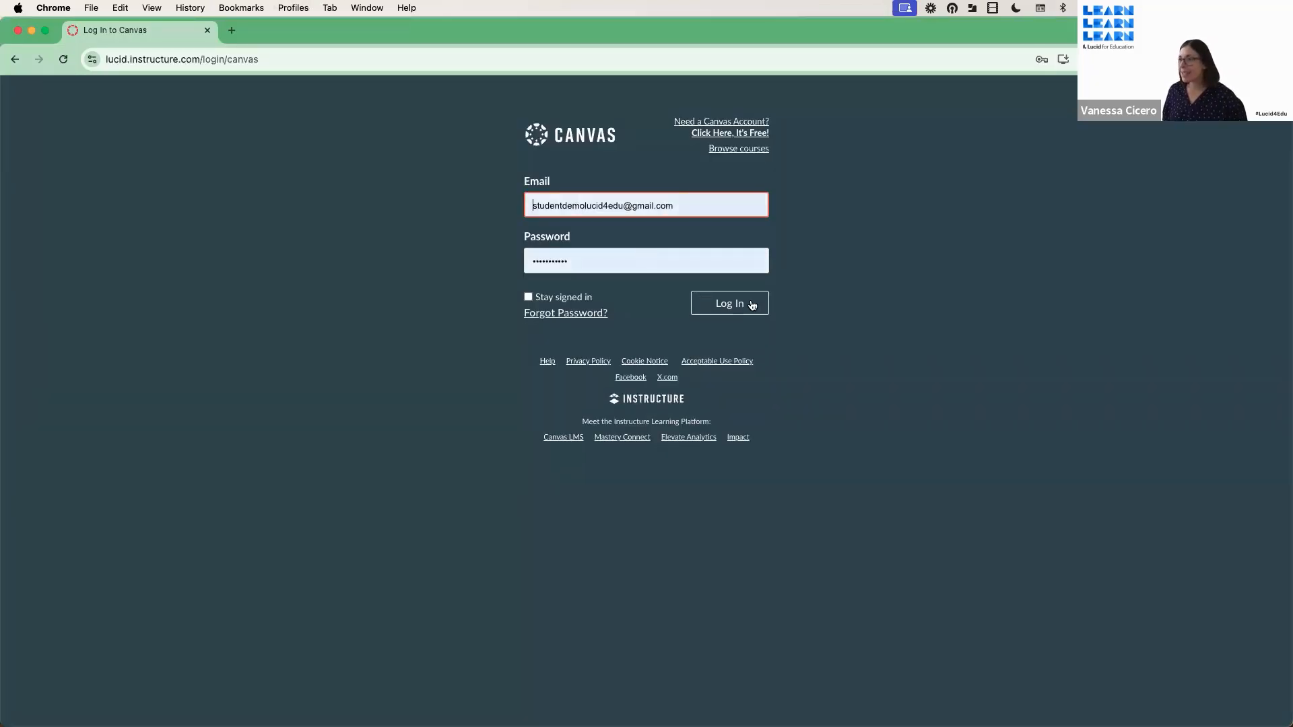
pyautogui.click(753, 305)
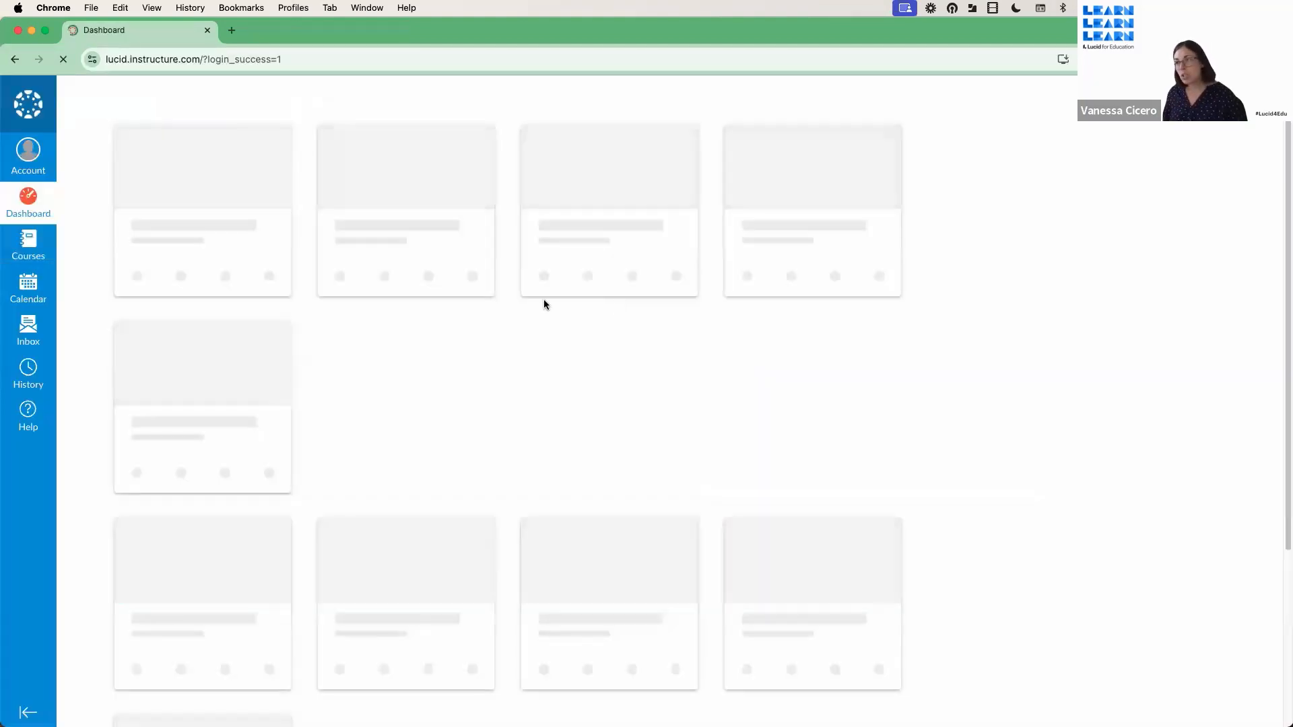
# - Go to the MCC course's assignments as the student, open "Name your assignment" and view its embedded Lucid document
pyautogui.click(342, 267)
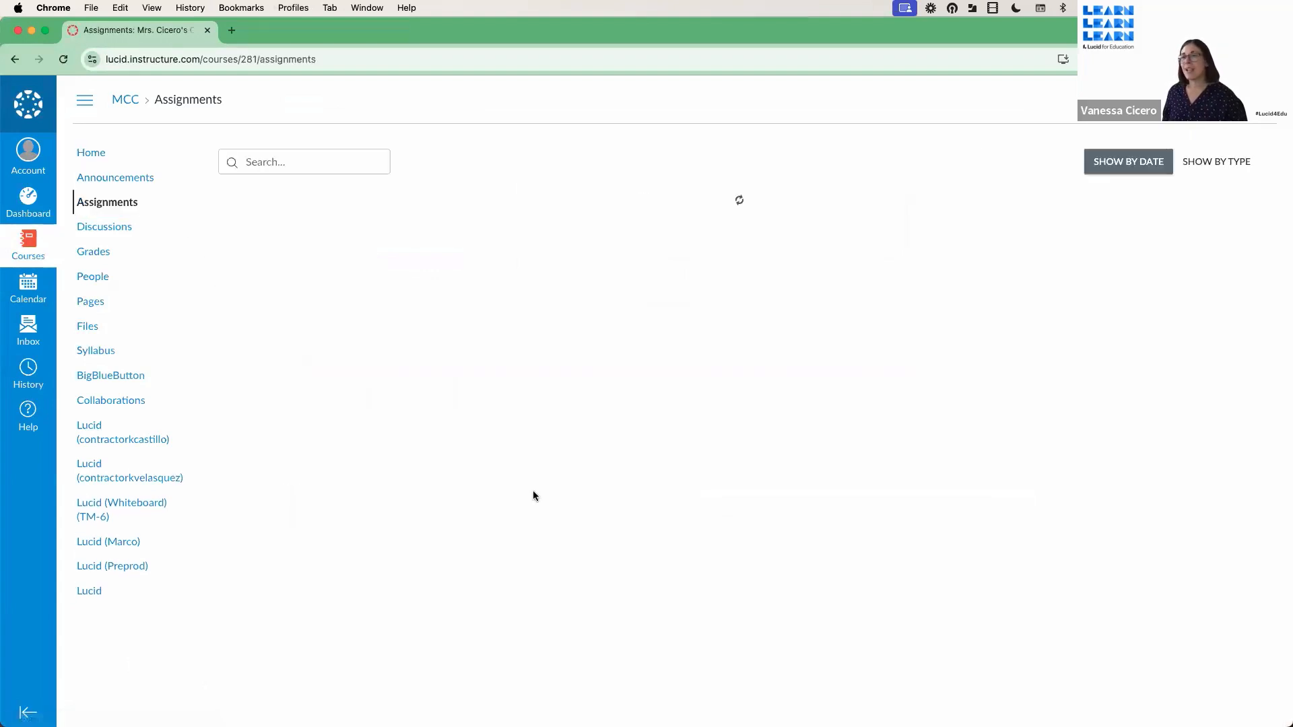
pyautogui.scroll(-20, 531, 516)
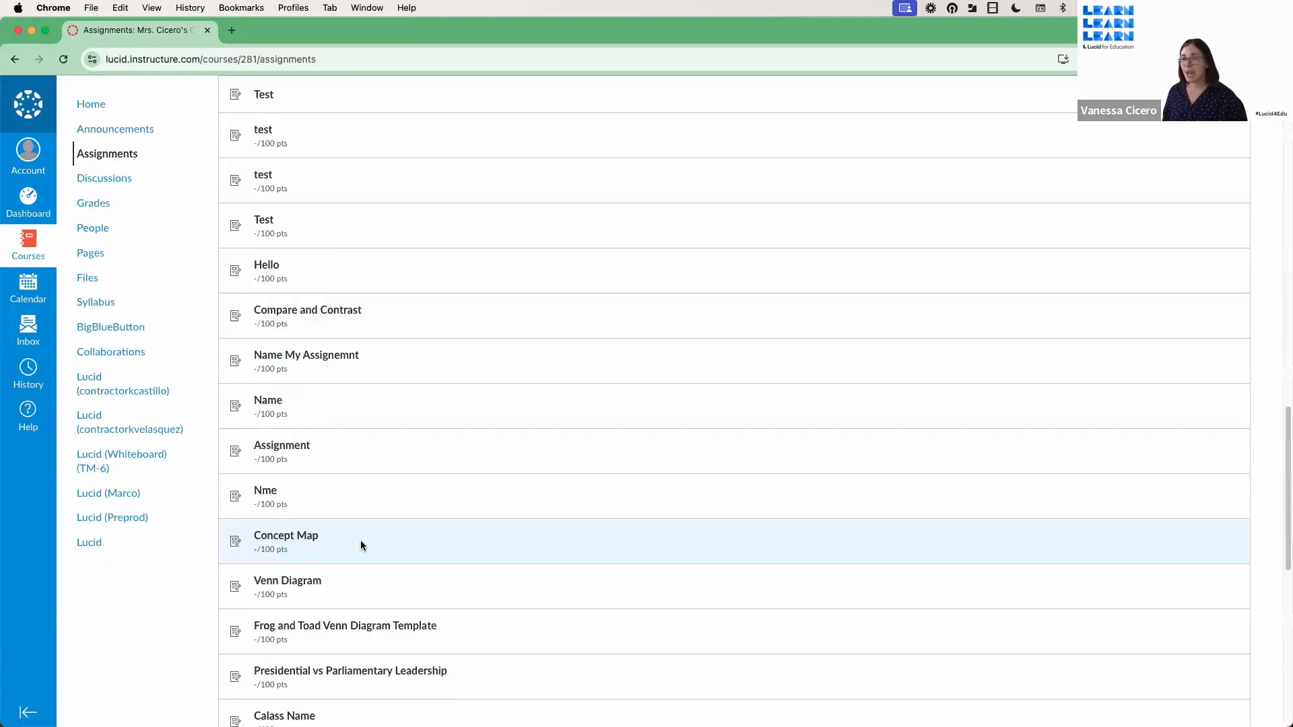
pyautogui.click(303, 614)
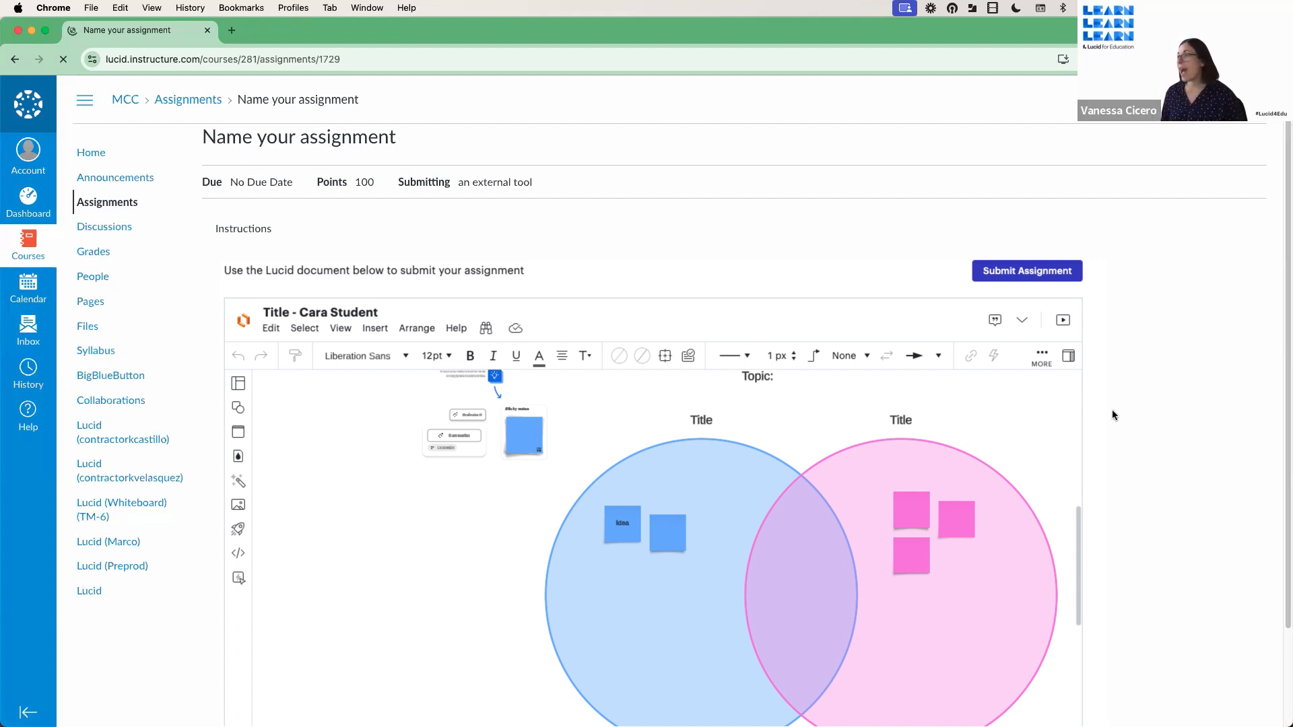
pyautogui.scroll(-2, 1169, 476)
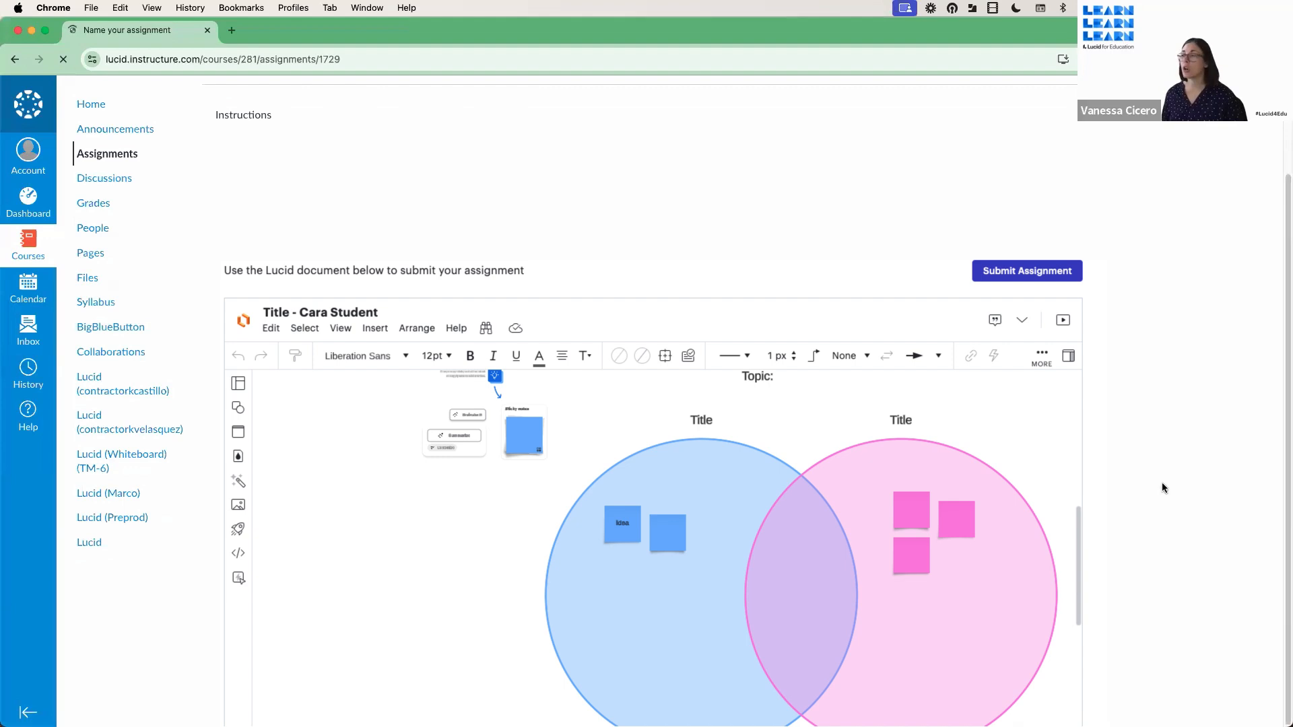
pyautogui.scroll(2, 1164, 488)
pyautogui.scroll(-2, 1163, 487)
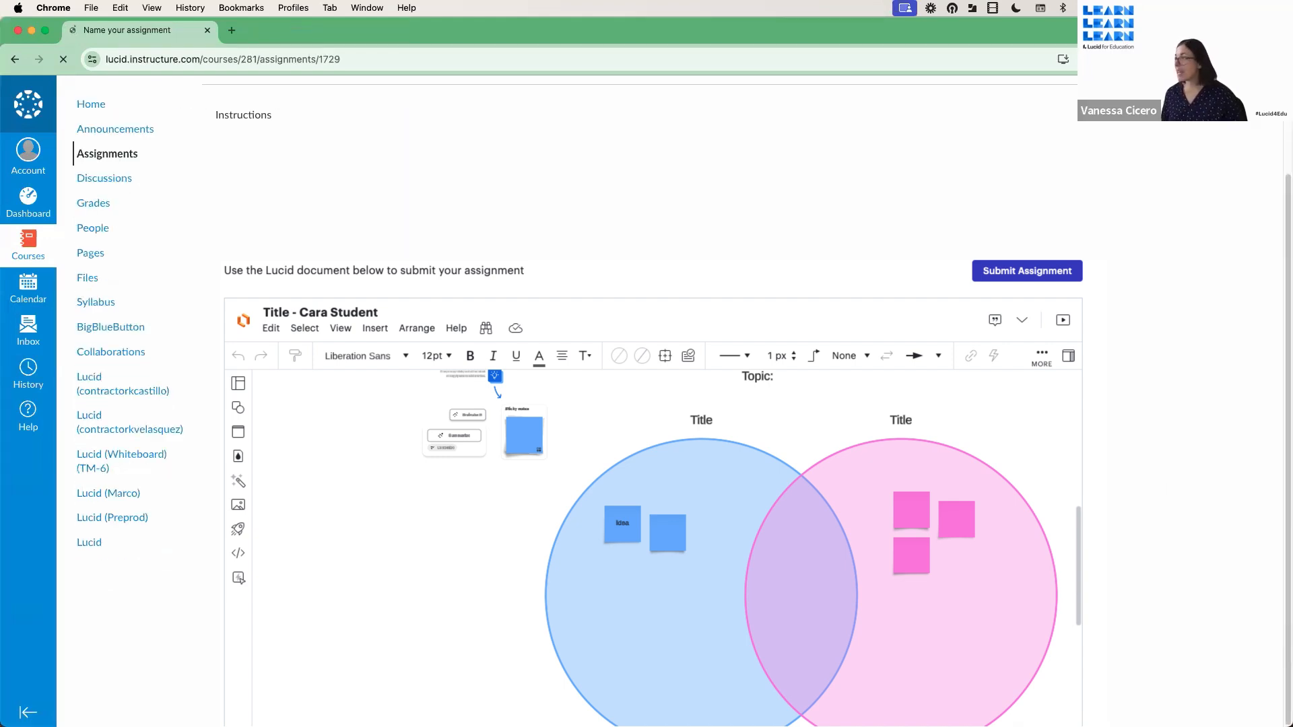